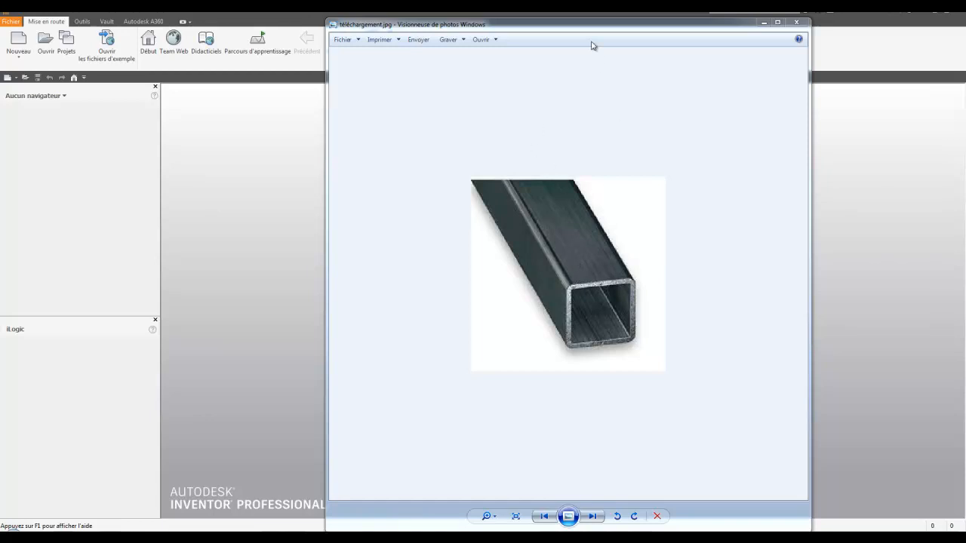
Open the Content Center library configuration for the Tuto débutant project
drag(580, 27, 964, 26)
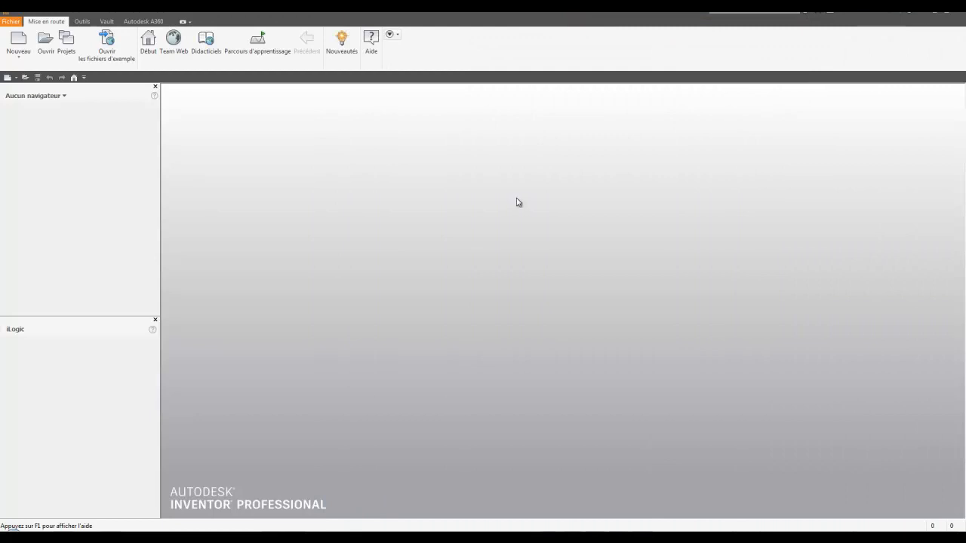
click(65, 43)
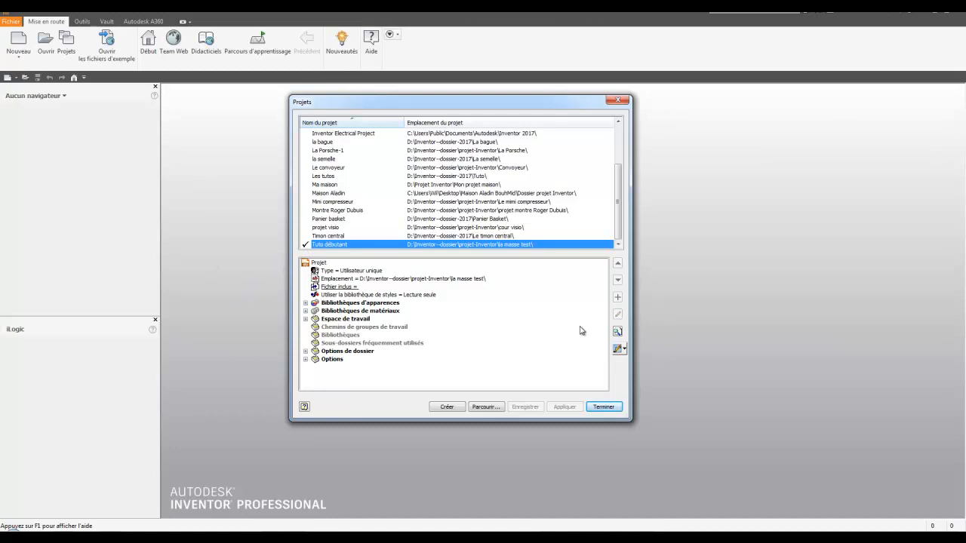
click(340, 337)
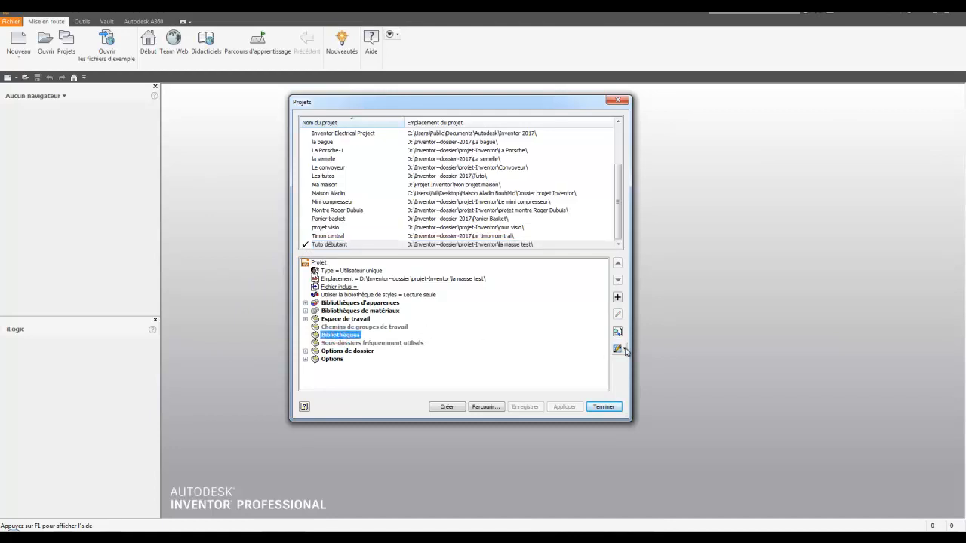
click(618, 351)
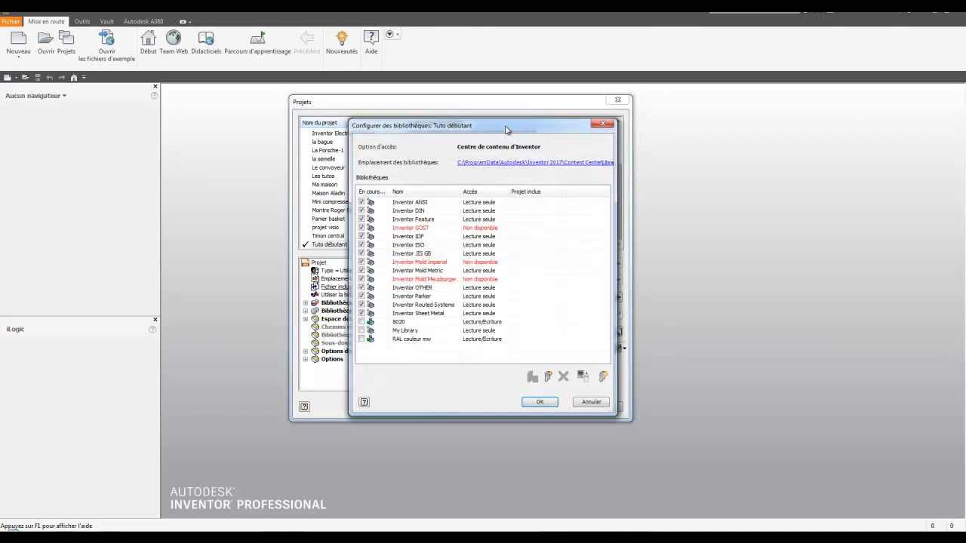
drag(504, 126, 512, 123)
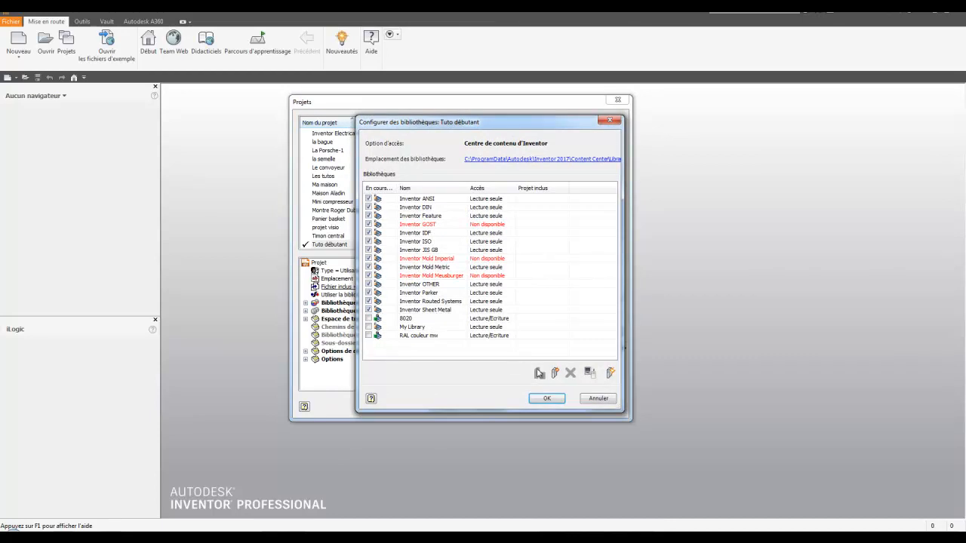
Create a Content Center library named "Pièces paramétrable" and finish the project setup
click(554, 373)
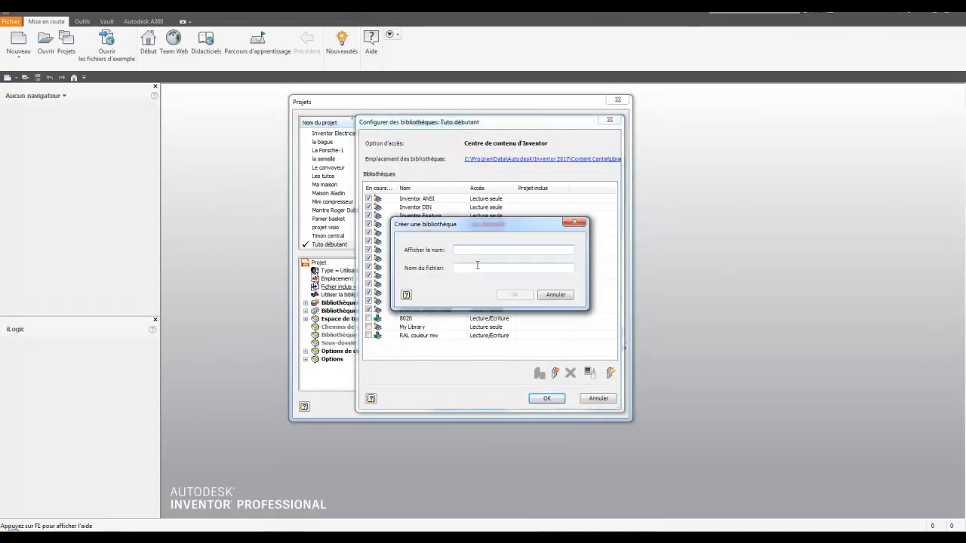
text(Pièces param)
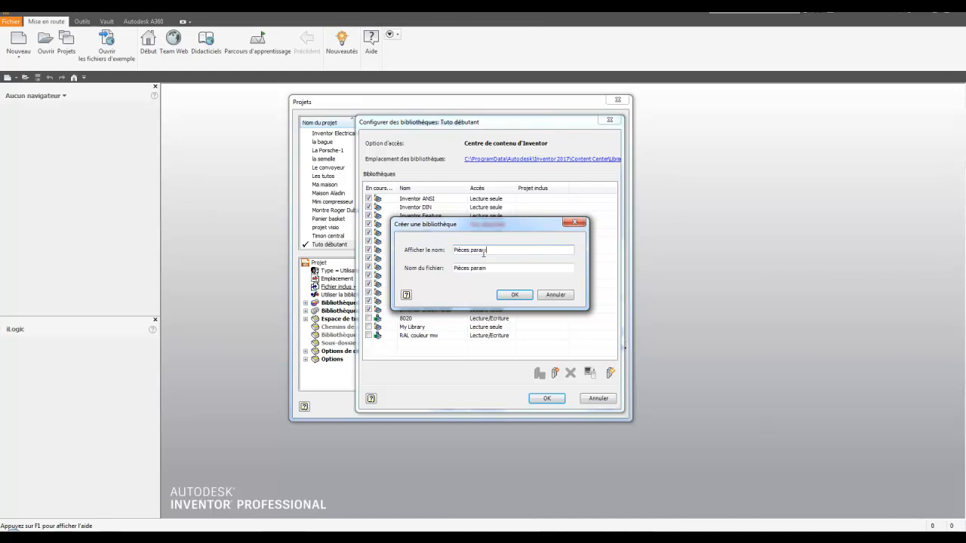
text(étrable)
click(514, 296)
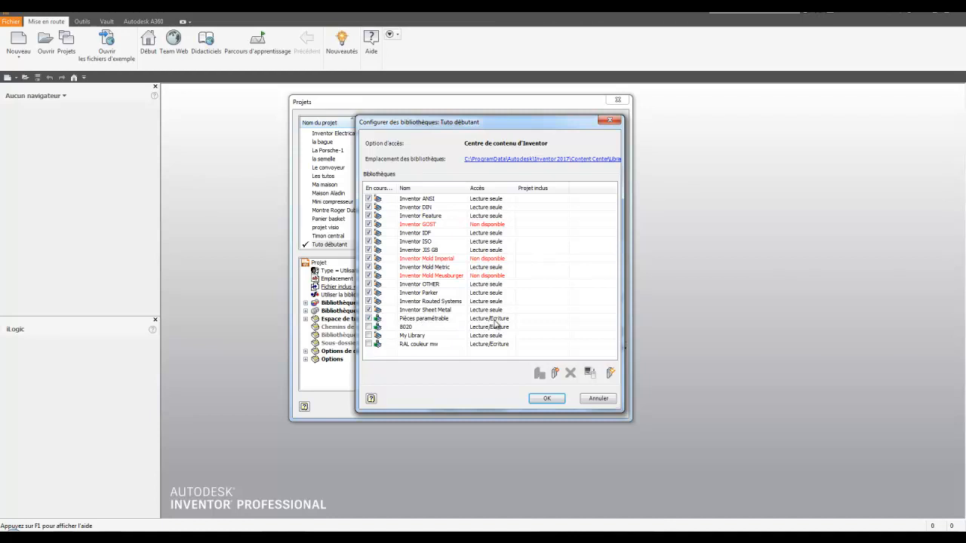
click(543, 400)
click(523, 409)
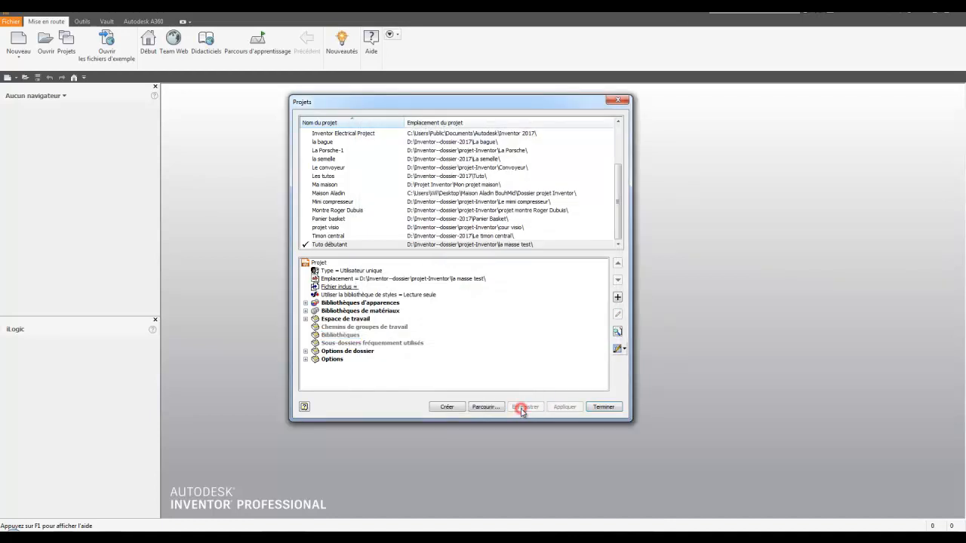
click(604, 407)
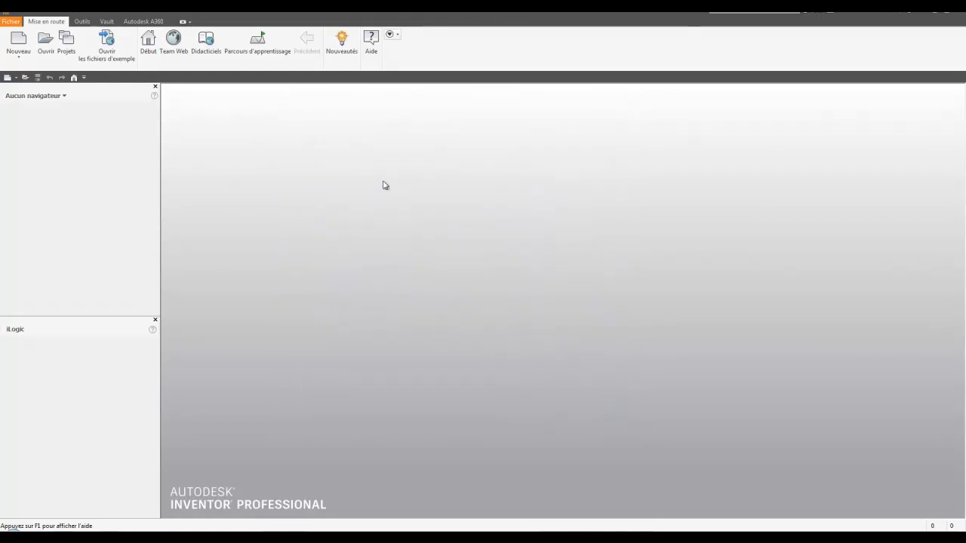
Create a new assembly and make room by closing the iLogic browser and narrowing the model browser
click(17, 79)
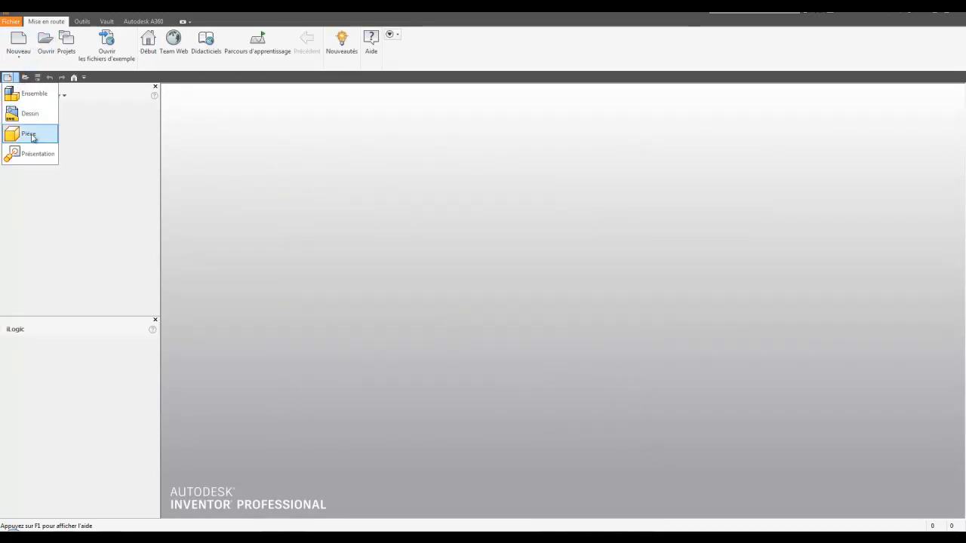
click(35, 93)
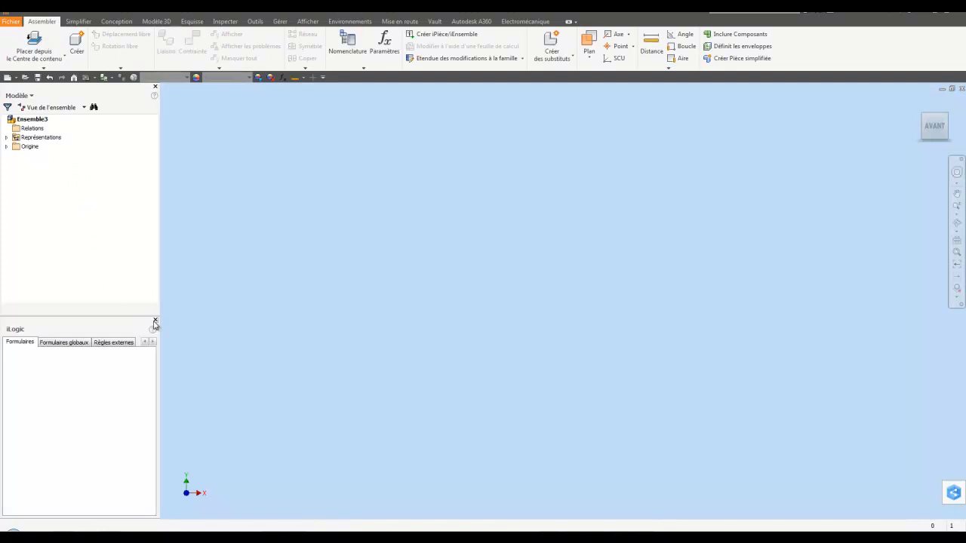
click(156, 320)
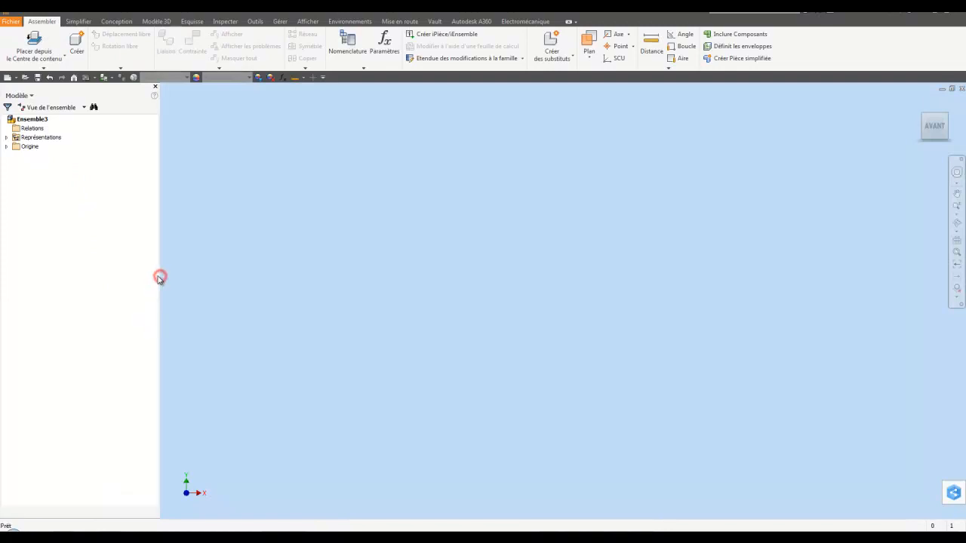
drag(159, 277, 100, 269)
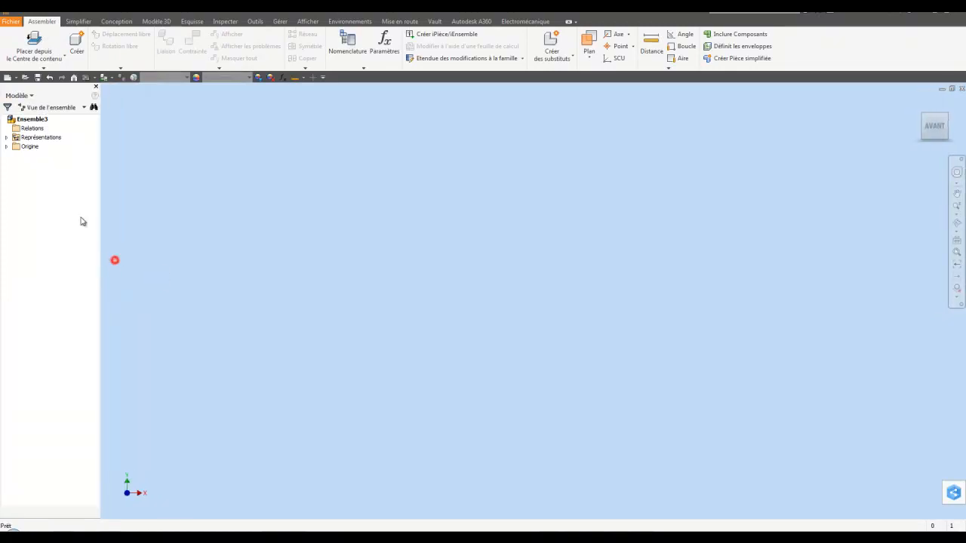
Save the assembly as Ensemble3.iam in the la masse test workspace folder and check the folder's files
click(41, 78)
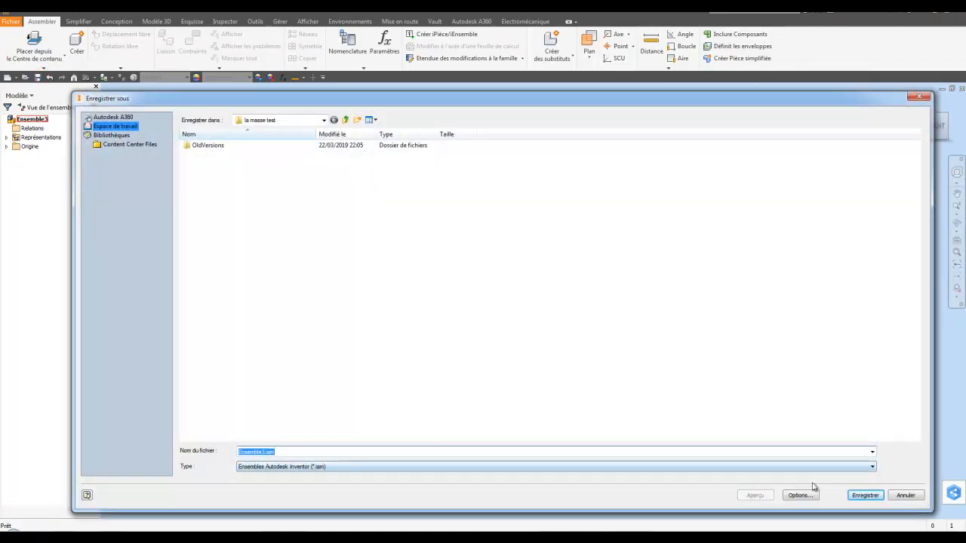
click(865, 496)
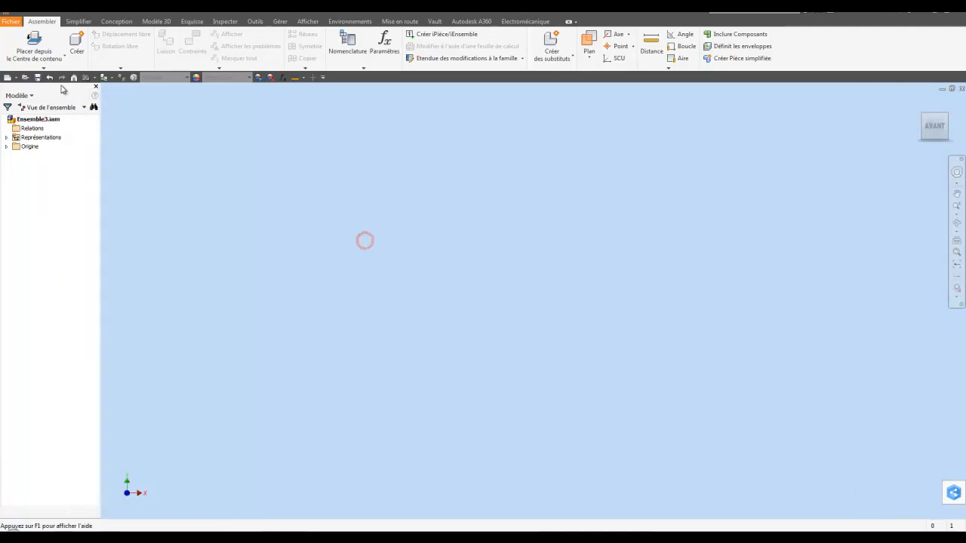
click(25, 77)
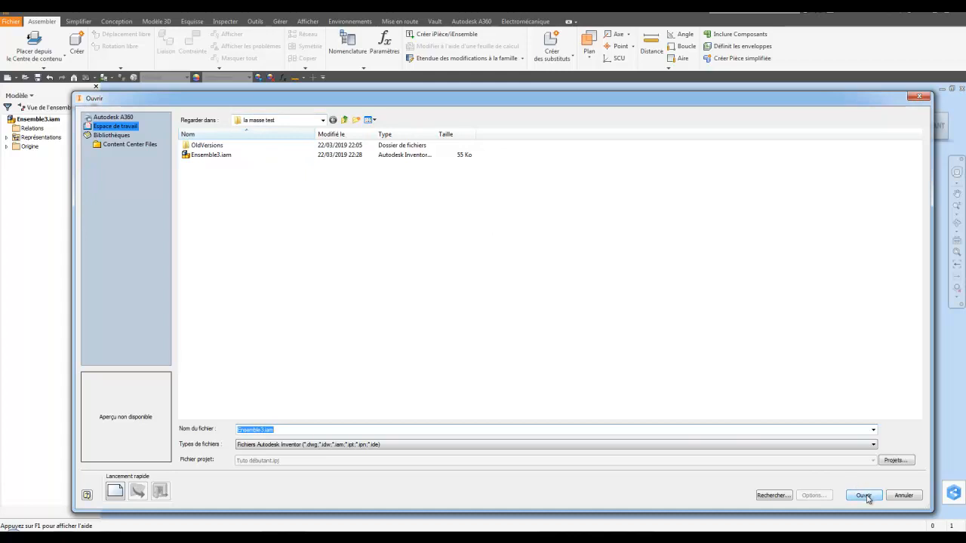
click(898, 495)
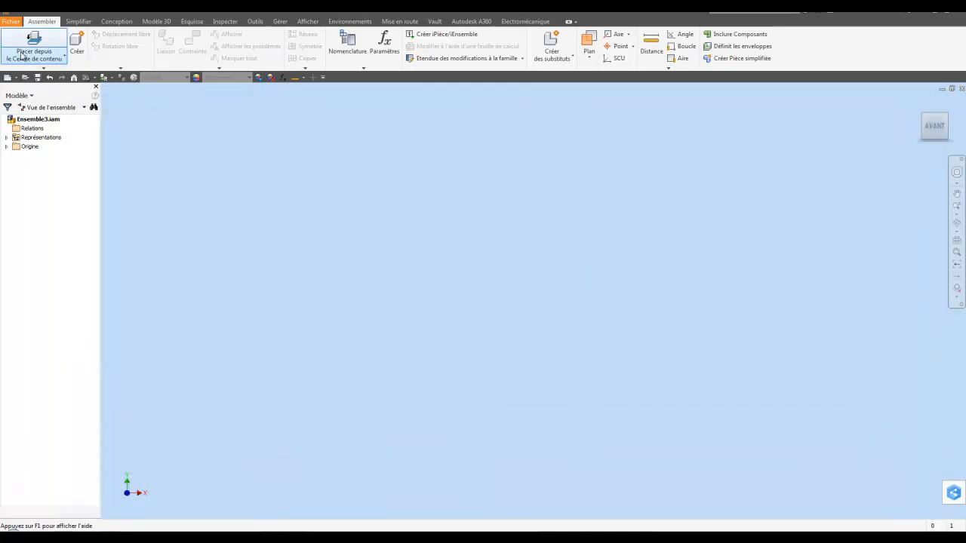
Create a new part and save it as "Tube parmétrable" in the la masse test workspace folder
click(7, 77)
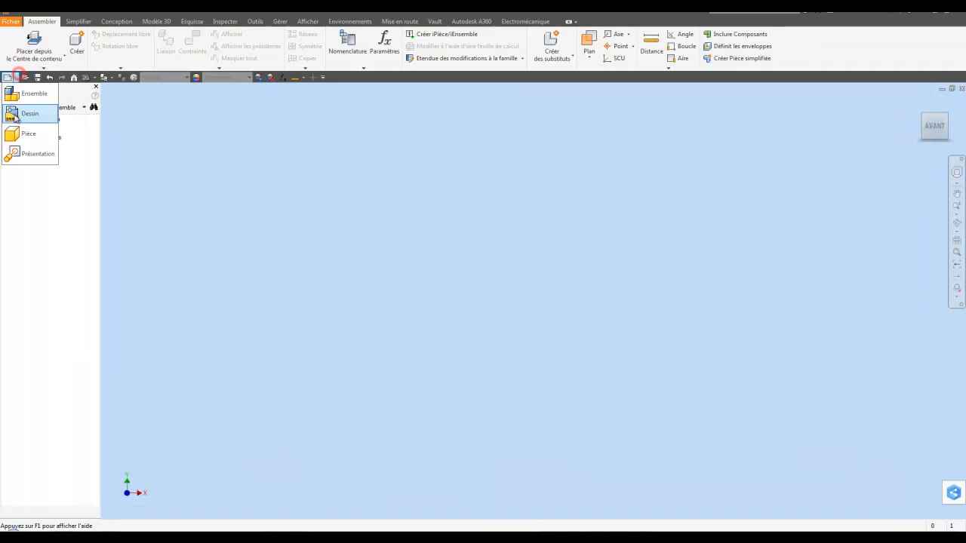
click(26, 135)
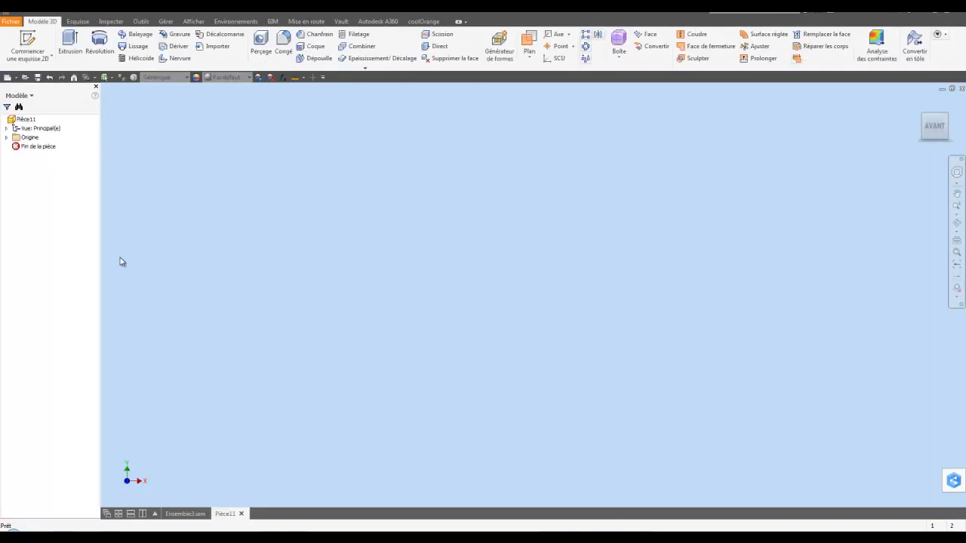
click(37, 77)
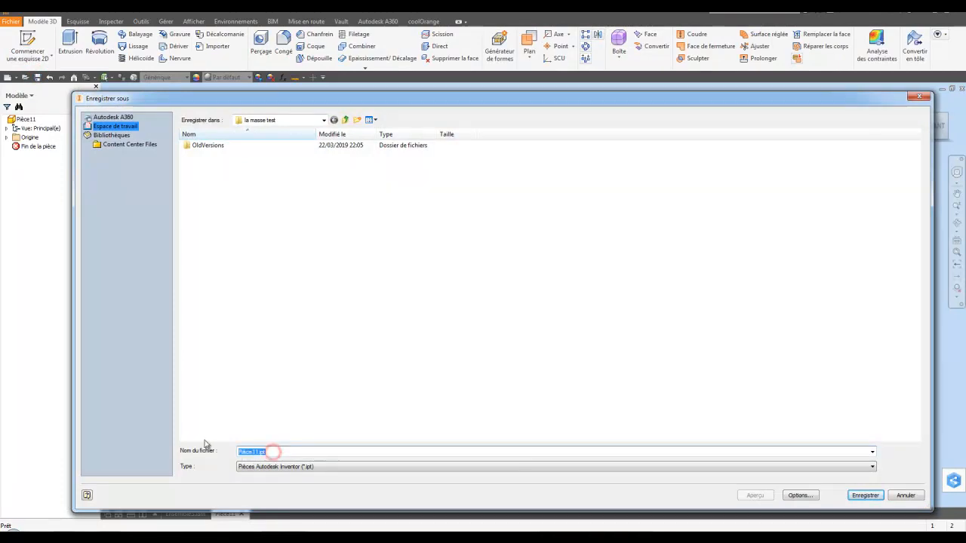
text(Tu)
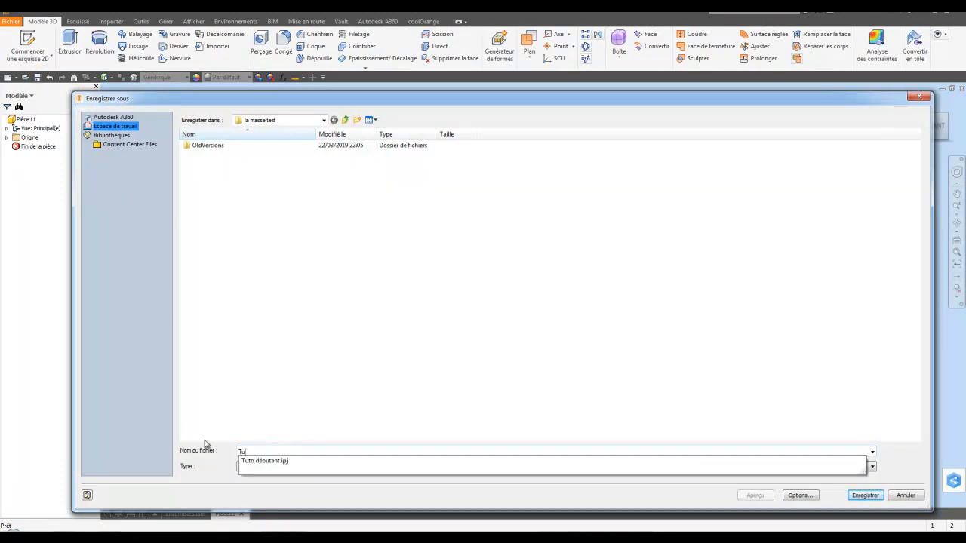
text(be paramétrable)
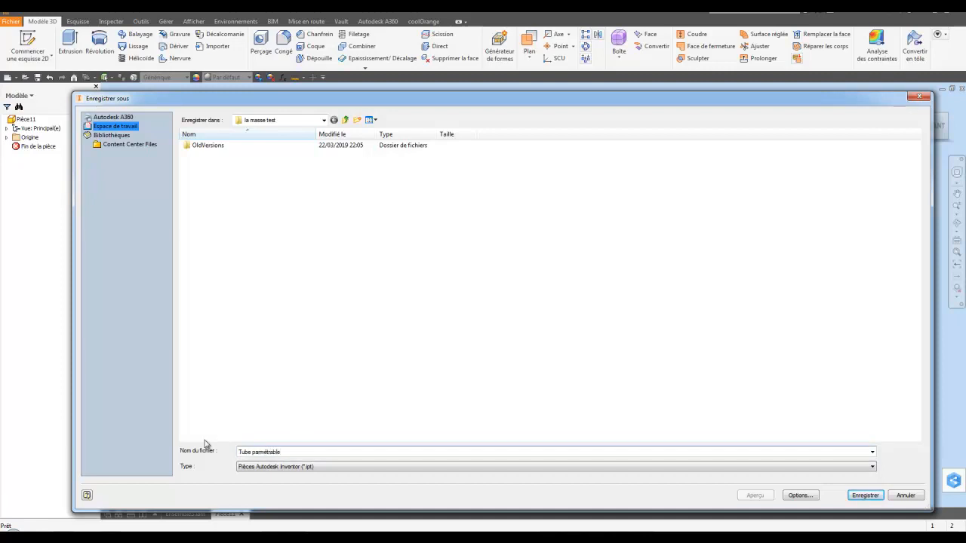
click(865, 495)
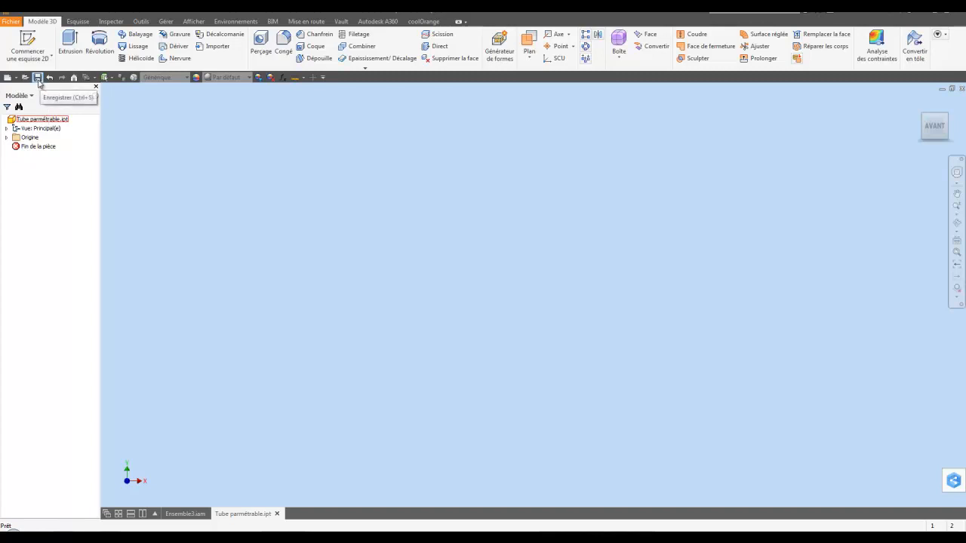
click(168, 141)
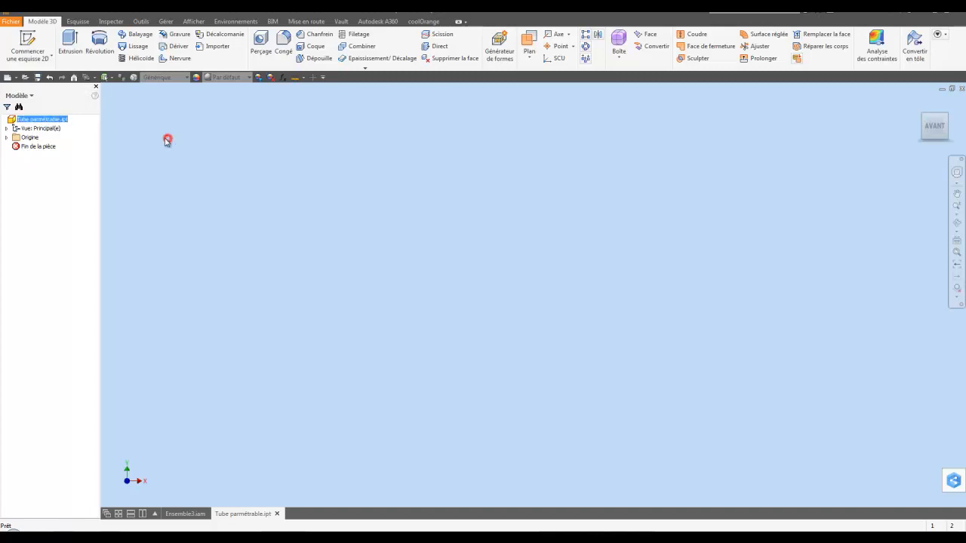
Start a 2D sketch on the part's XY plane
click(36, 39)
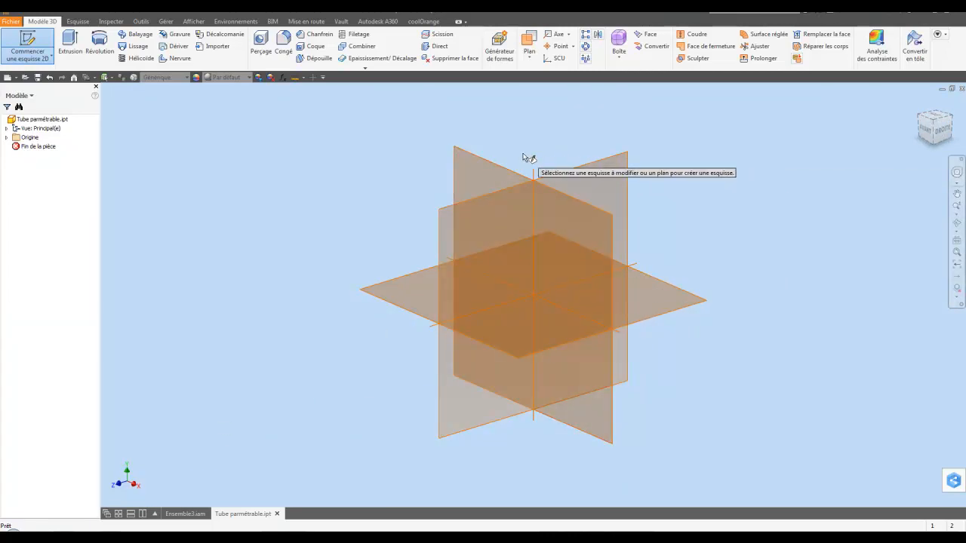
shift+middle_drag(518, 157, 507, 173)
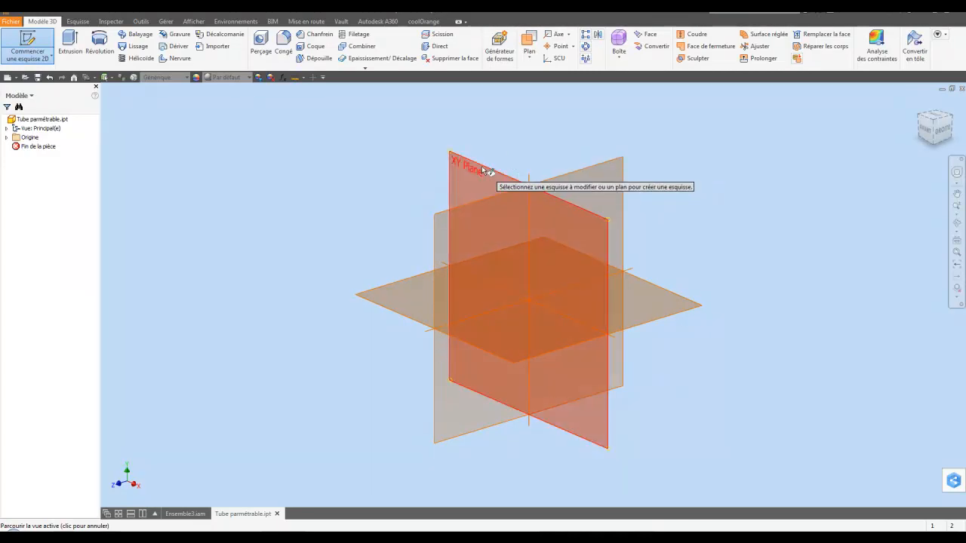
click(482, 167)
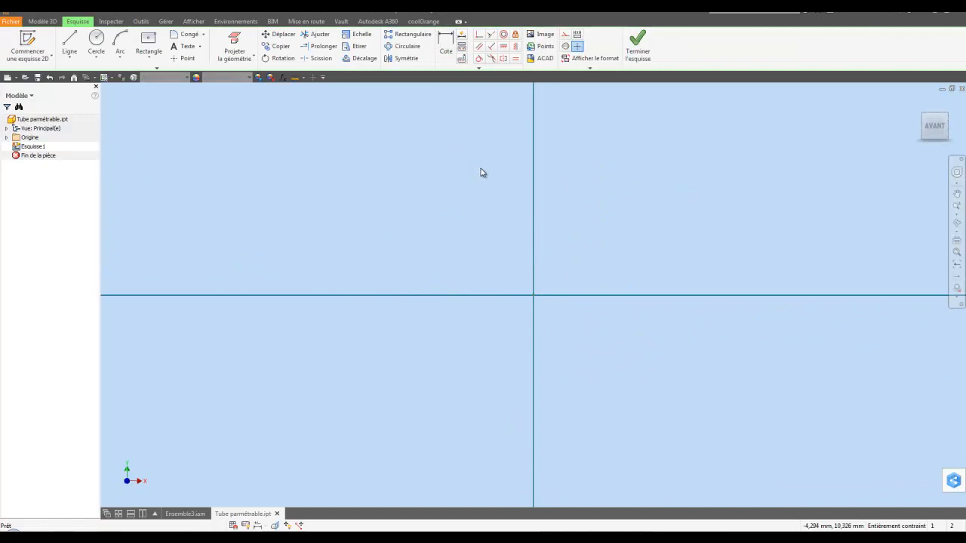
Sketch an upright two-point center rectangle centred on the sketch origin
click(156, 61)
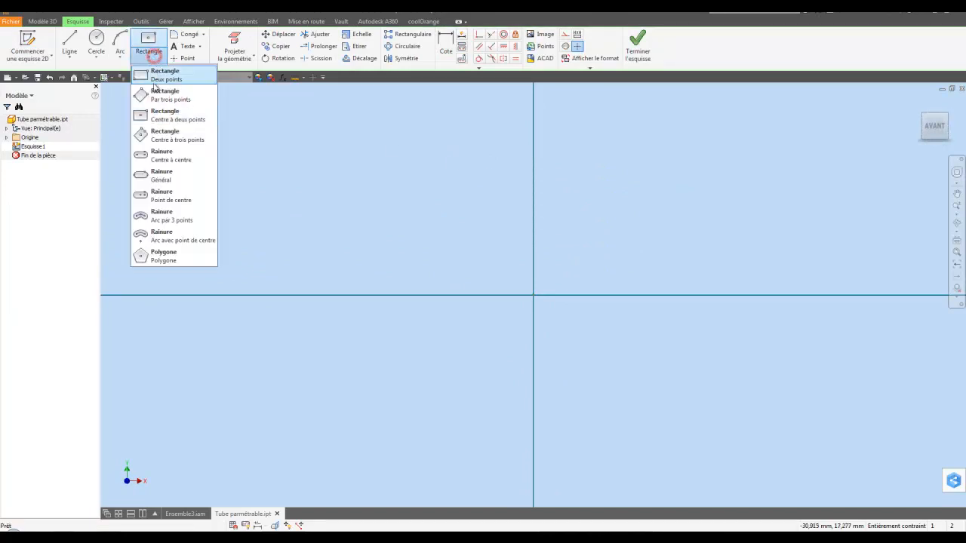
click(163, 118)
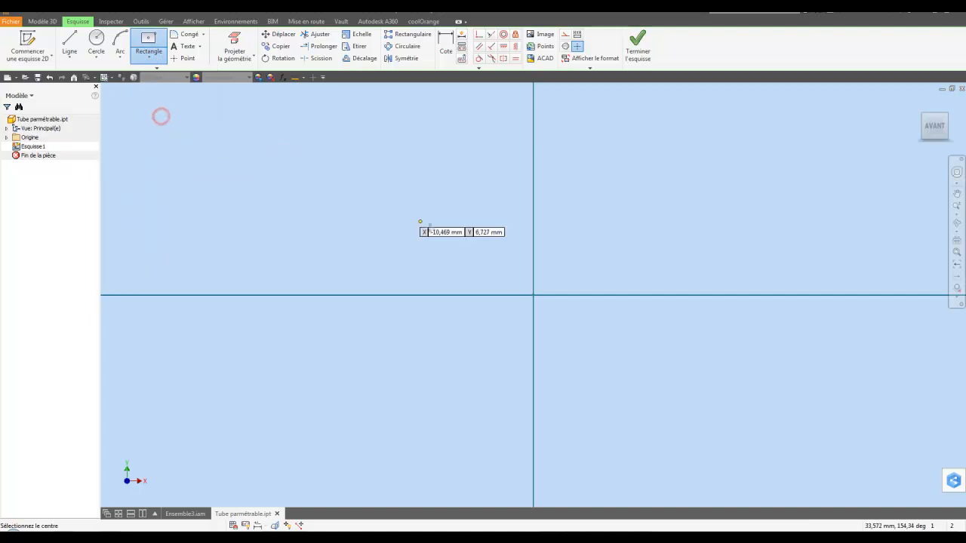
click(533, 295)
click(440, 179)
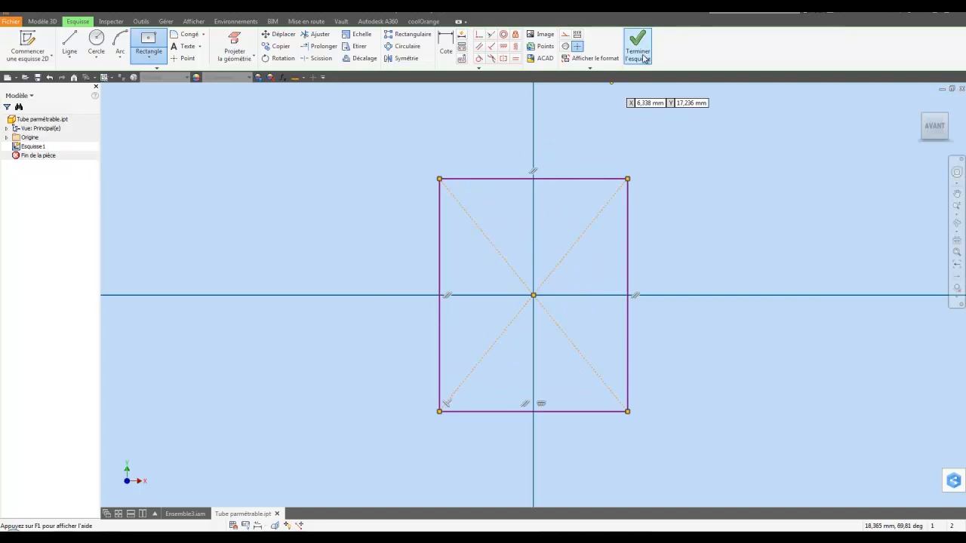
click(375, 90)
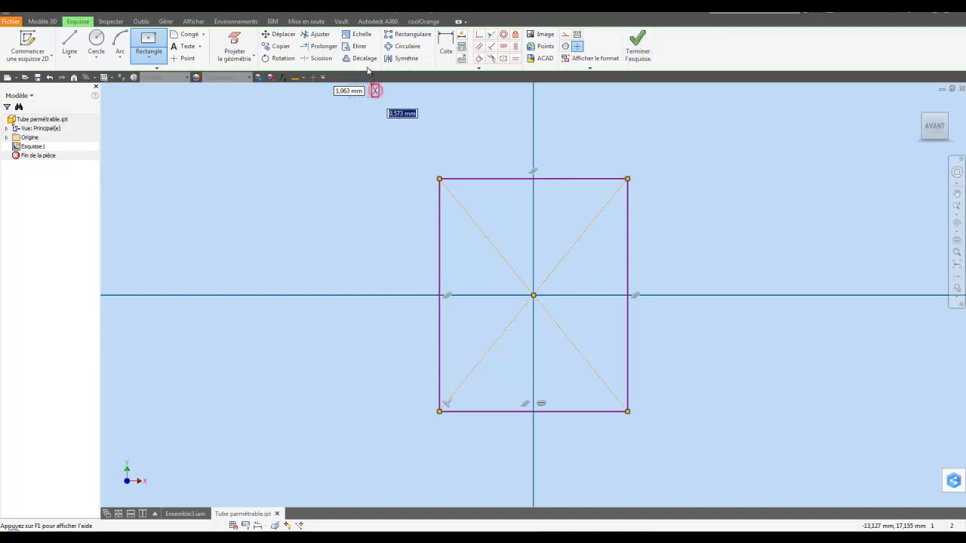
key(Escape)
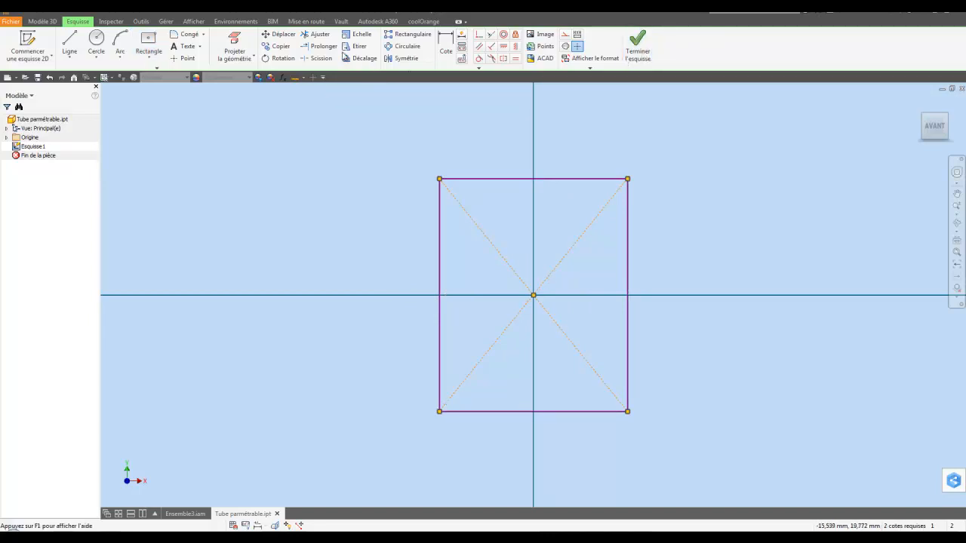
Offset the rectangle inward to form the inner contour of the tube's wall
click(359, 59)
click(508, 179)
click(574, 103)
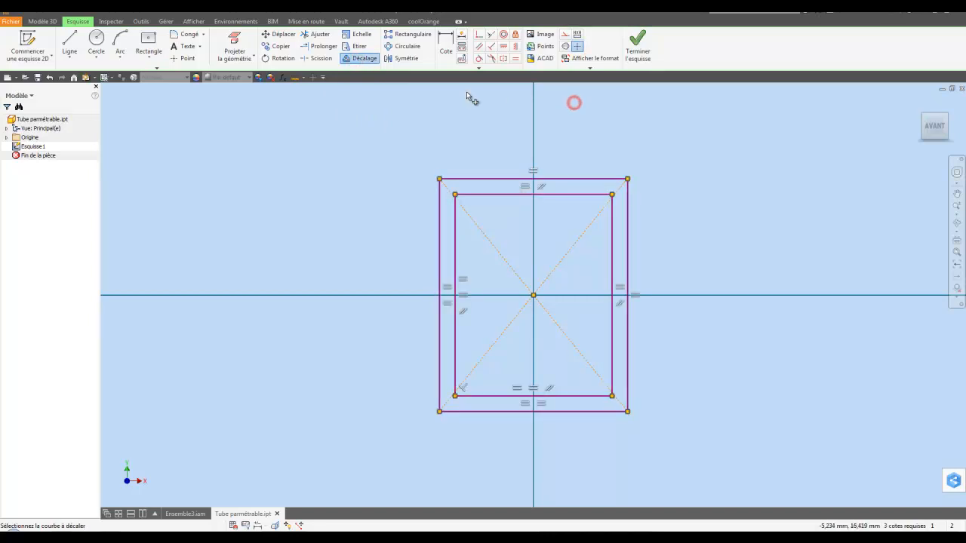
click(435, 115)
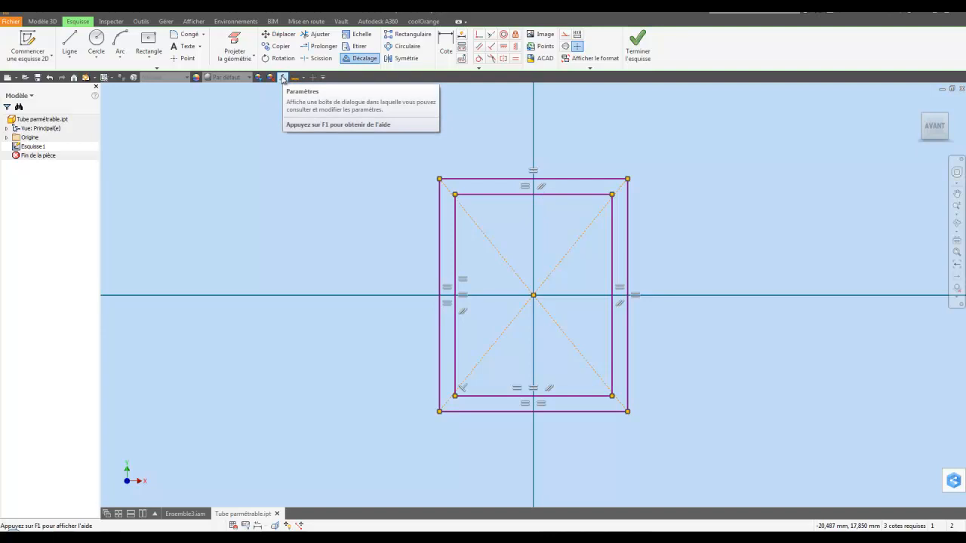
right_click(337, 82)
click(337, 82)
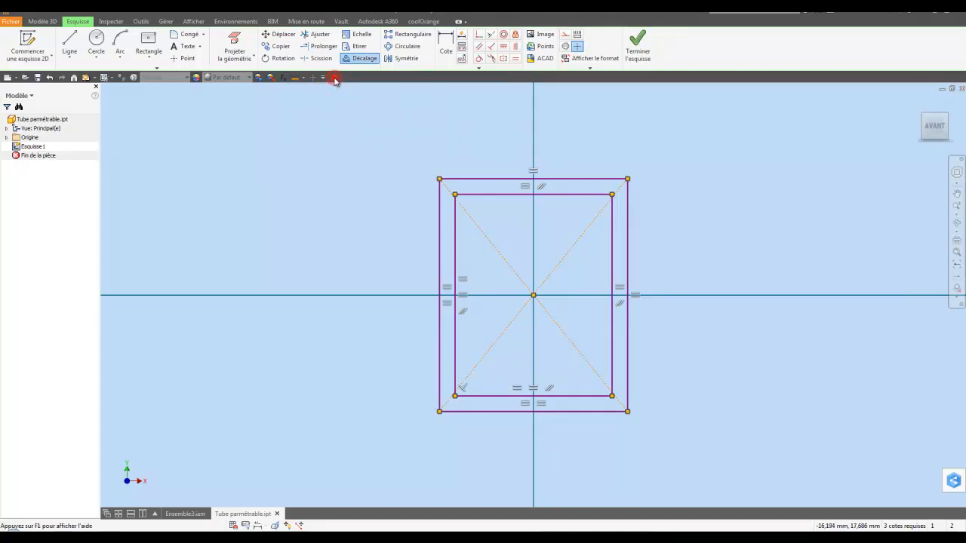
click(326, 78)
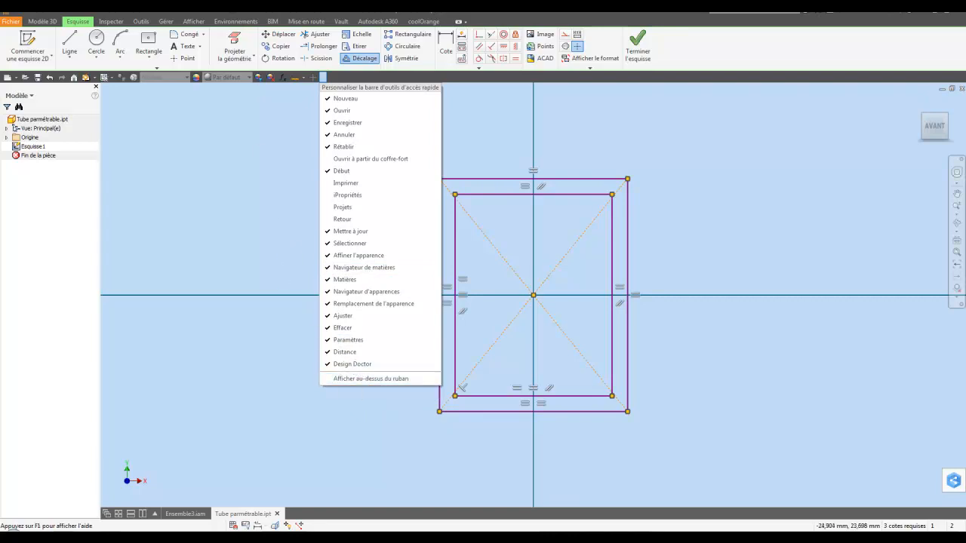
click(265, 155)
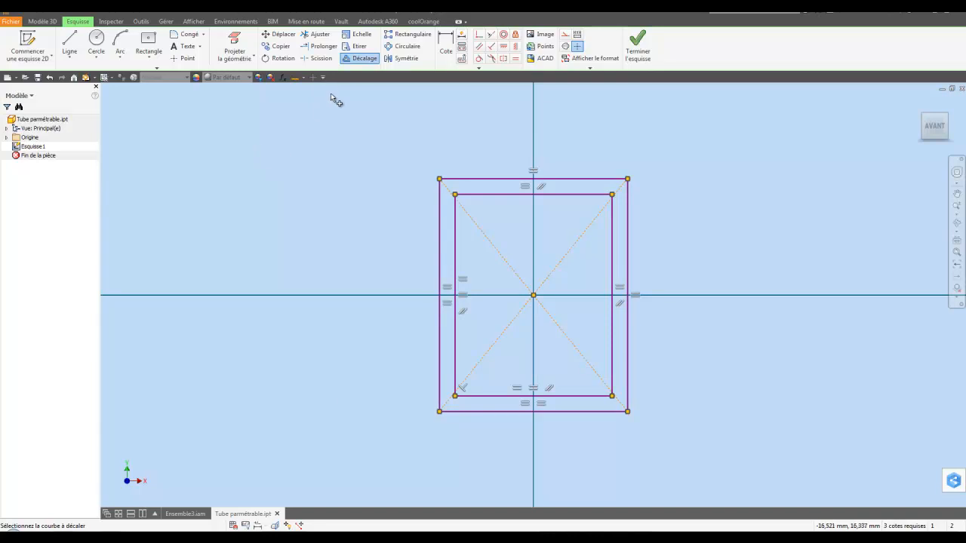
click(166, 22)
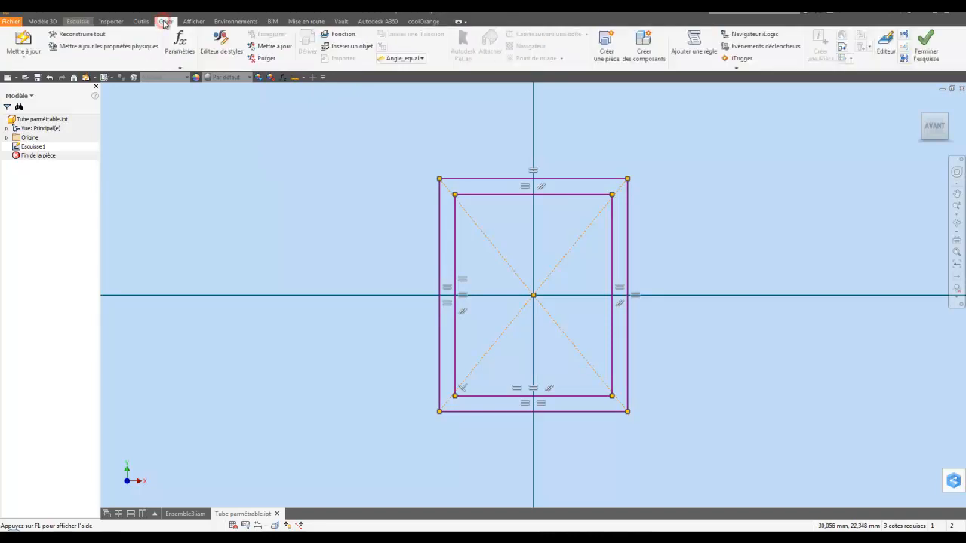
click(42, 21)
click(292, 78)
click(297, 173)
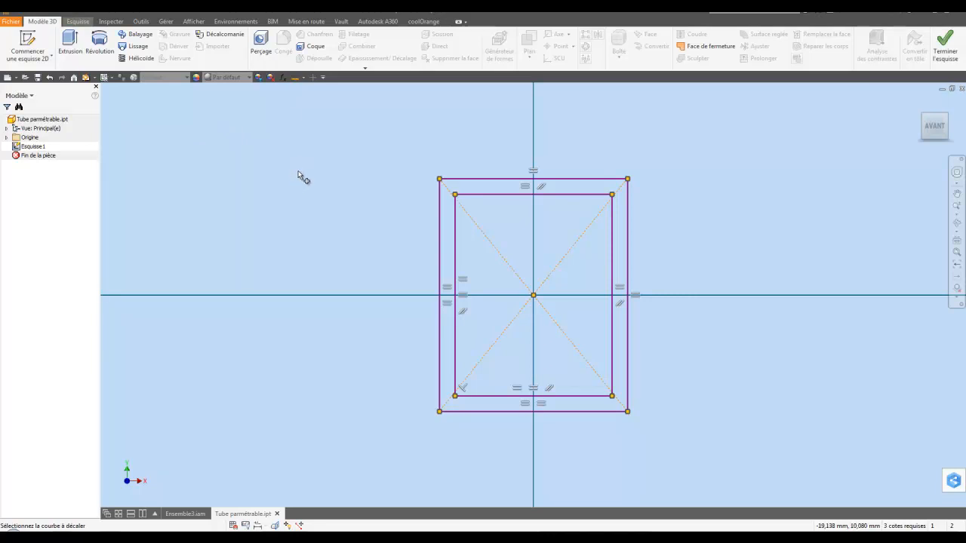
click(15, 25)
click(298, 134)
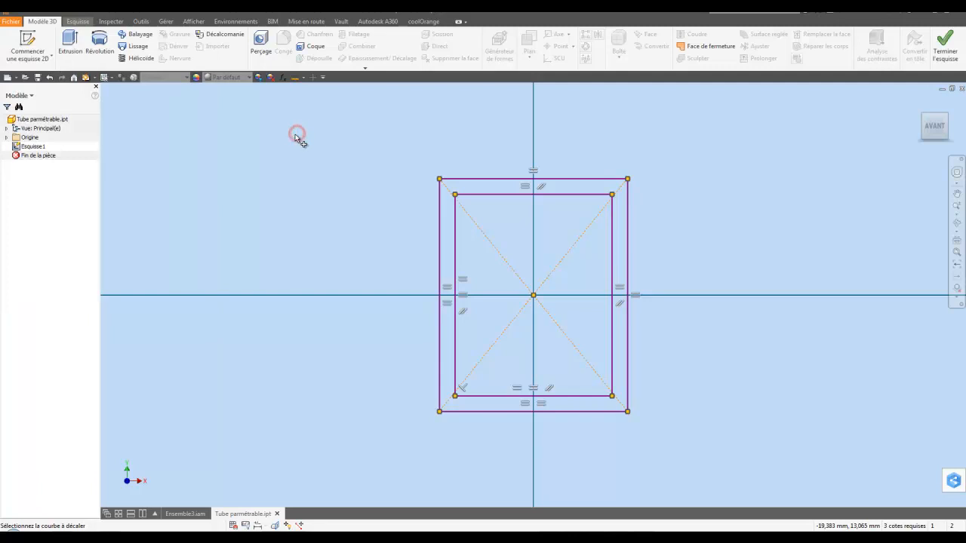
Open the part's parameters and add two numeric user parameters named L1 and L2
click(282, 77)
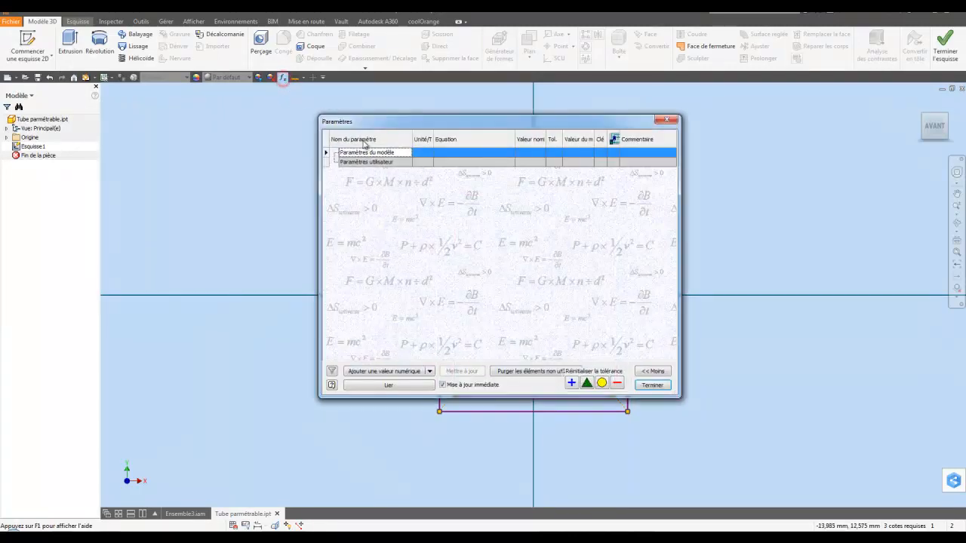
drag(402, 130, 352, 132)
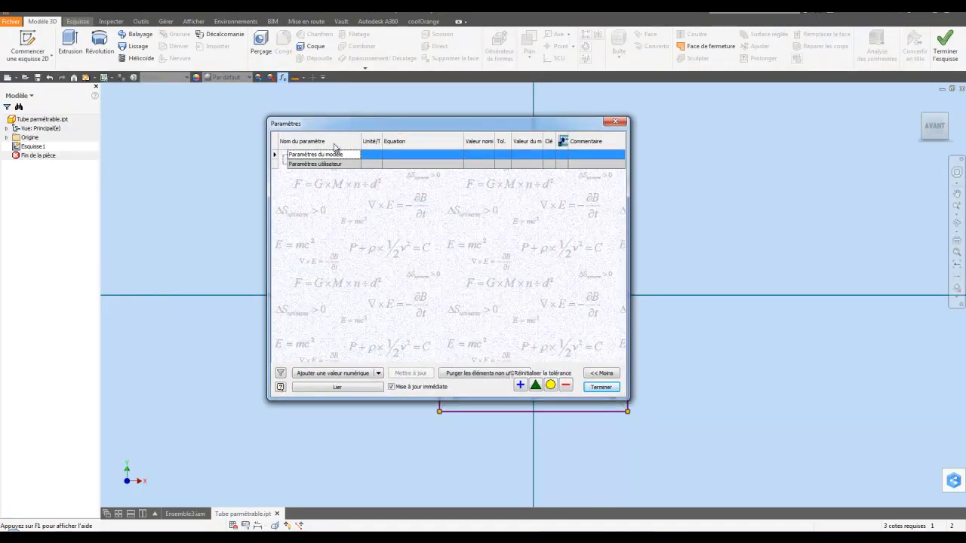
click(297, 166)
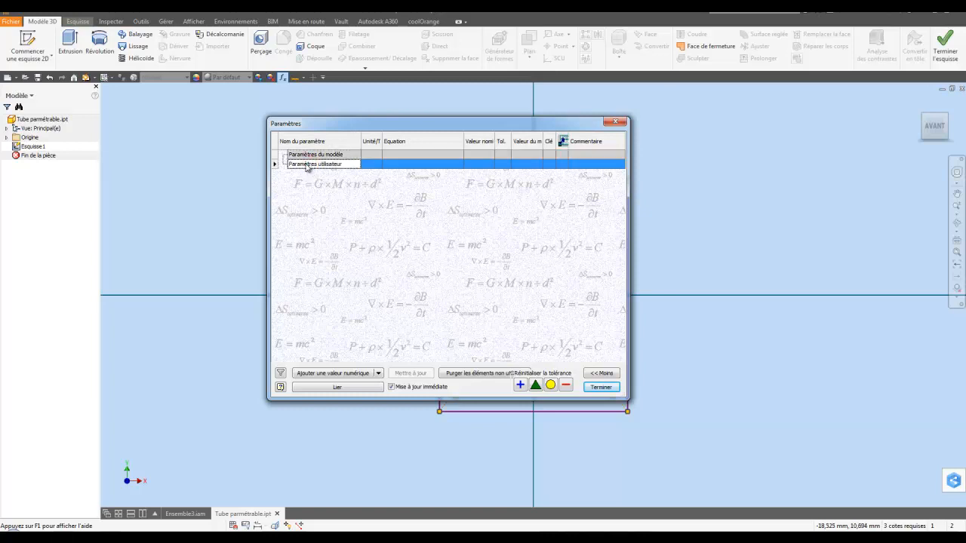
click(344, 374)
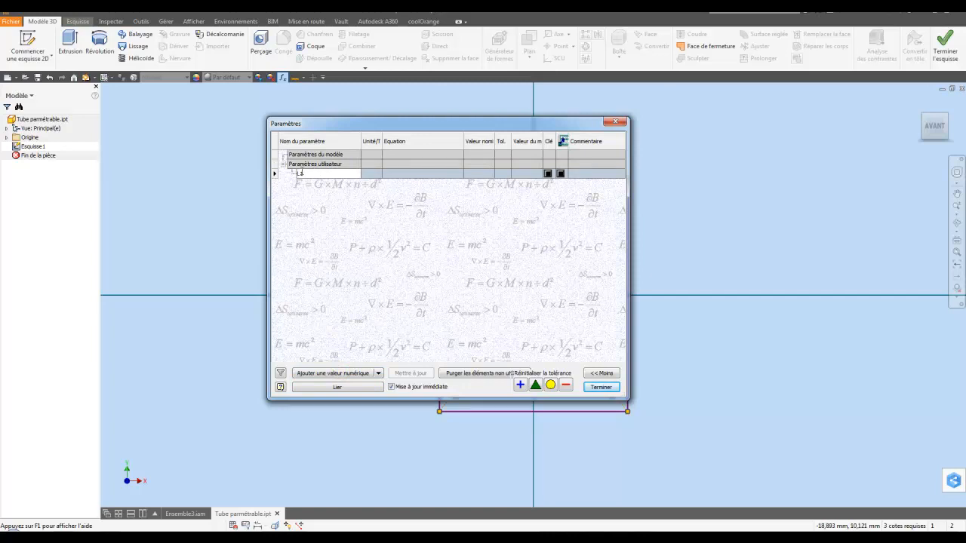
click(406, 189)
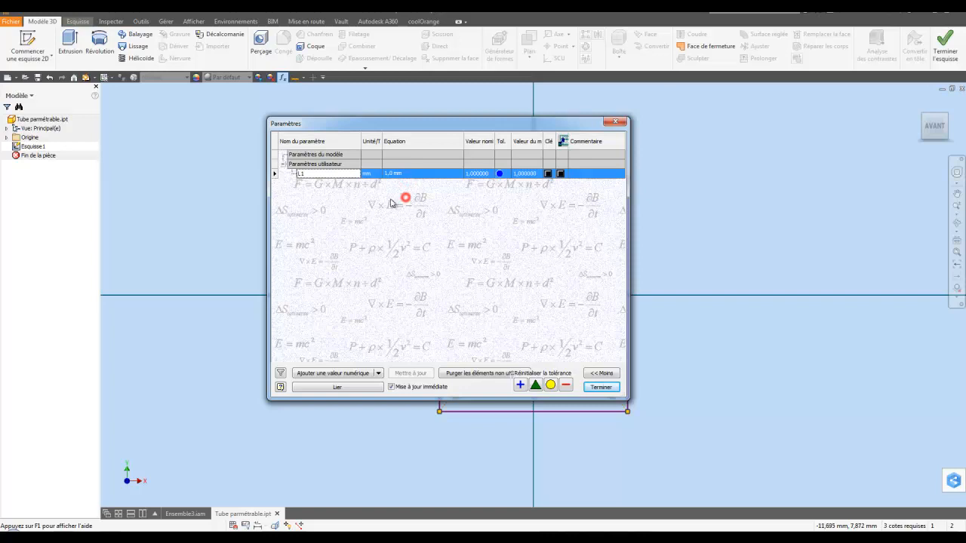
click(334, 374)
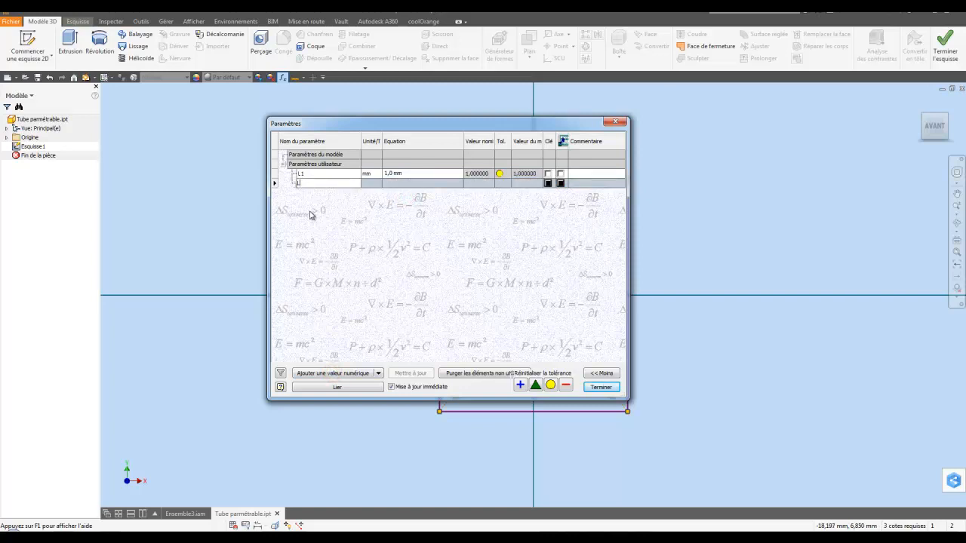
click(378, 249)
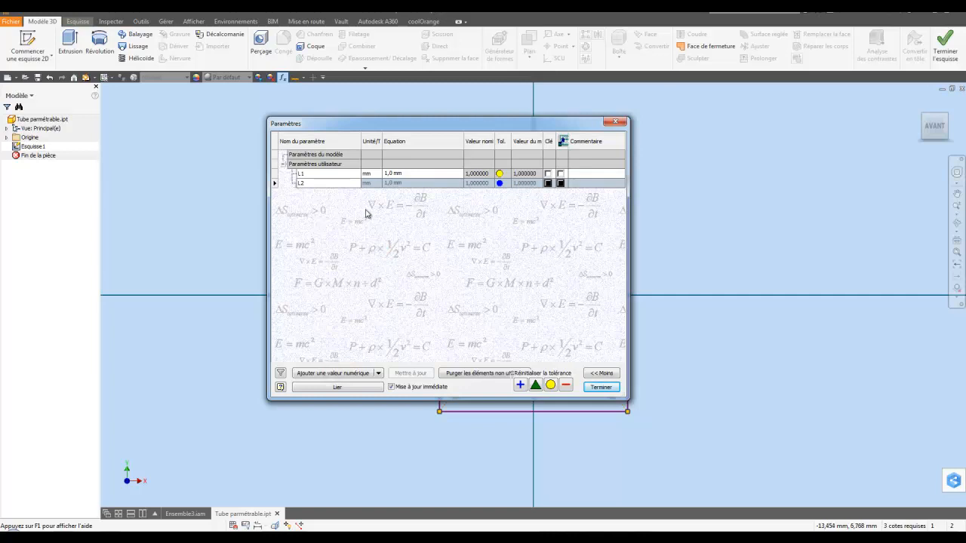
Add a numeric user parameter named Congé_Ext and copy its name for reuse
click(324, 373)
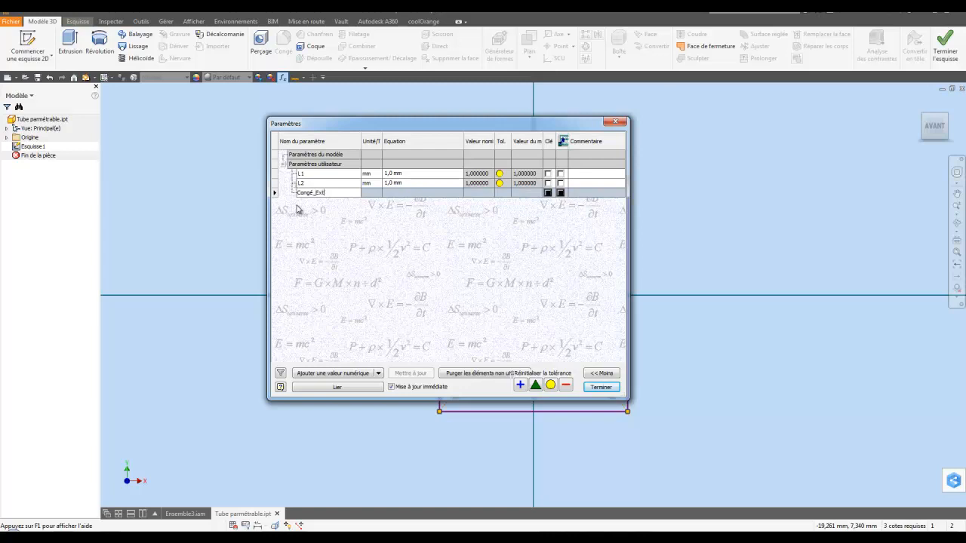
double_click(322, 193)
right_click(311, 190)
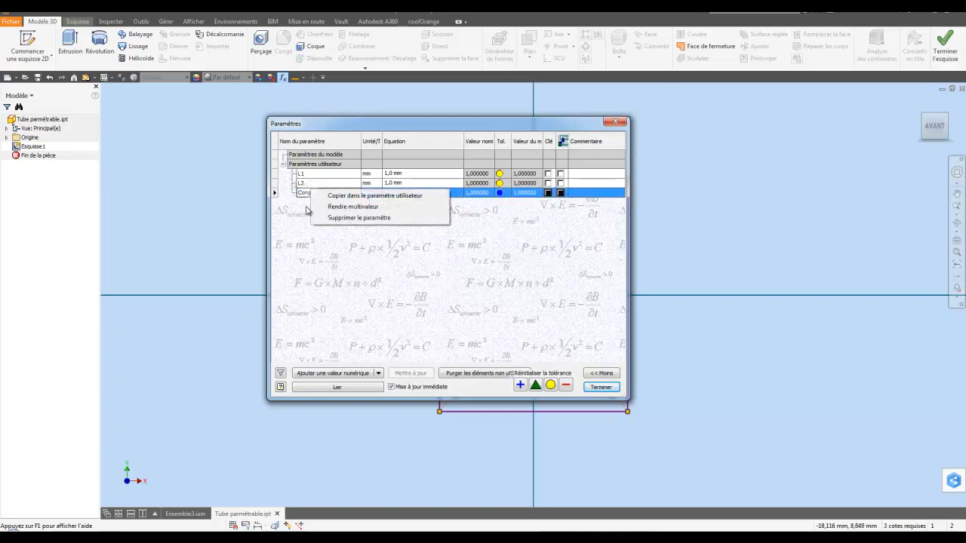
click(305, 206)
double_click(322, 193)
right_click(308, 192)
click(334, 199)
click(313, 218)
Add a numeric user parameter from the copied name, changing its ending so that it reads Congé_Int
click(326, 372)
right_click(301, 203)
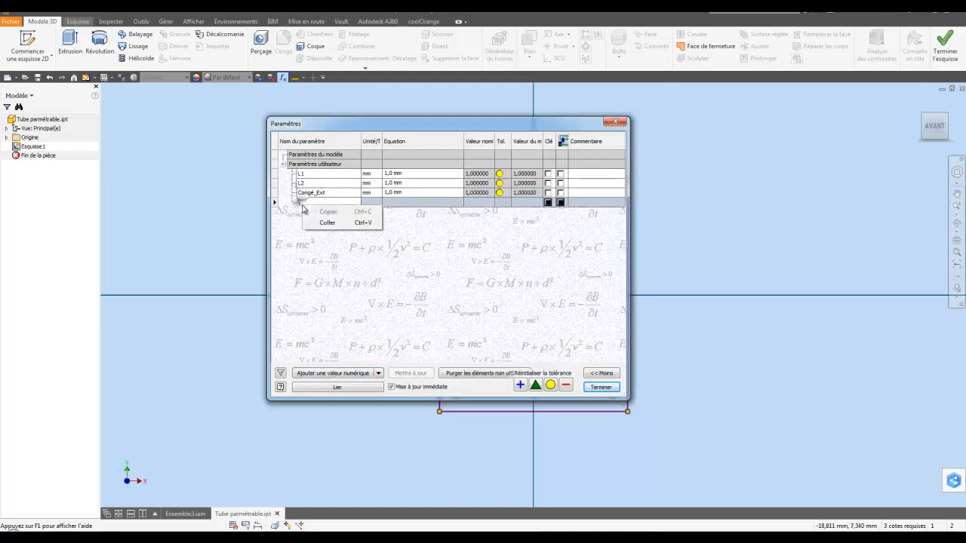
click(326, 223)
double_click(316, 202)
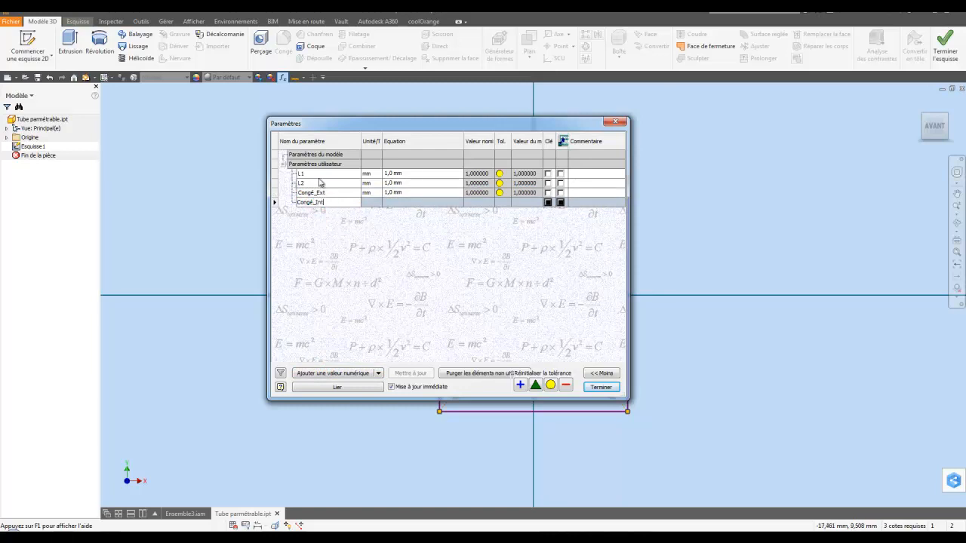
click(374, 242)
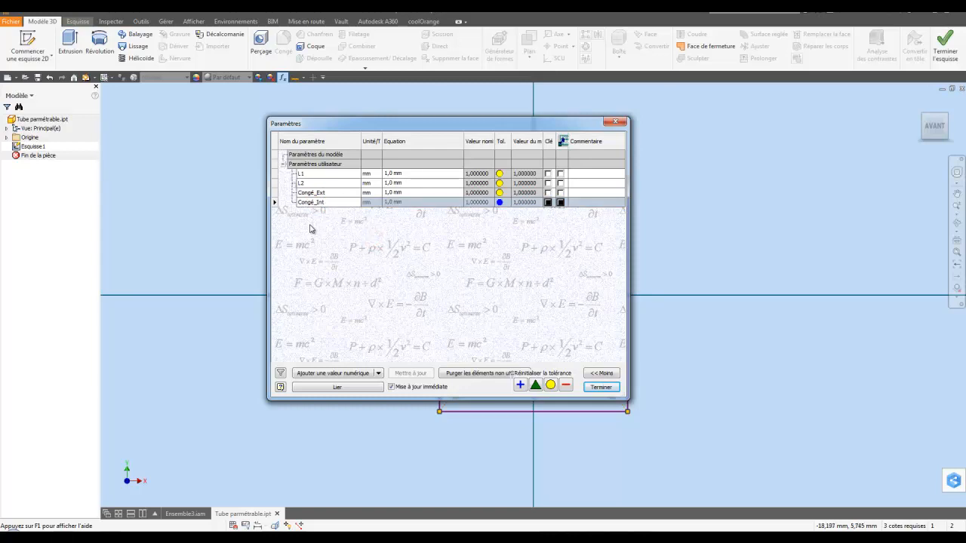
Add two more numeric user parameters named Epaisseur and Longueur_Tube
click(333, 373)
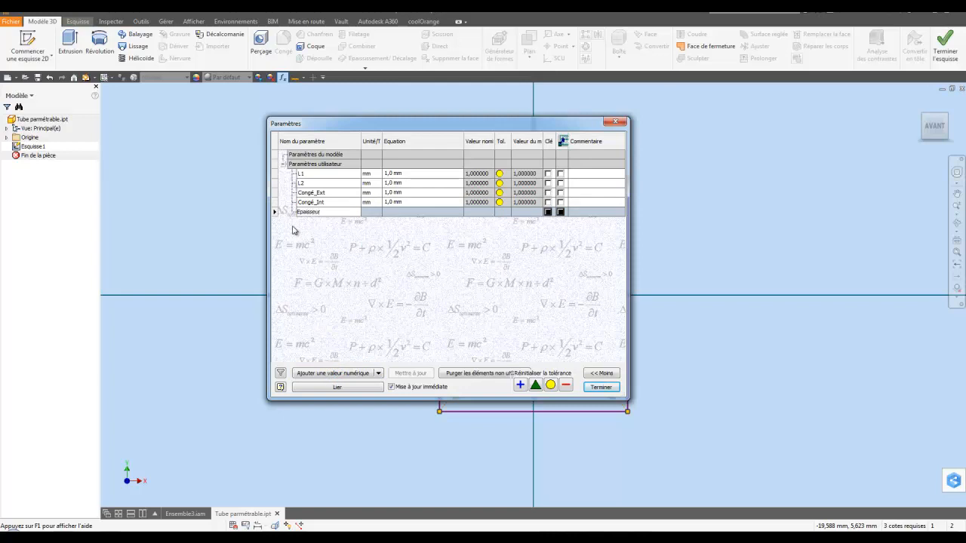
click(338, 235)
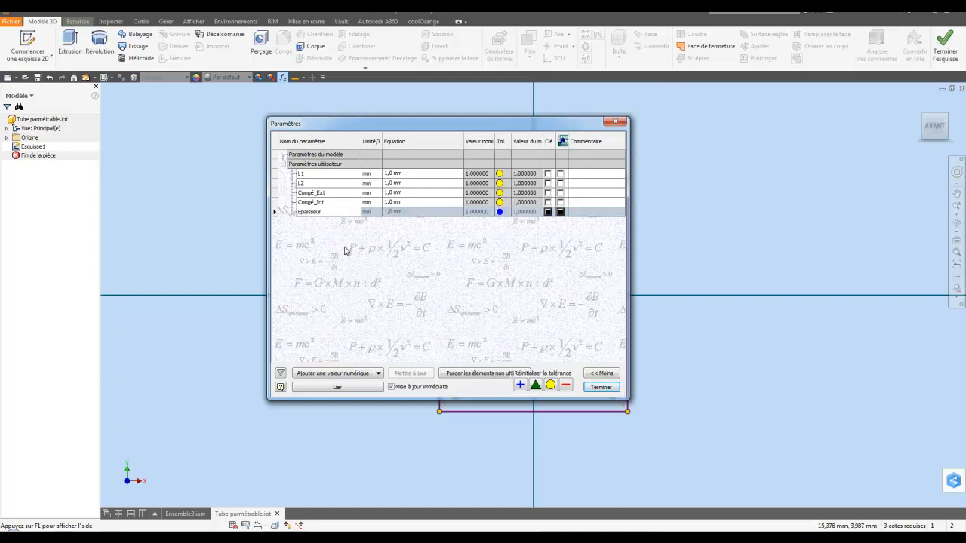
click(327, 374)
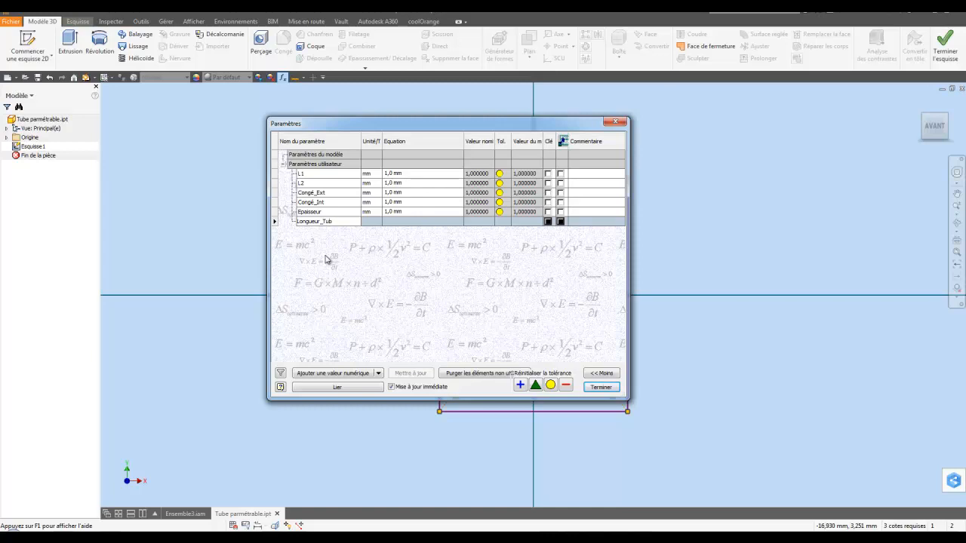
click(427, 252)
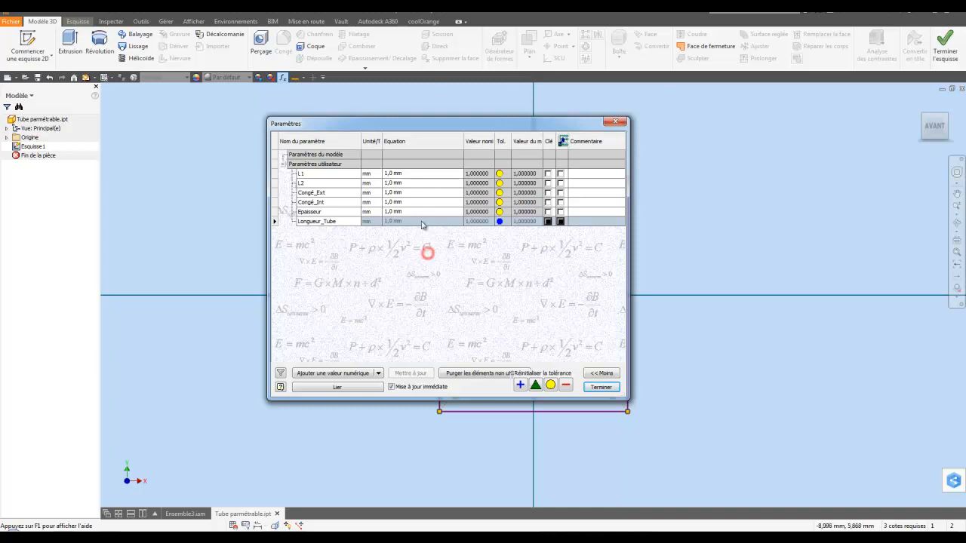
Set the equations of user parameters L1 and L2 to 40 mm each
click(397, 174)
text(40)
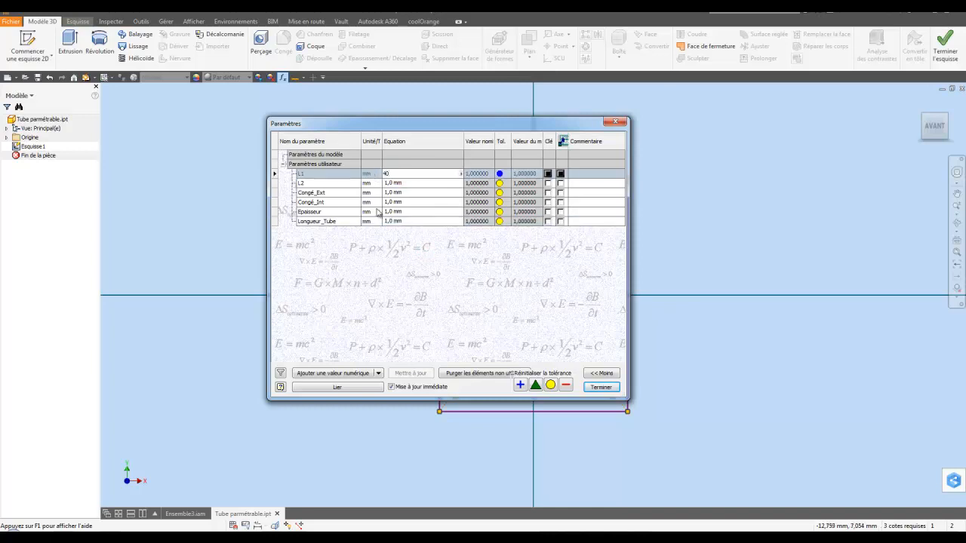
click(407, 183)
text(40)
click(334, 292)
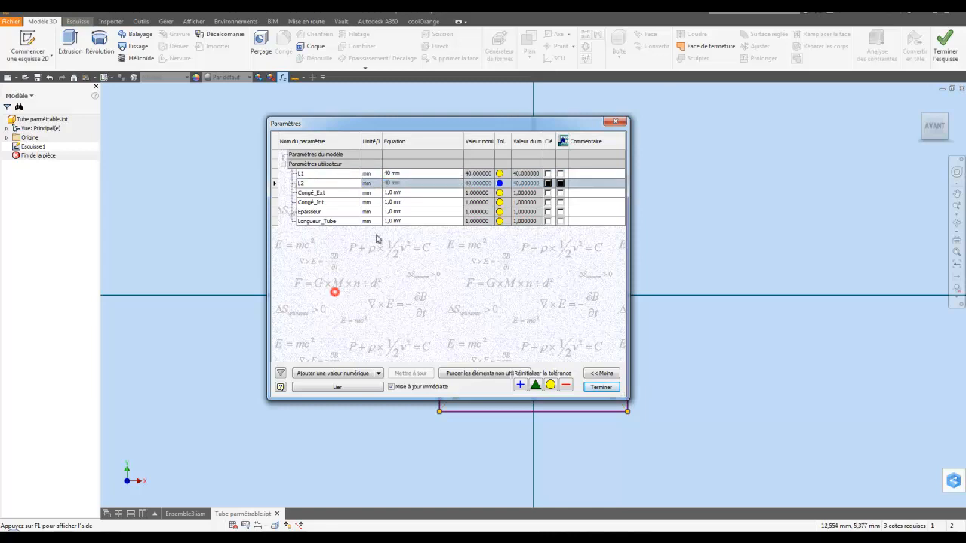
Set the equation of the Epaisseur user parameter to 5 mm
click(400, 194)
drag(402, 193, 385, 194)
click(405, 212)
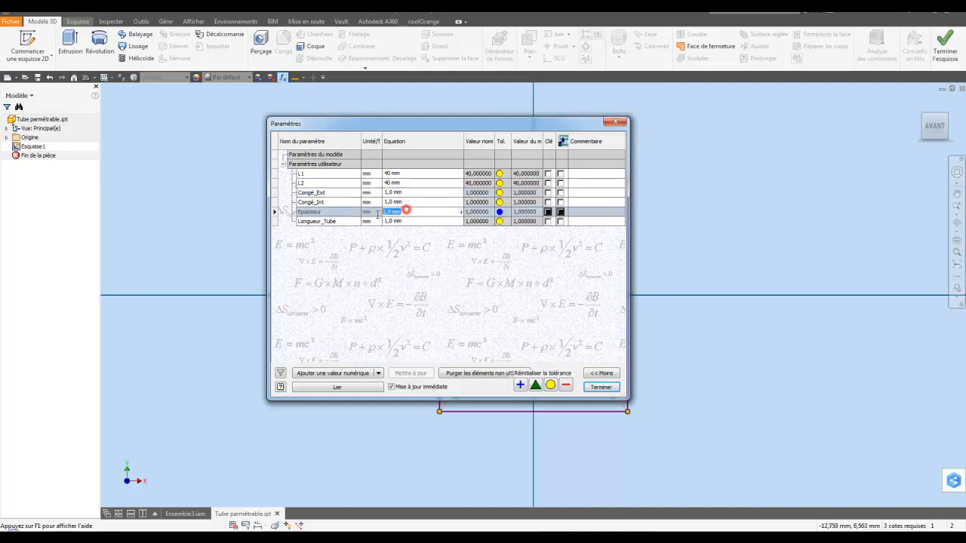
text(5)
key(Return)
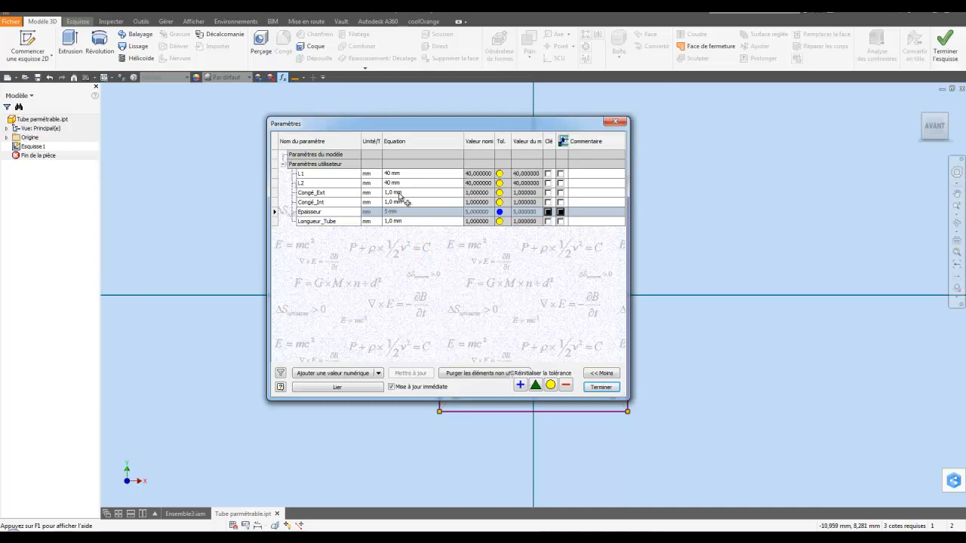
Link the Congé_Ext equation to the Epaisseur parameter and multiply it by 2
click(399, 194)
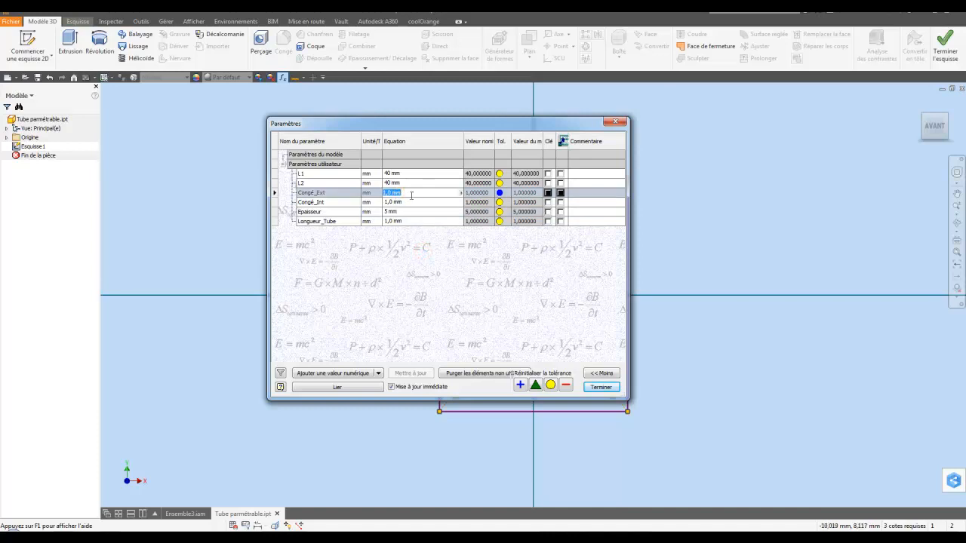
click(461, 193)
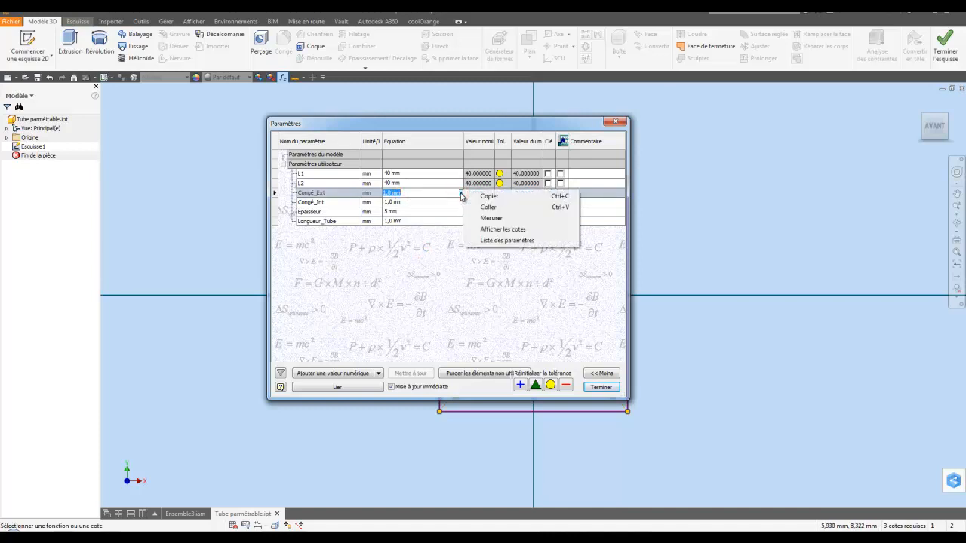
click(488, 240)
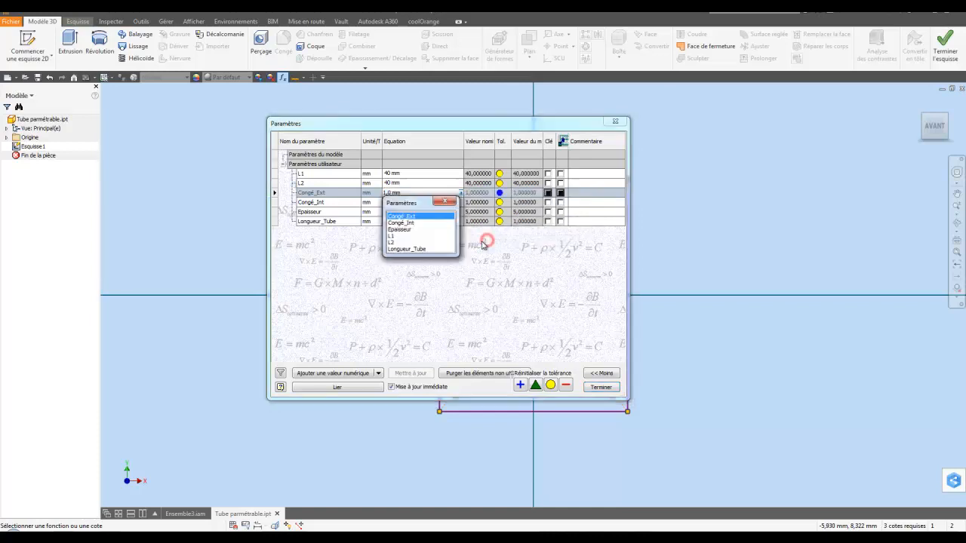
click(400, 230)
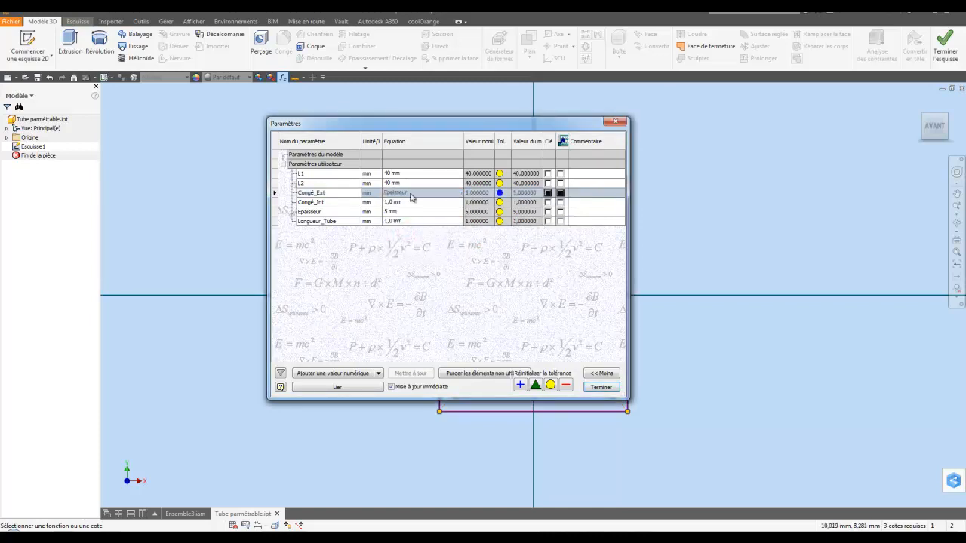
click(410, 192)
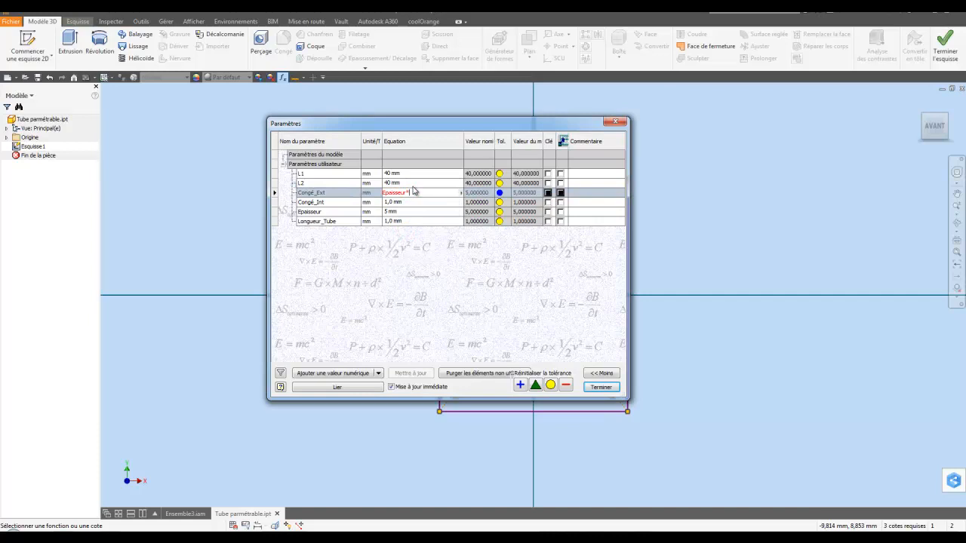
text(*2)
click(418, 260)
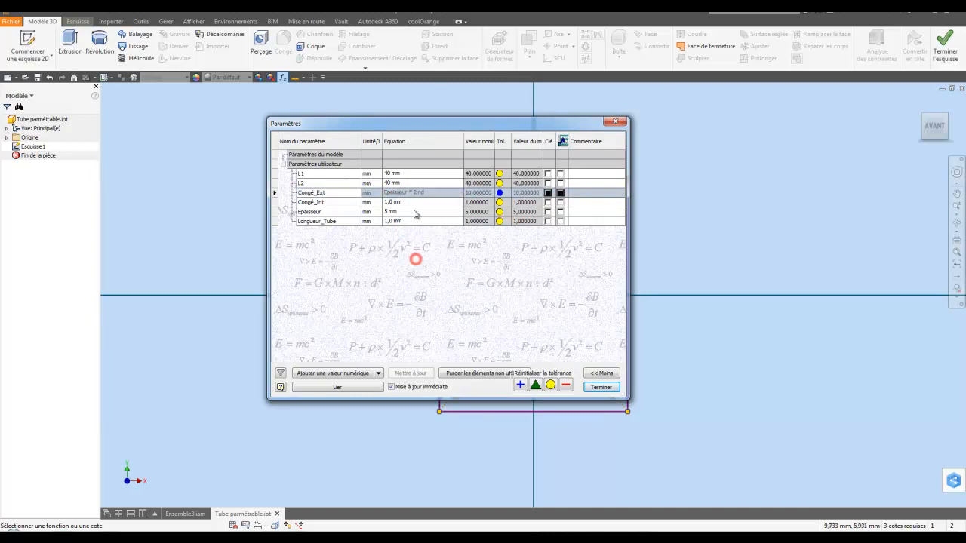
Set the Congé_Int equation equal to the existing Epaisseur parameter
click(401, 202)
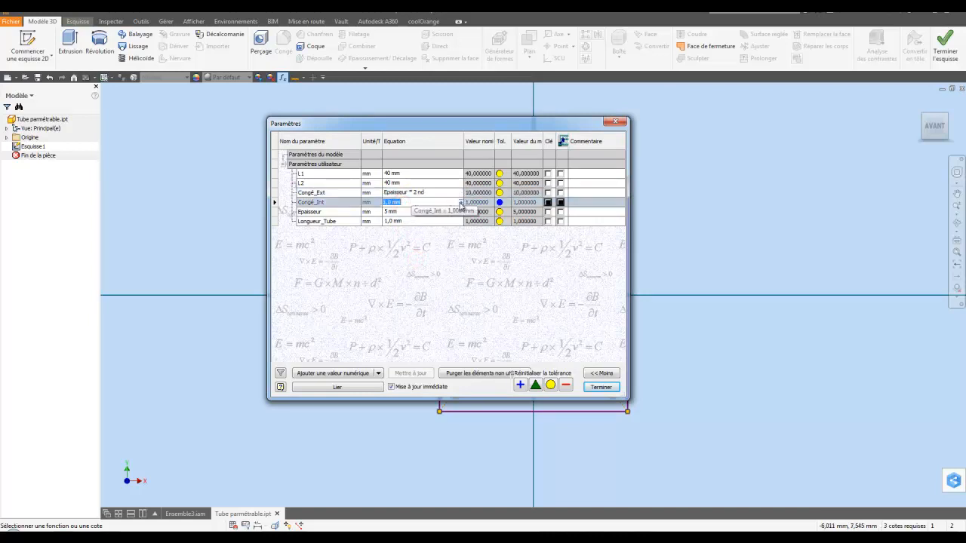
click(461, 204)
click(487, 248)
double_click(405, 239)
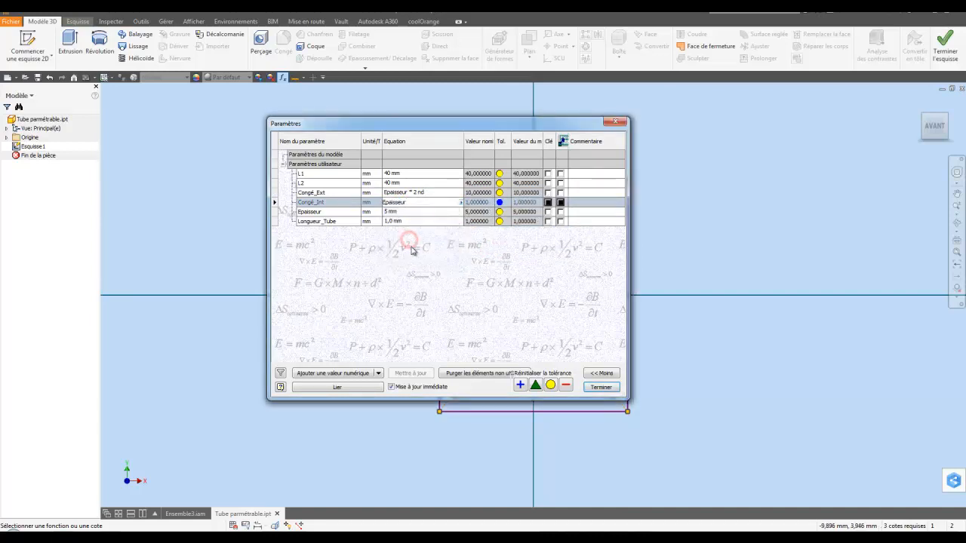
click(463, 281)
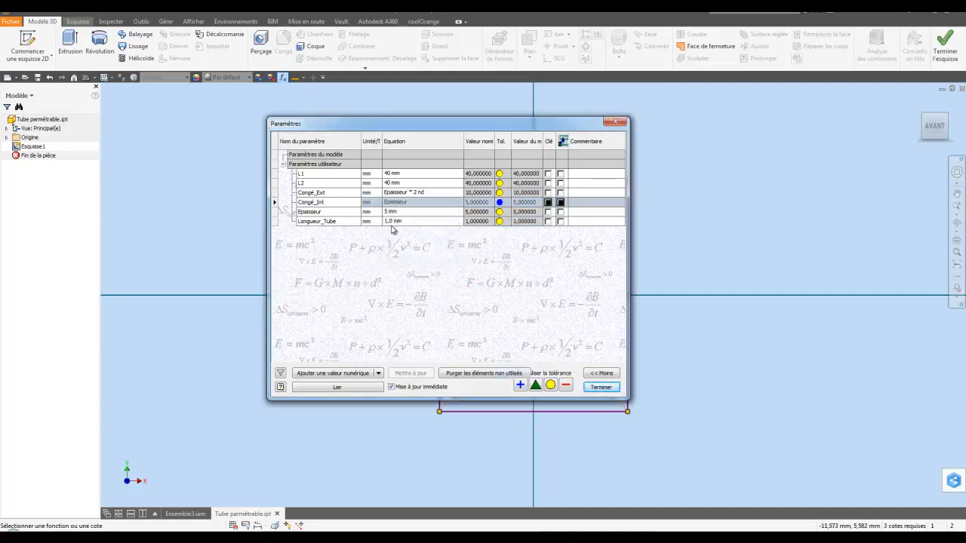
Set the equation of the Longueur_Tube user parameter to 500 mm and finish editing the parameters
click(398, 222)
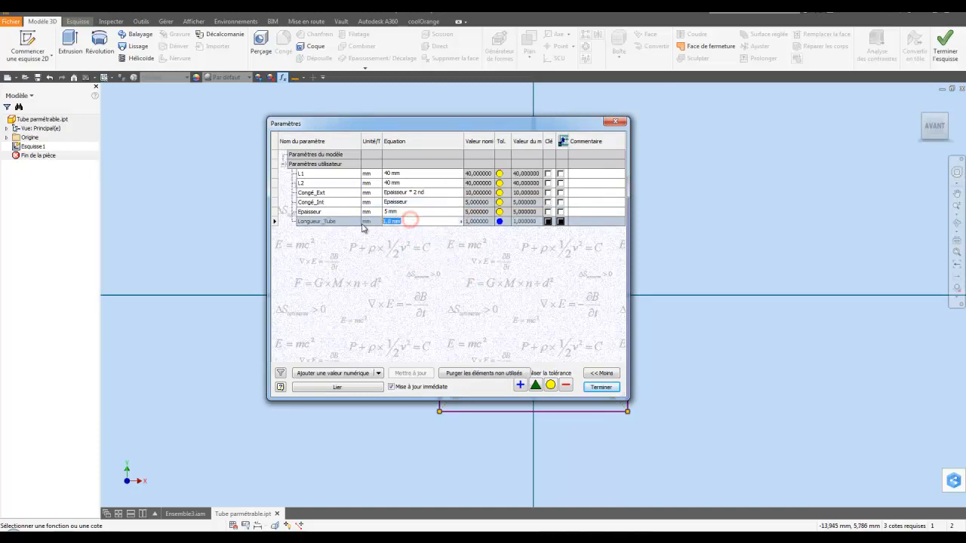
text(5)
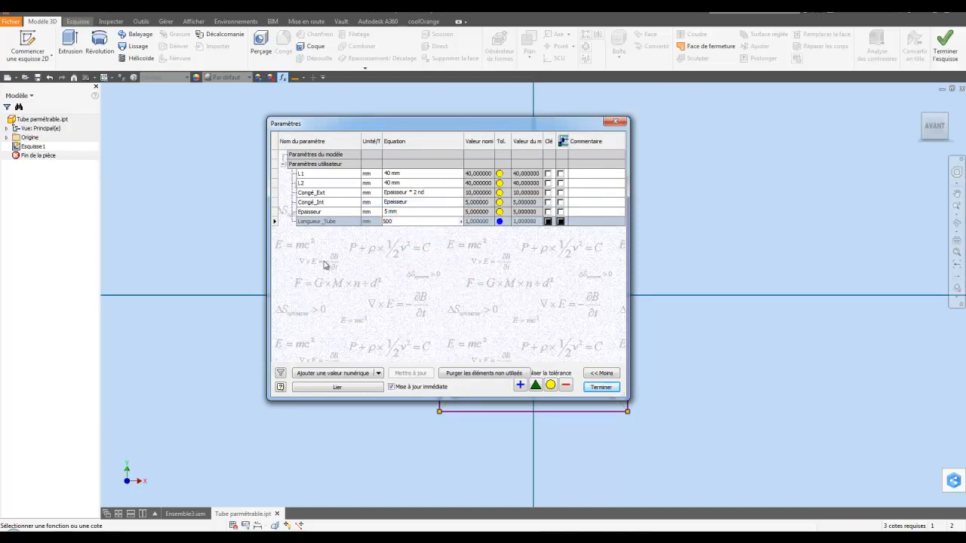
text(00)
click(373, 257)
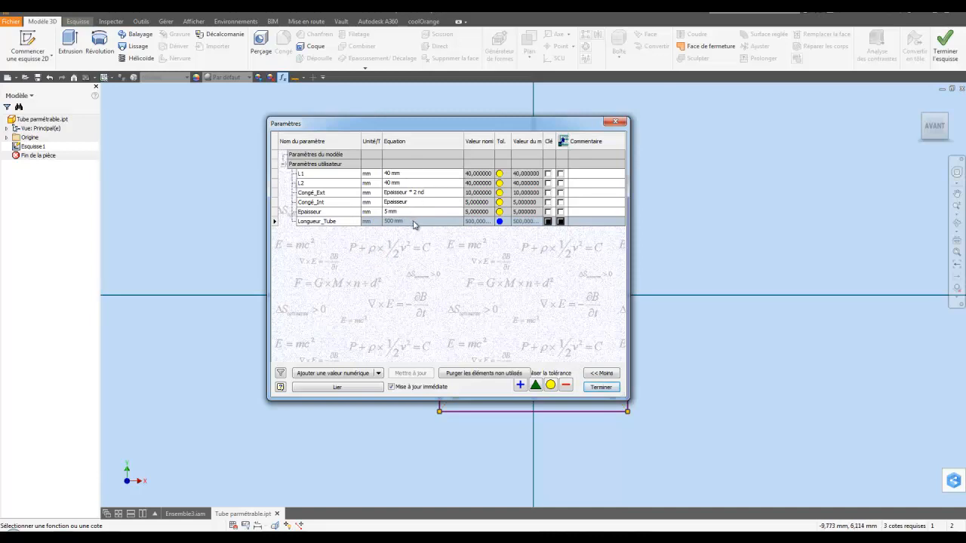
click(595, 388)
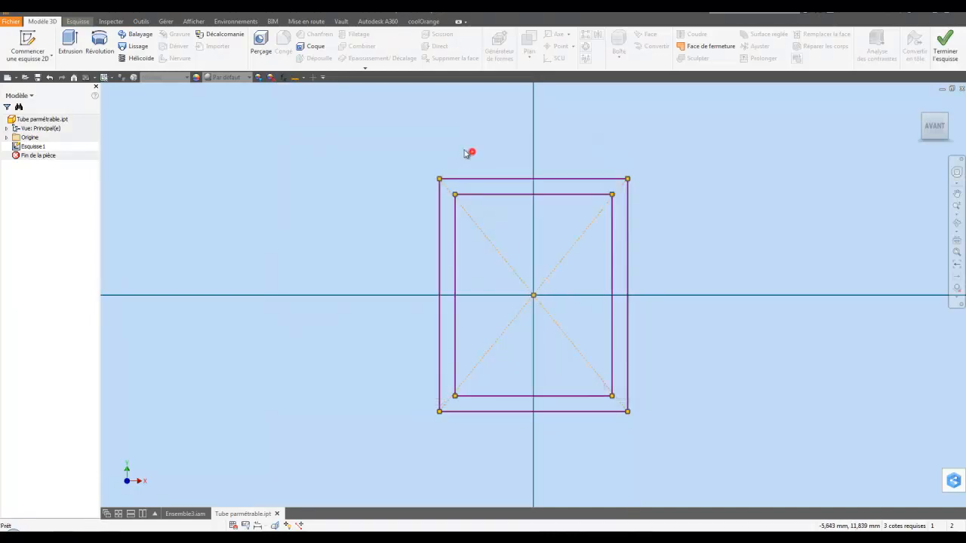
middle_drag(472, 154, 427, 145)
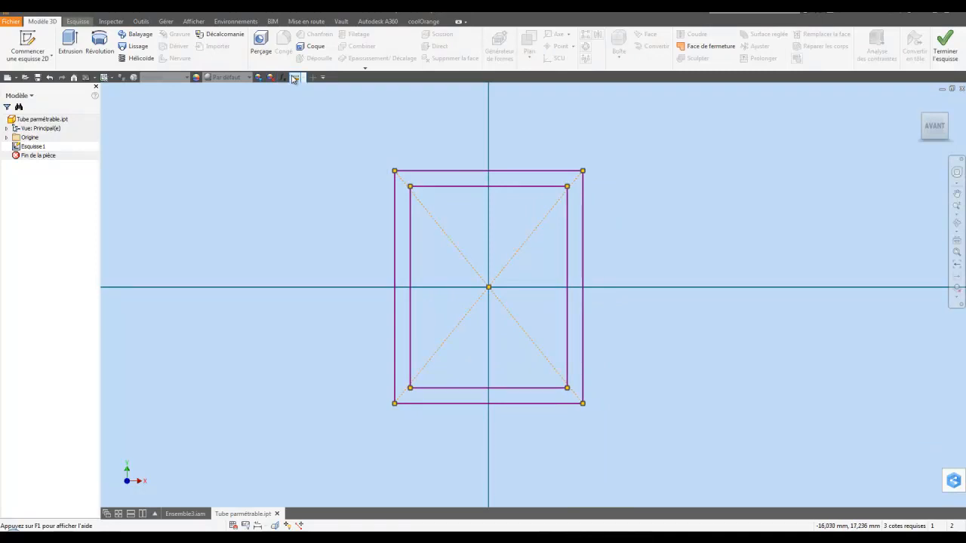
middle_drag(304, 121, 316, 149)
click(301, 147)
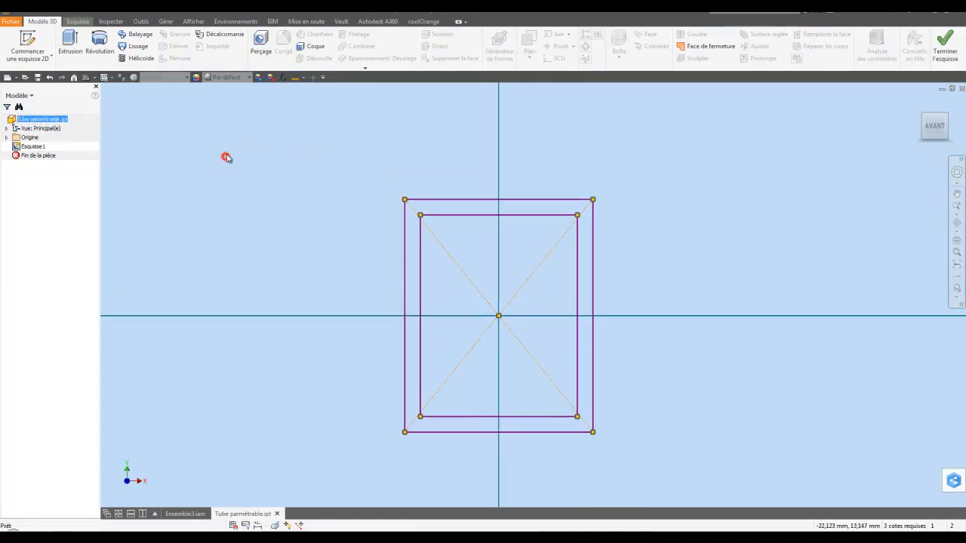
middle_drag(223, 154, 228, 160)
Dimension the upper edge of the outer rectangle in the sketch and link the dimension to the L1 parameter
click(78, 21)
click(325, 153)
click(445, 42)
click(488, 207)
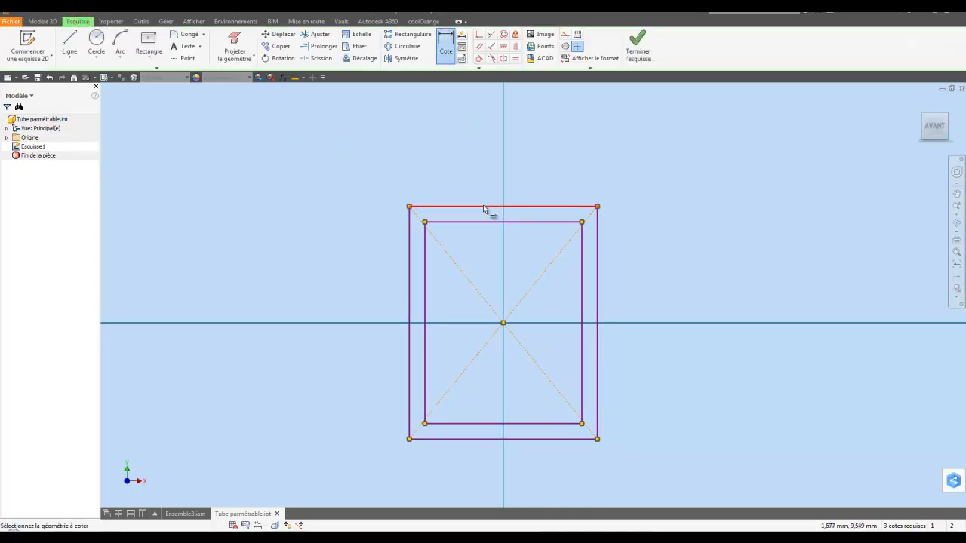
click(480, 148)
click(504, 186)
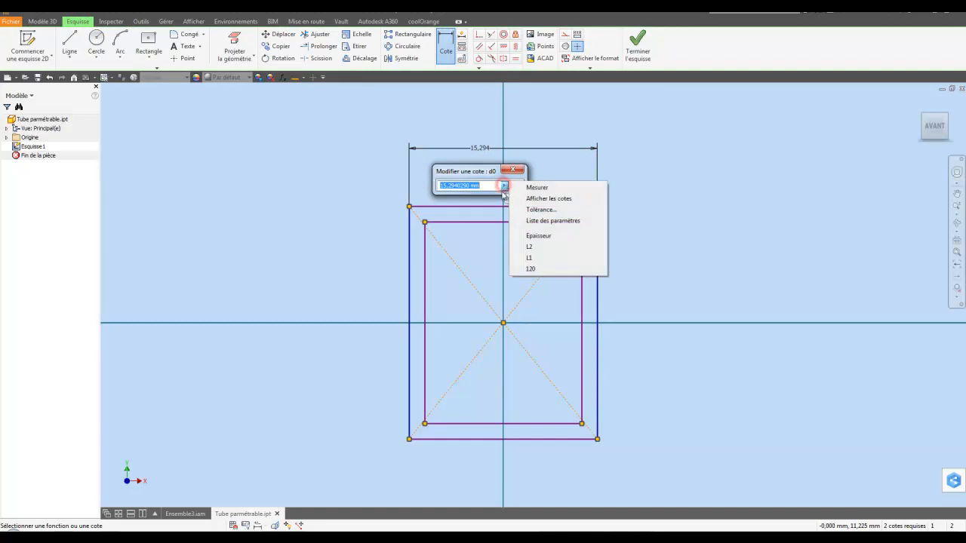
click(546, 223)
click(449, 230)
click(517, 185)
Dimension the vertical side of the outer rectangle and link the dimension to the L2 parameter
click(445, 46)
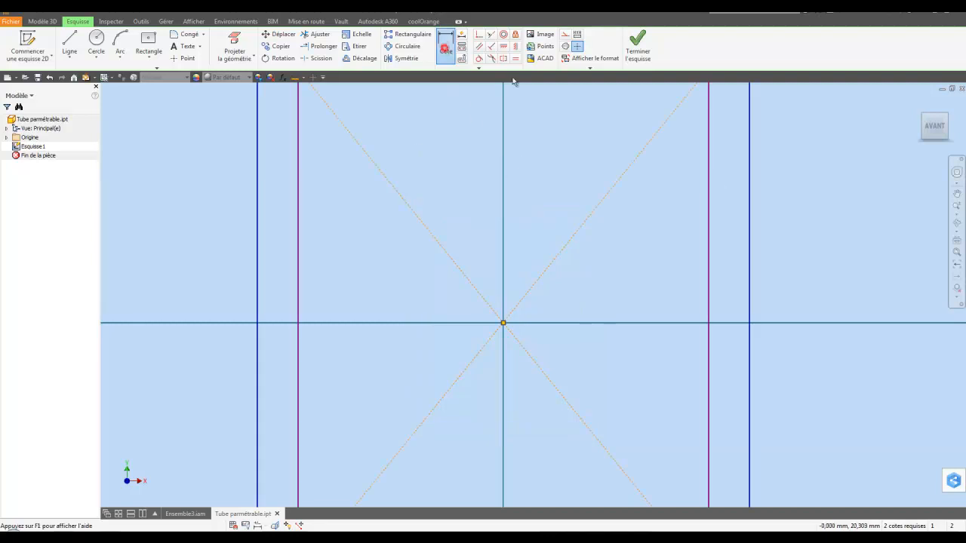
click(750, 205)
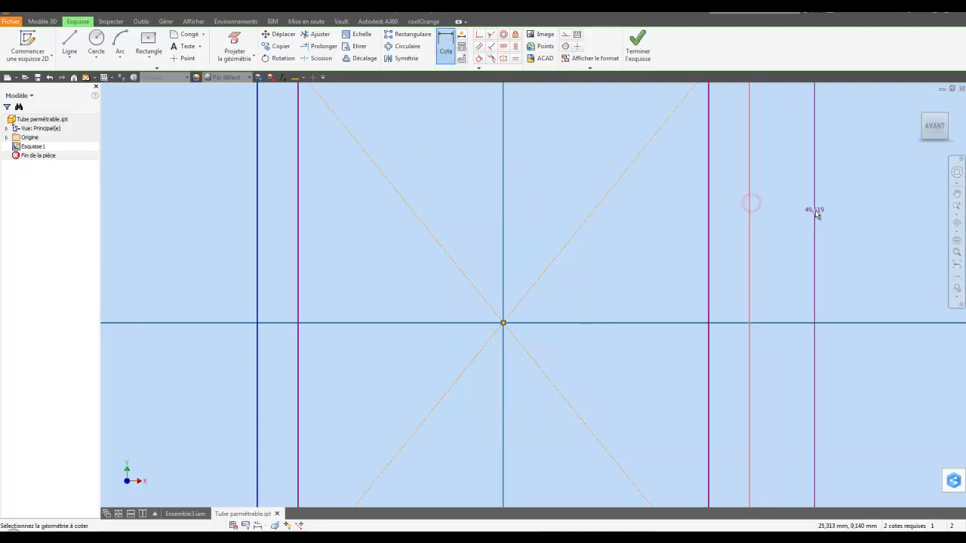
click(814, 210)
click(838, 247)
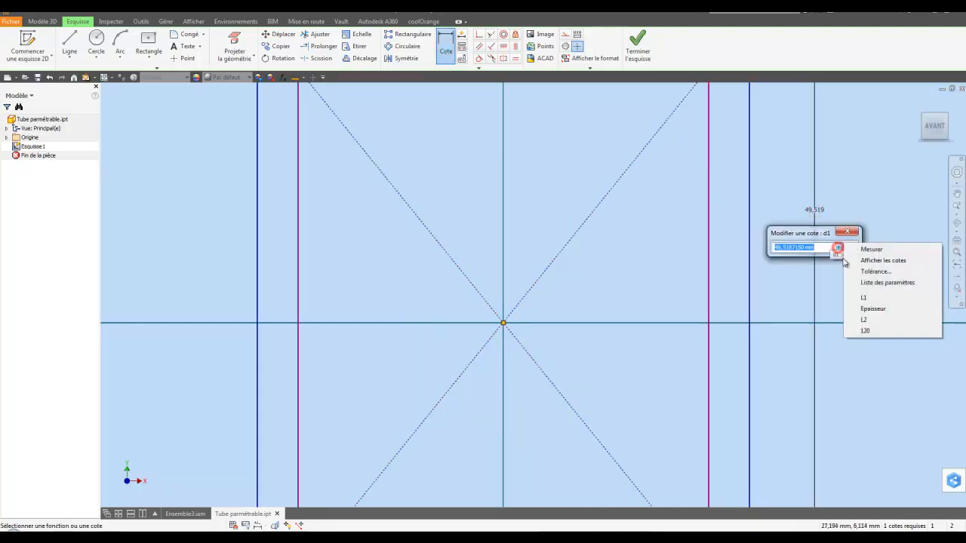
click(867, 320)
click(850, 249)
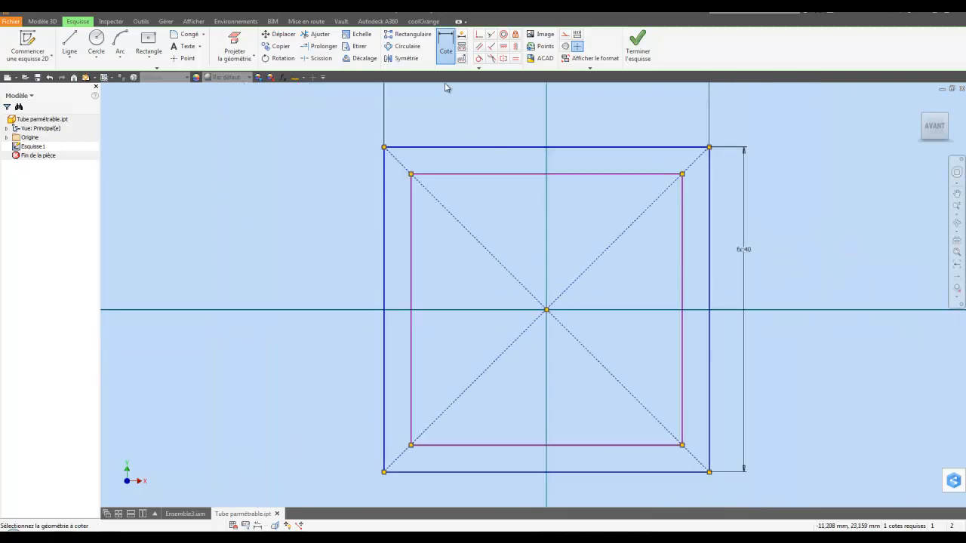
Dimension the gap between the upper edges of the inner and outer rectangles with the Epaisseur parameter and finish the sketch
click(476, 175)
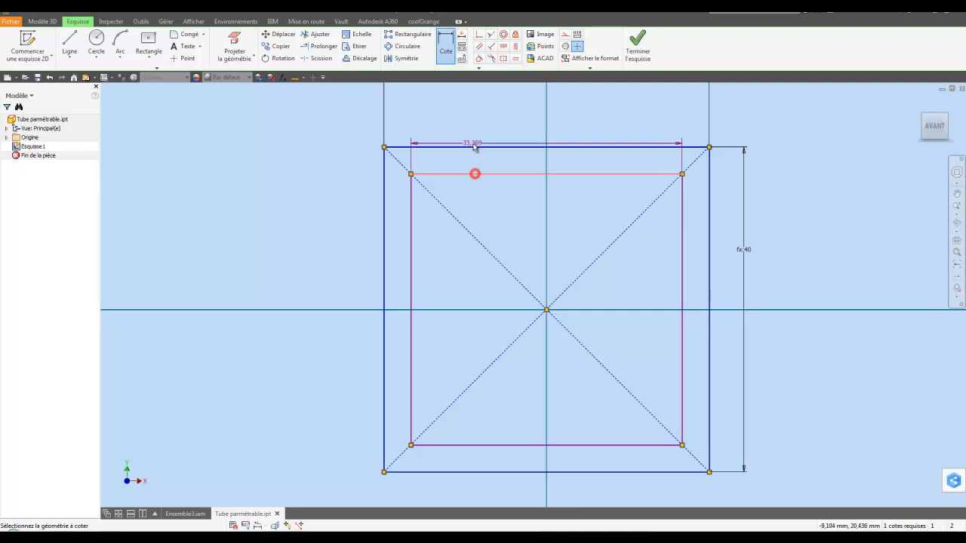
click(475, 147)
click(321, 160)
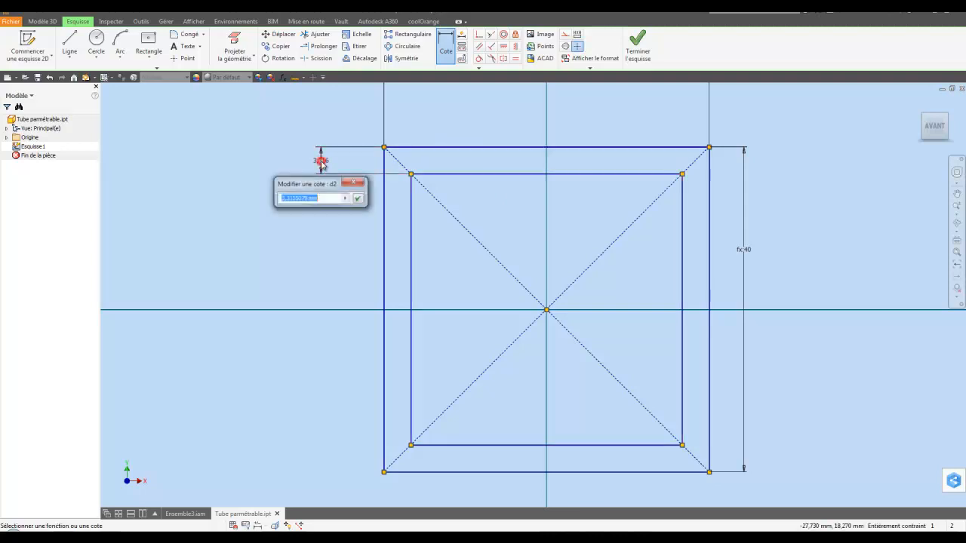
click(345, 198)
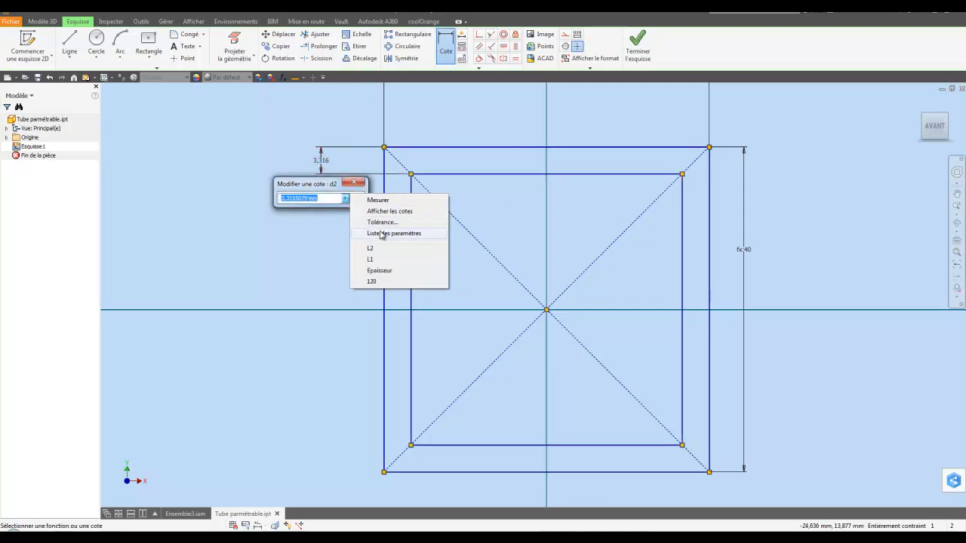
click(381, 235)
double_click(308, 239)
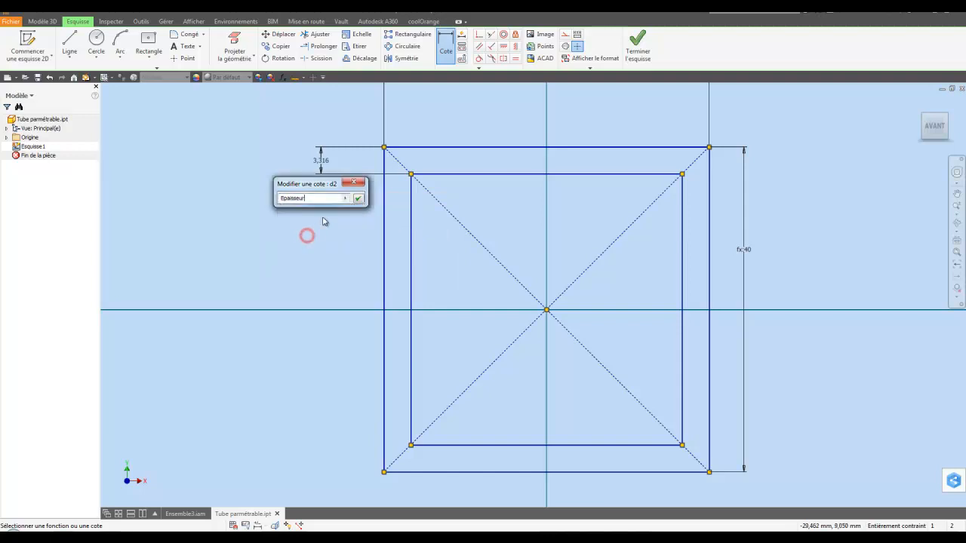
click(357, 198)
click(641, 50)
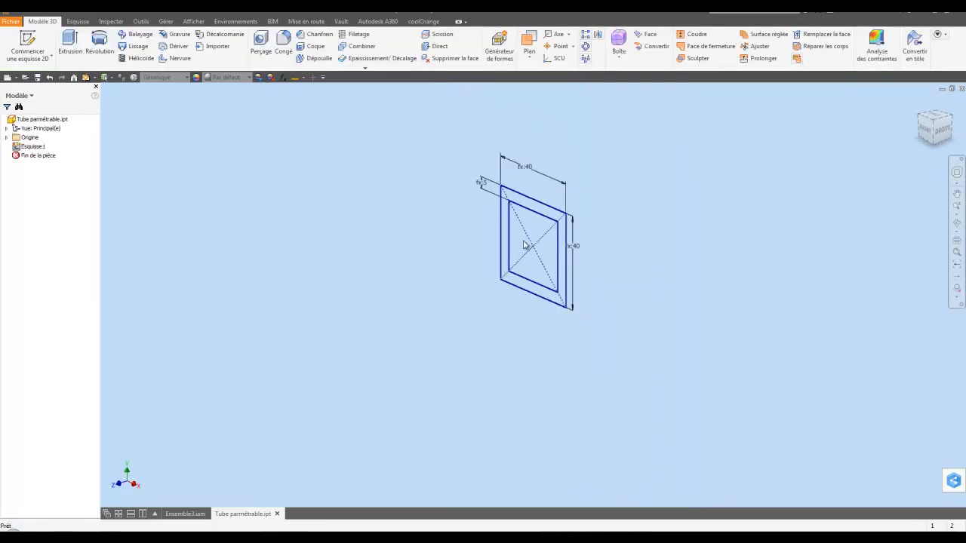
Extrude the profile between the inner and outer rectangles by a distance linked to the Longueur_Tube parameter
click(70, 42)
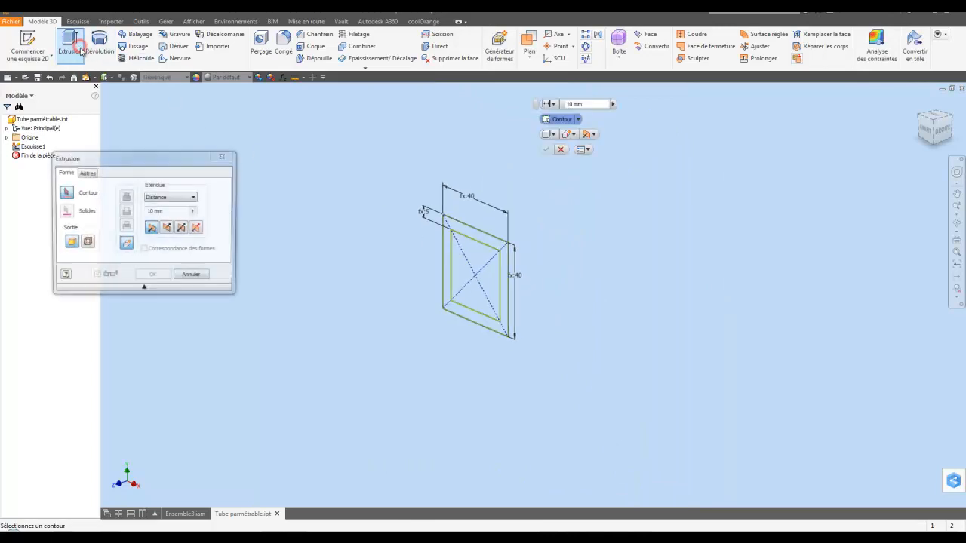
click(191, 211)
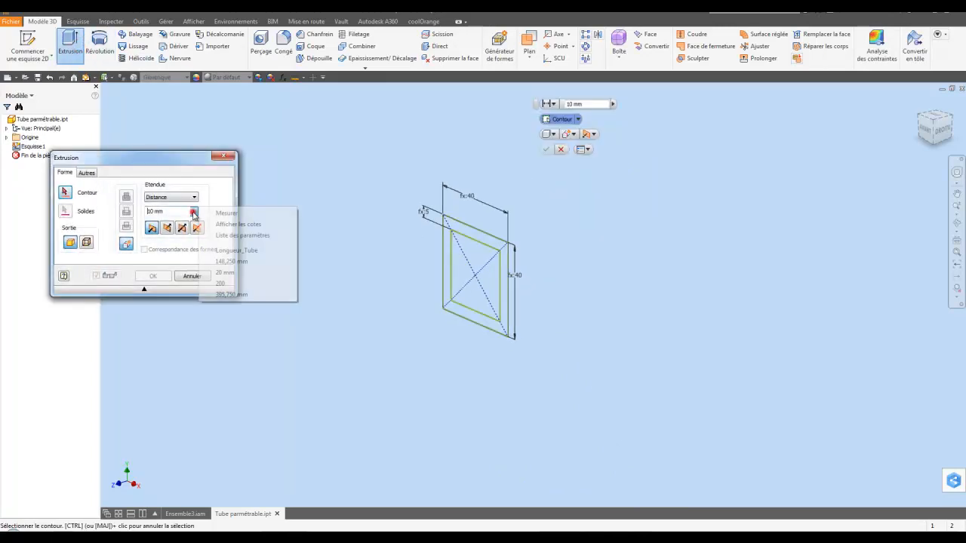
click(226, 234)
click(188, 271)
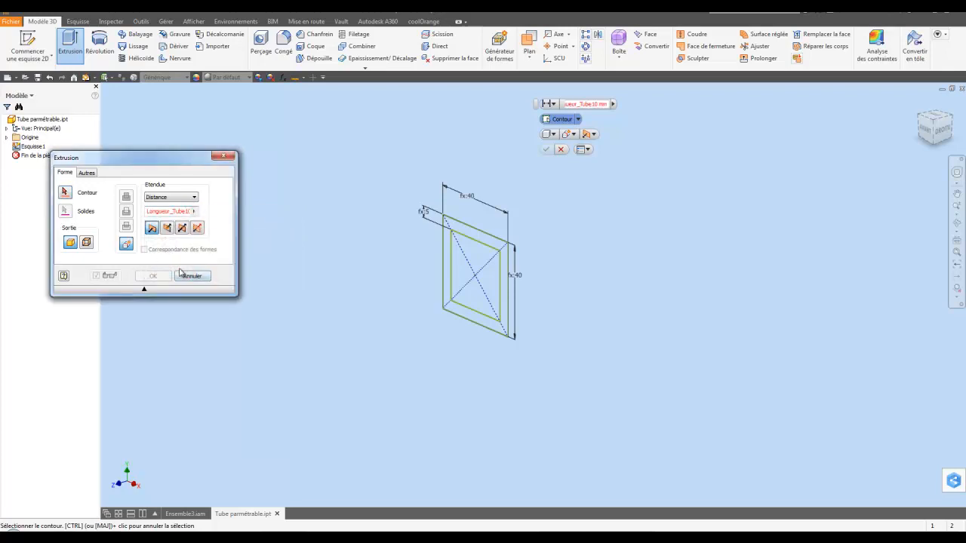
click(190, 212)
click(185, 211)
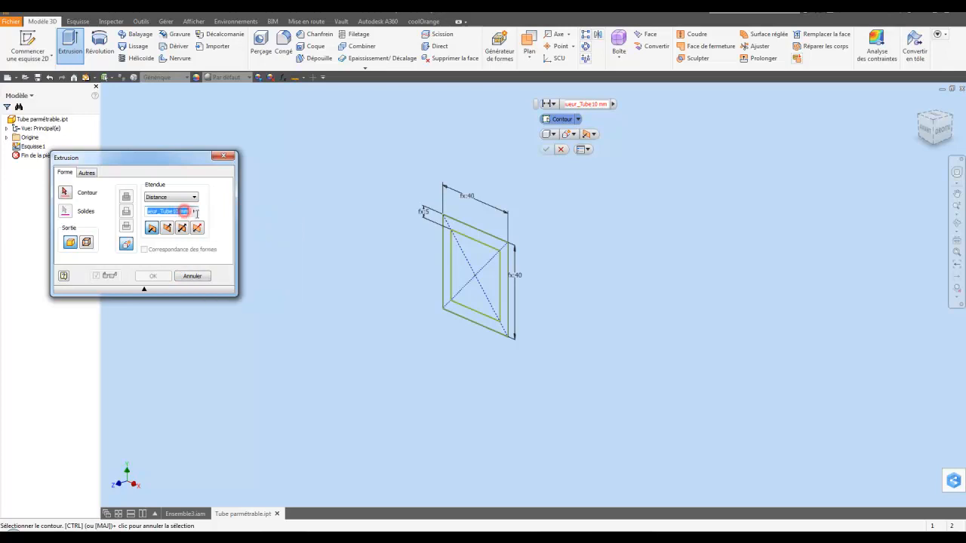
key(BackSpace)
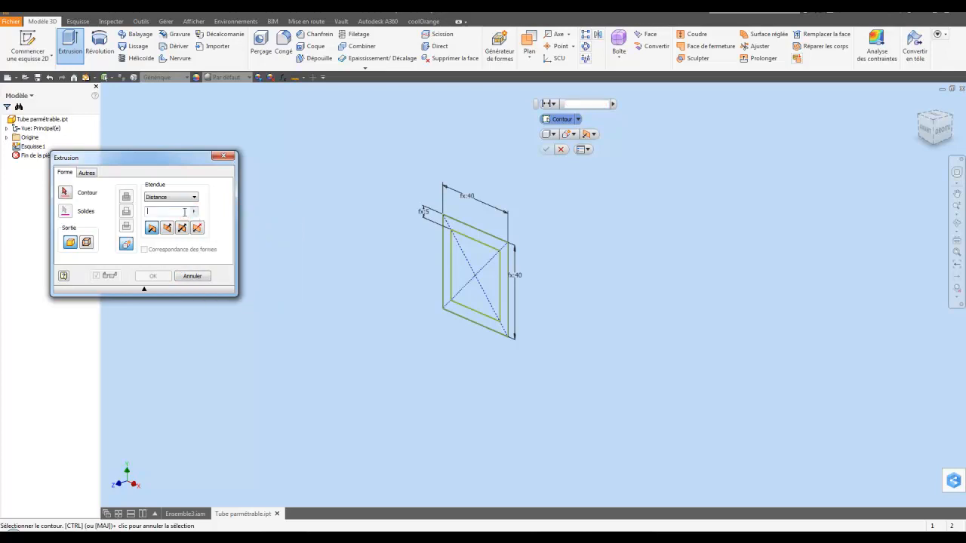
click(193, 212)
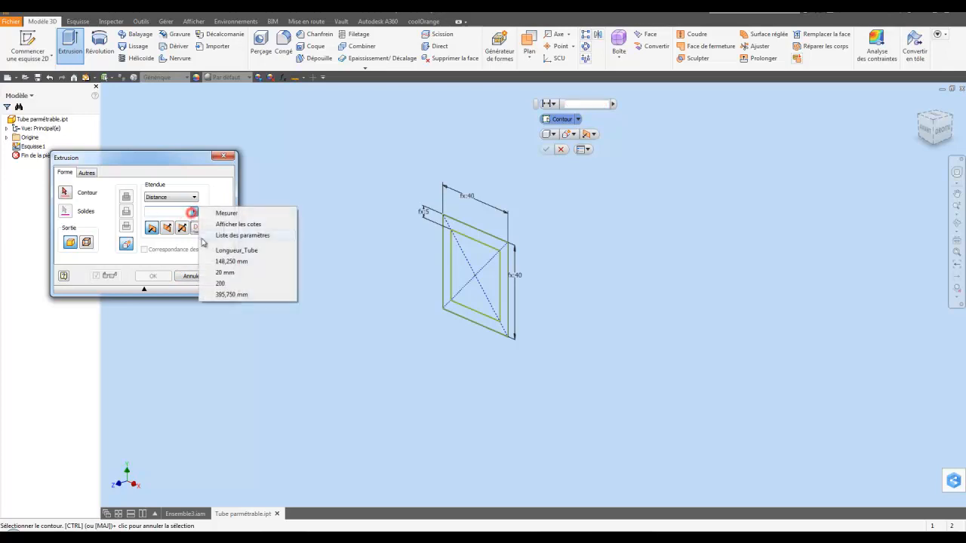
click(231, 236)
click(173, 270)
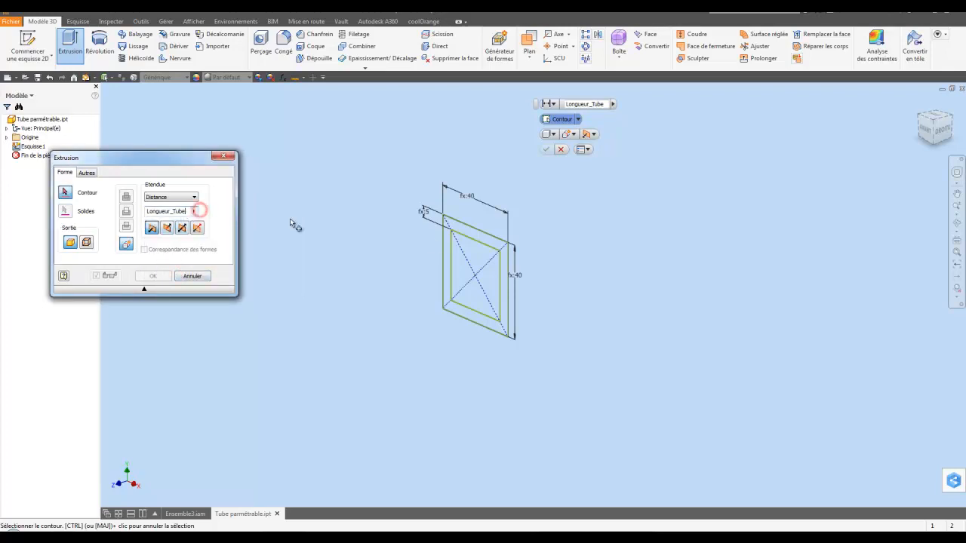
click(460, 229)
scroll(400, 232, down, 5)
middle_drag(388, 230, 521, 215)
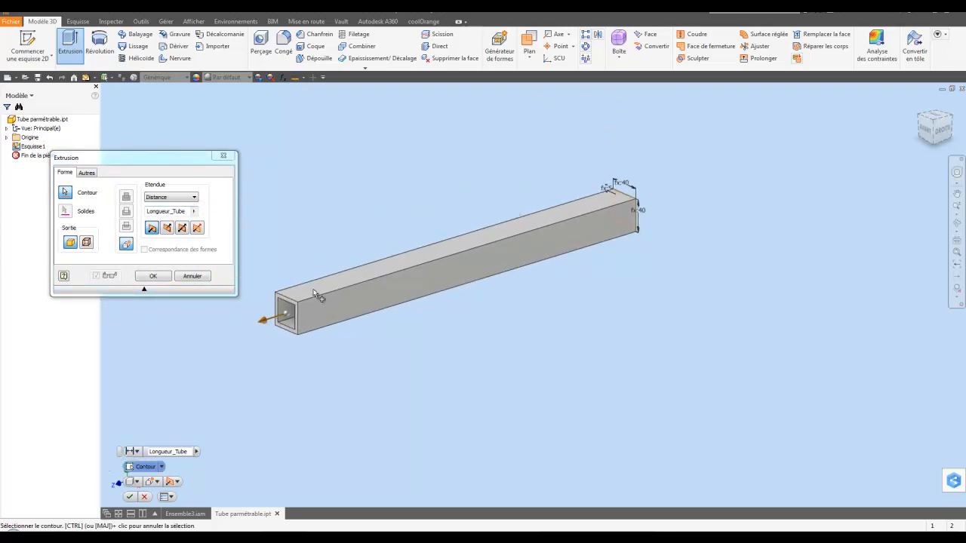
click(154, 275)
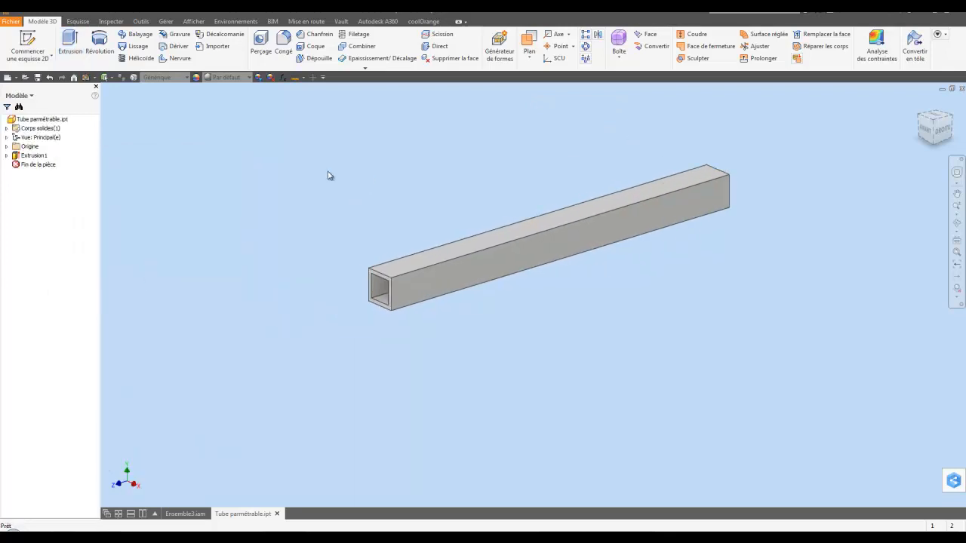
Try to fillet the tube's four outer long edges with the Congé_Ext parameter as radius, and undo that fillet
click(282, 40)
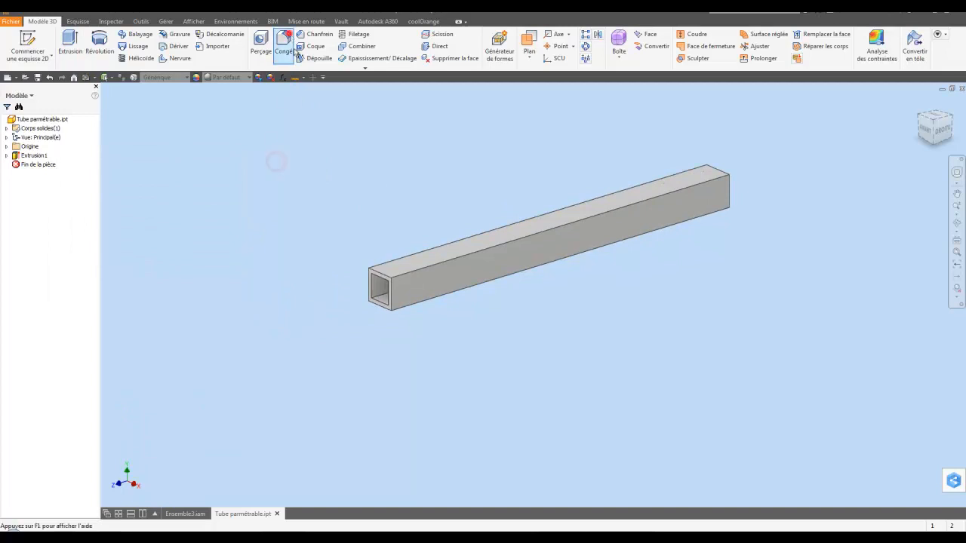
scroll(400, 233, up, 5)
click(458, 276)
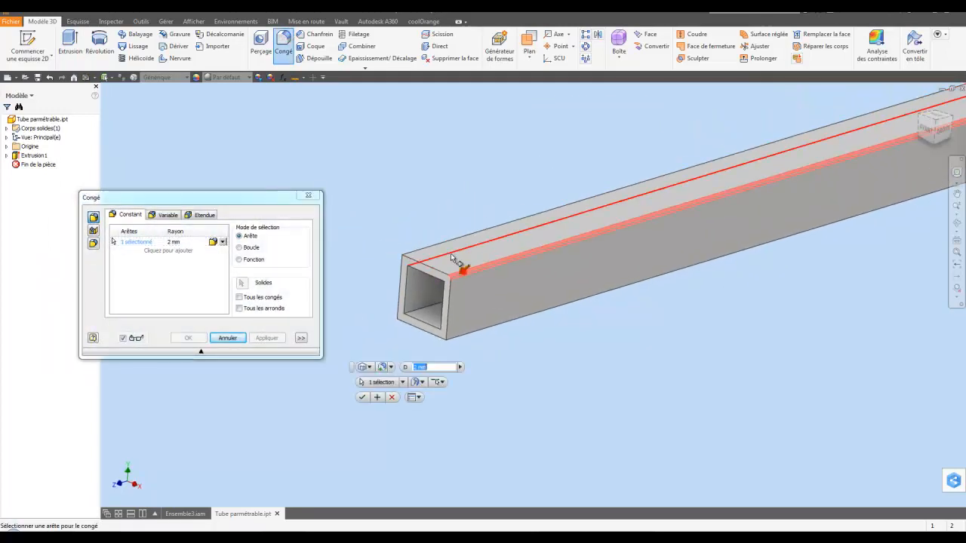
click(427, 251)
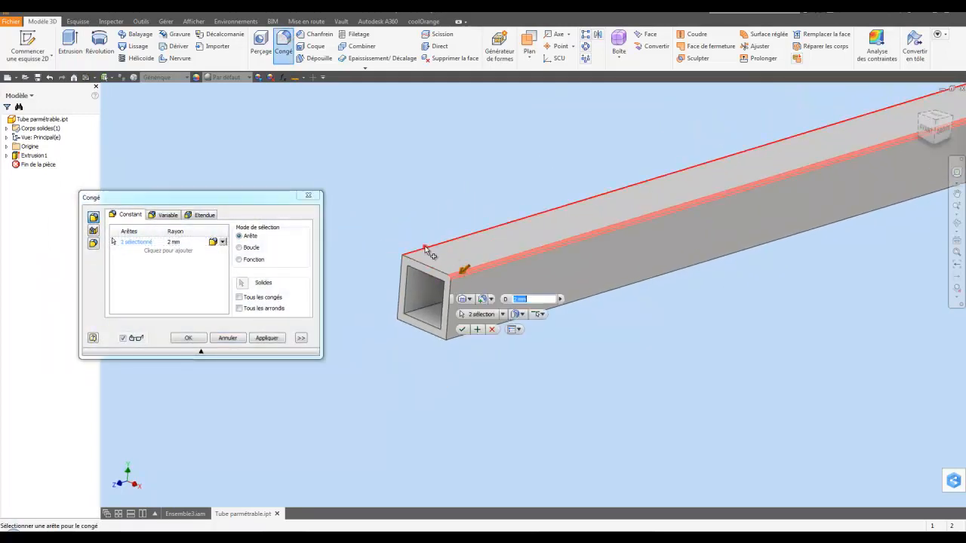
click(572, 302)
shift+middle_drag(572, 302, 463, 336)
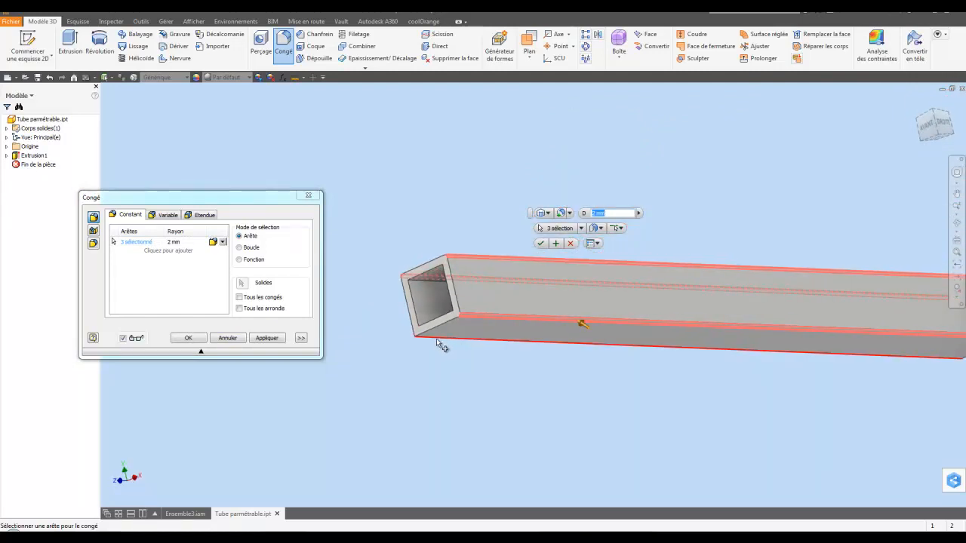
click(436, 338)
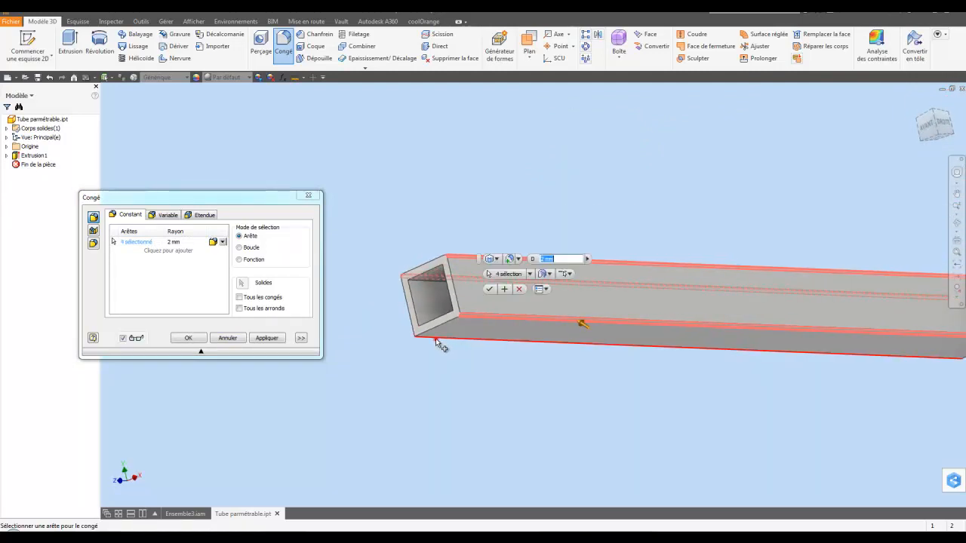
click(587, 259)
click(630, 284)
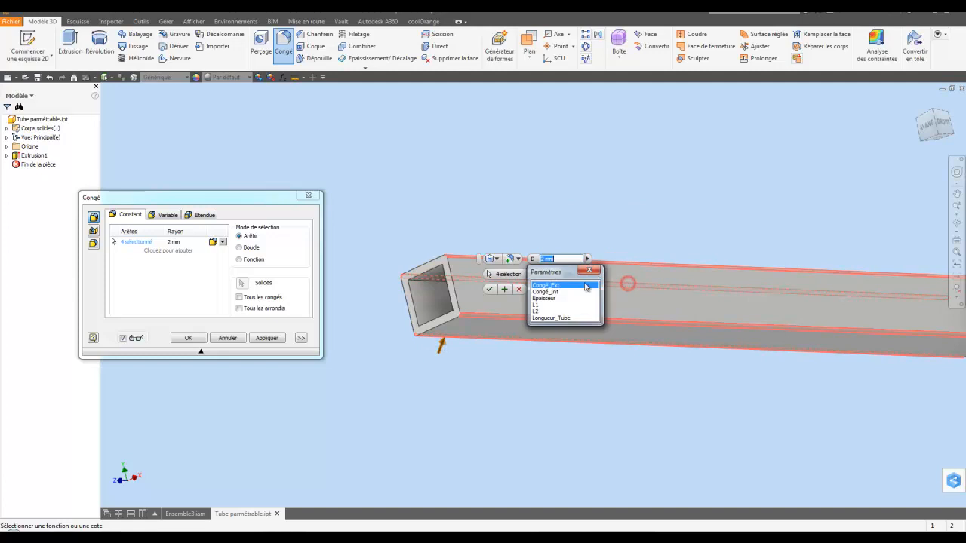
click(558, 285)
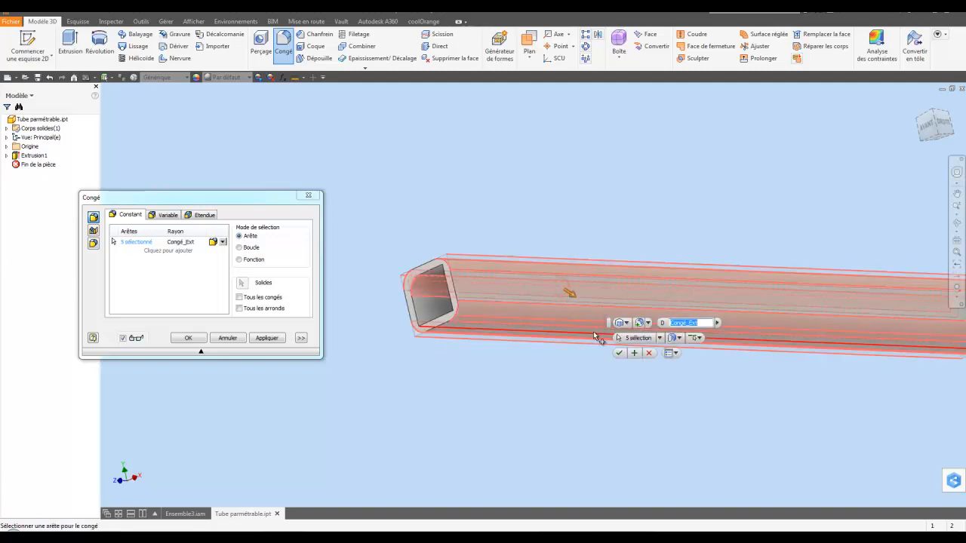
click(619, 354)
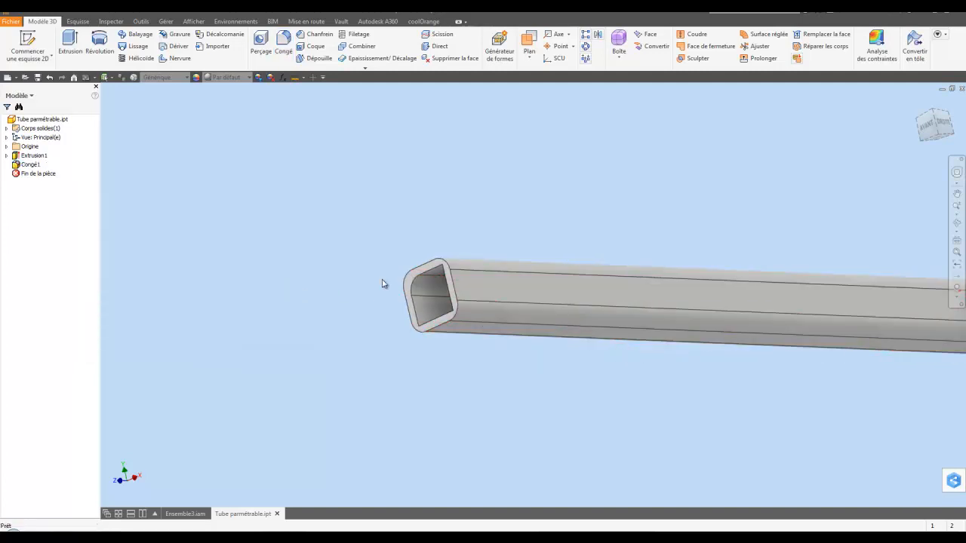
click(49, 78)
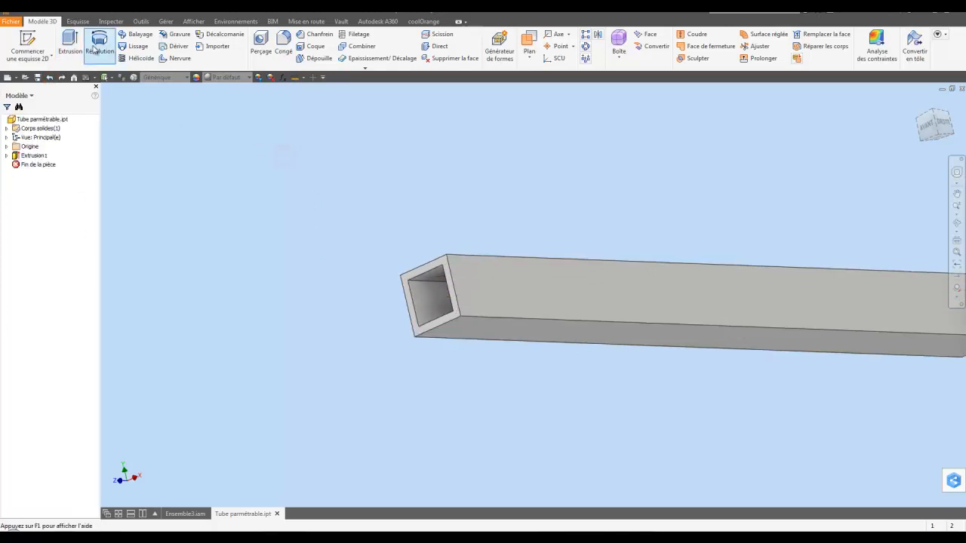
Fillet the tube's four outer long edges with the Congé_Ext parameter as radius
click(283, 39)
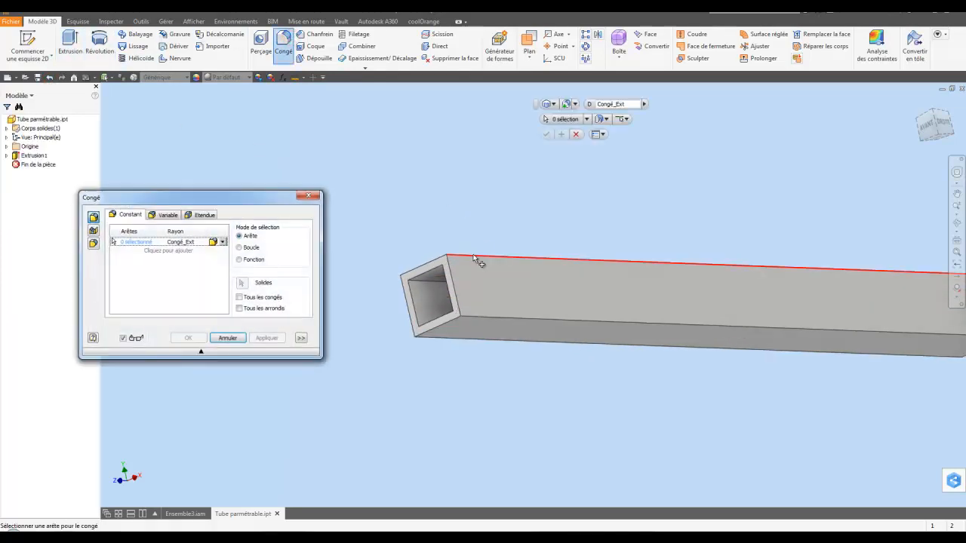
click(479, 259)
click(498, 321)
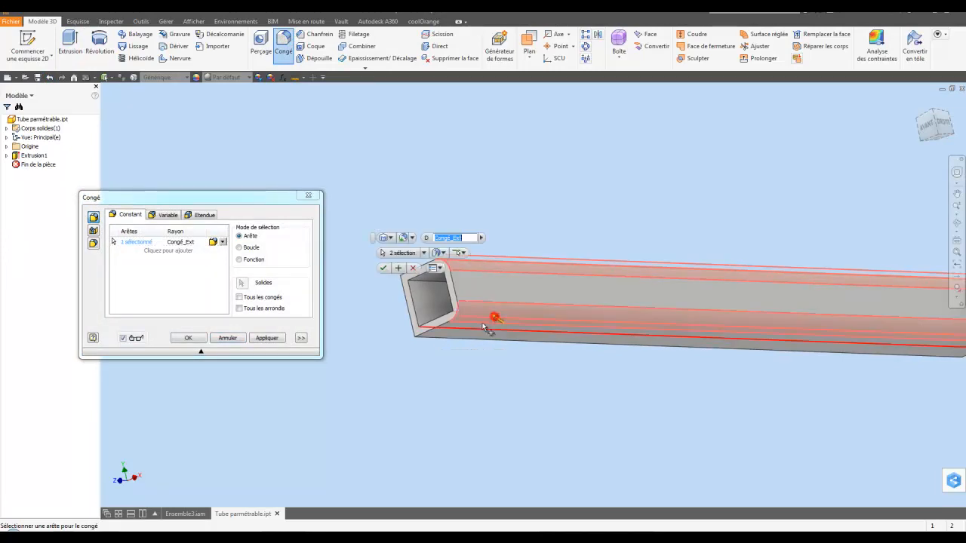
click(425, 338)
shift+middle_drag(344, 325, 445, 280)
click(444, 277)
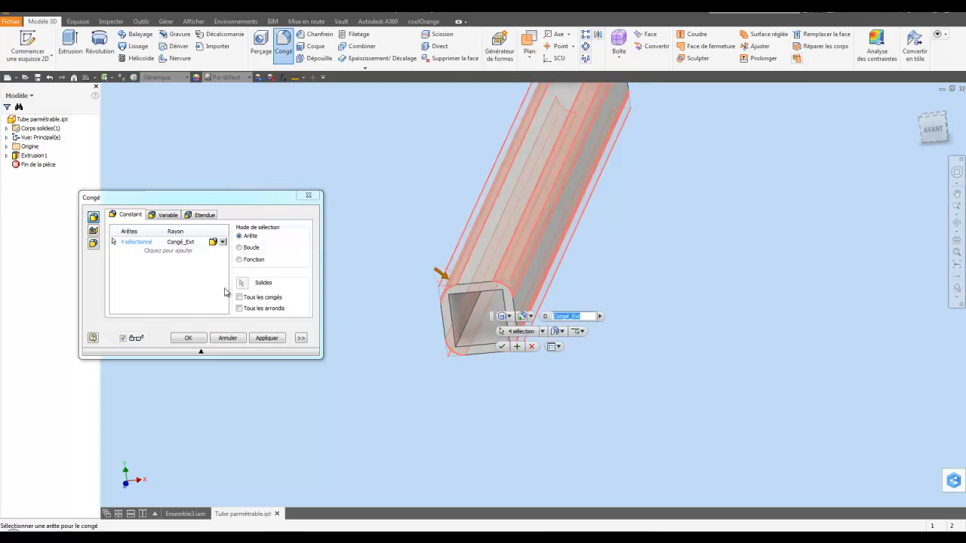
click(501, 346)
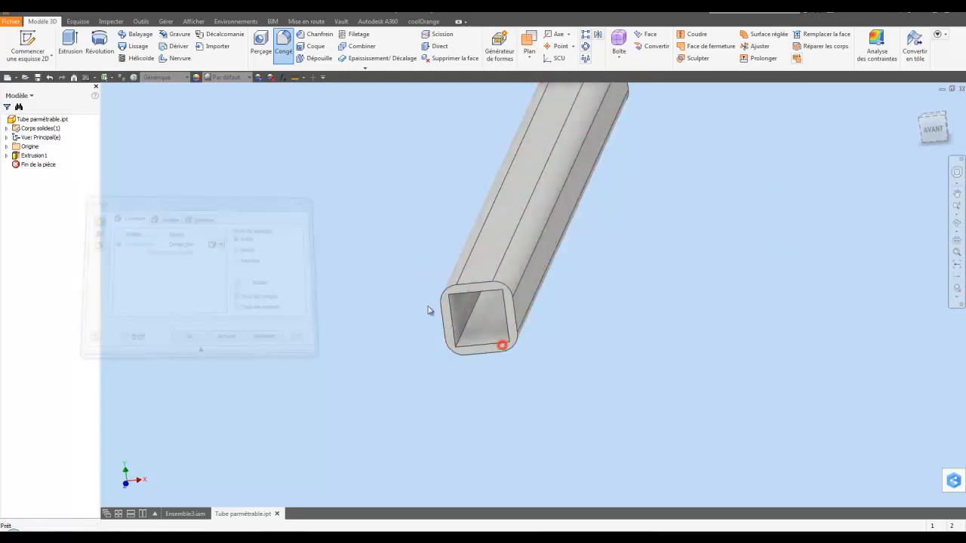
Fillet the tube's four inner long edges with the Congé_Int parameter as radius
click(283, 44)
click(466, 329)
mouse_move(465, 329)
shift+middle_down()
mouse_move(473, 283)
mouse_move(487, 277)
mouse_move(472, 334)
shift+middle_up()
click(487, 277)
click(487, 277)
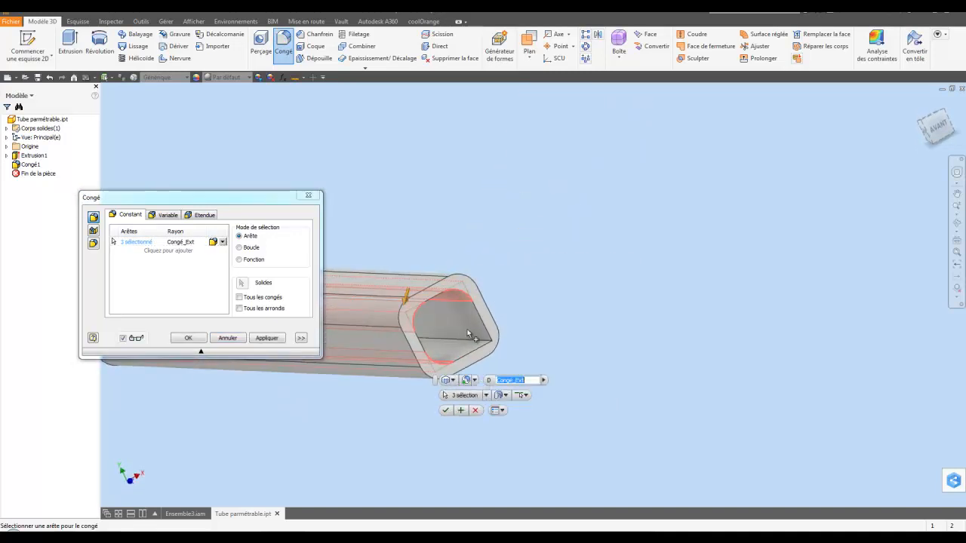
click(466, 341)
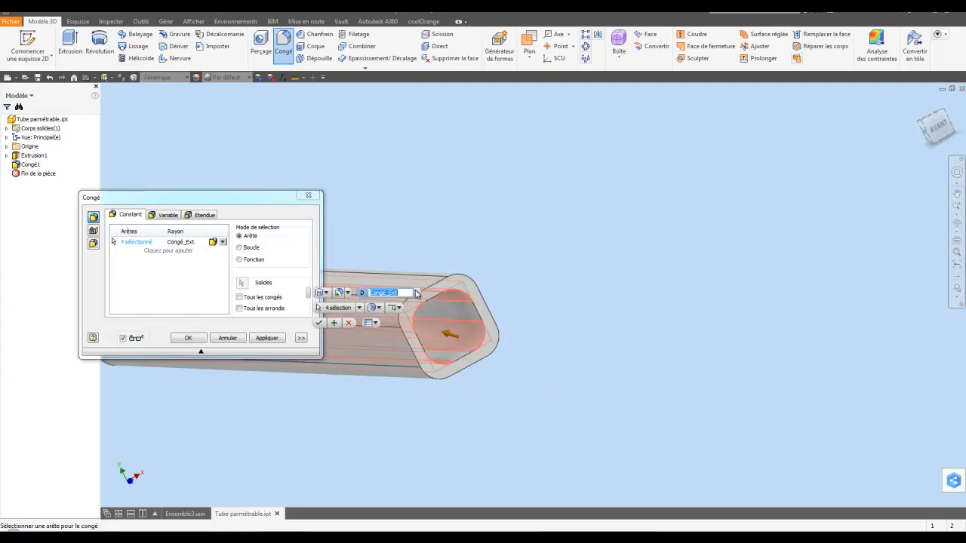
click(416, 292)
click(447, 316)
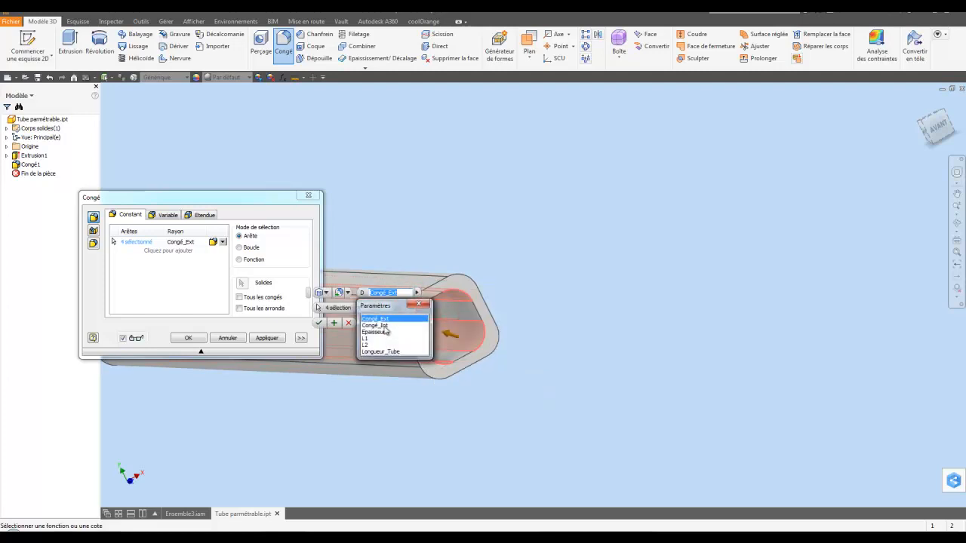
click(388, 333)
click(319, 322)
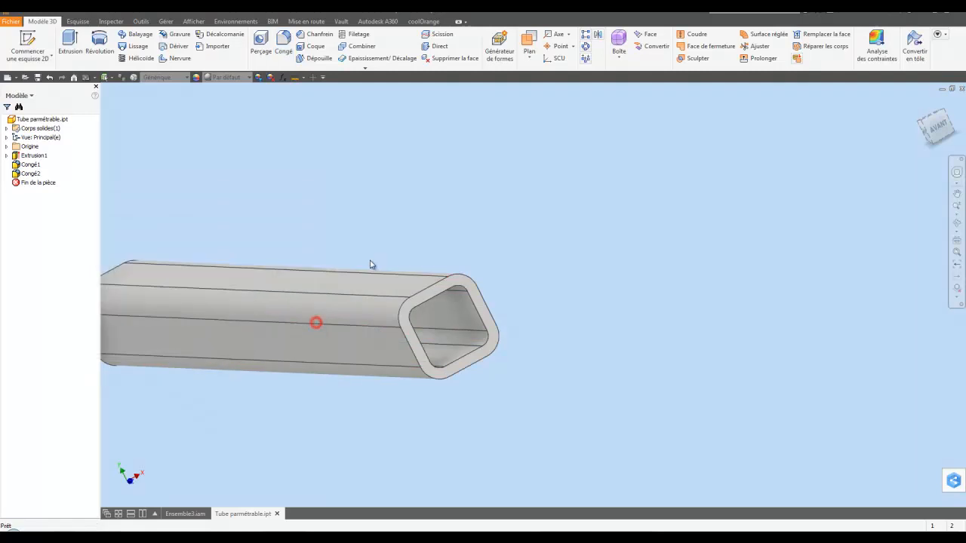
Show the iLogic browser and keep it docked beneath the model browser
shift+middle_drag(449, 286, 422, 222)
shift+middle_drag(475, 181, 344, 237)
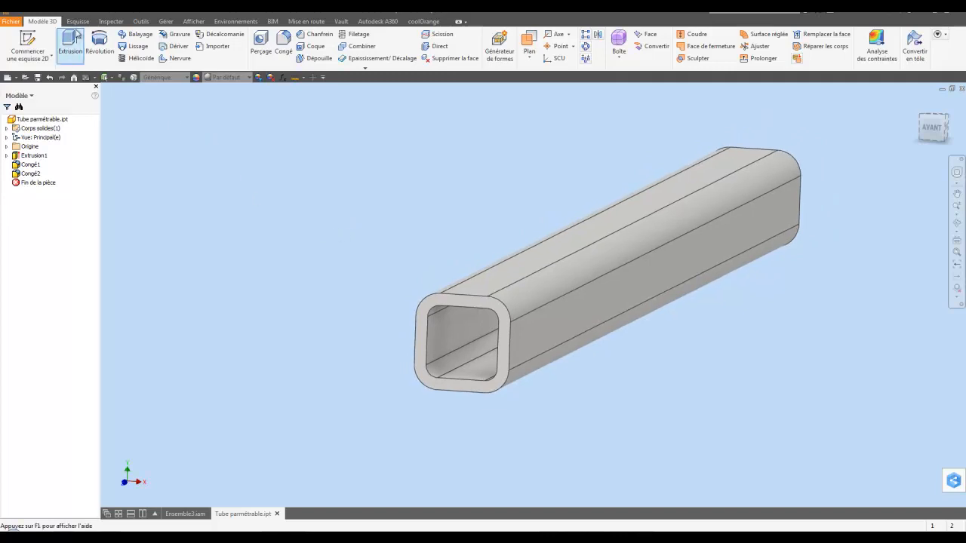
click(166, 22)
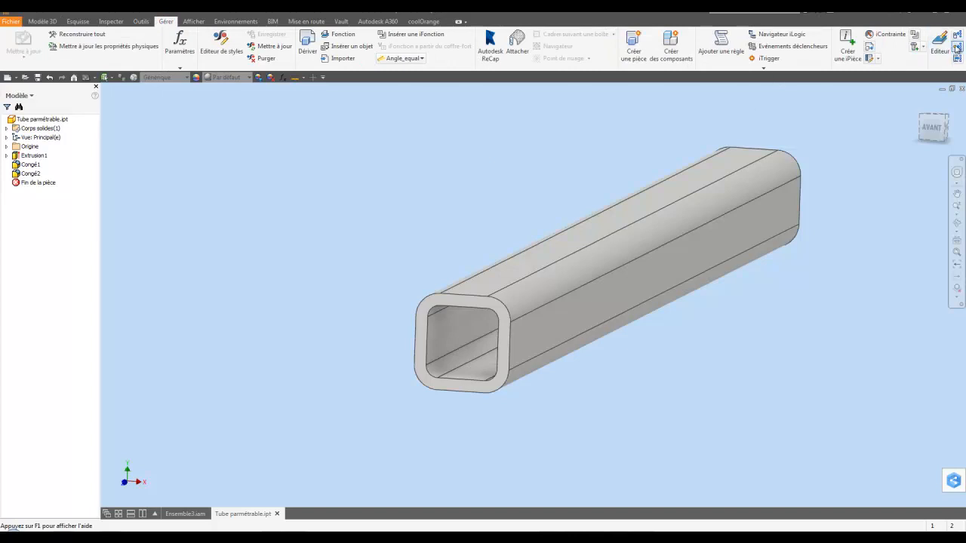
middle_drag(590, 130, 496, 143)
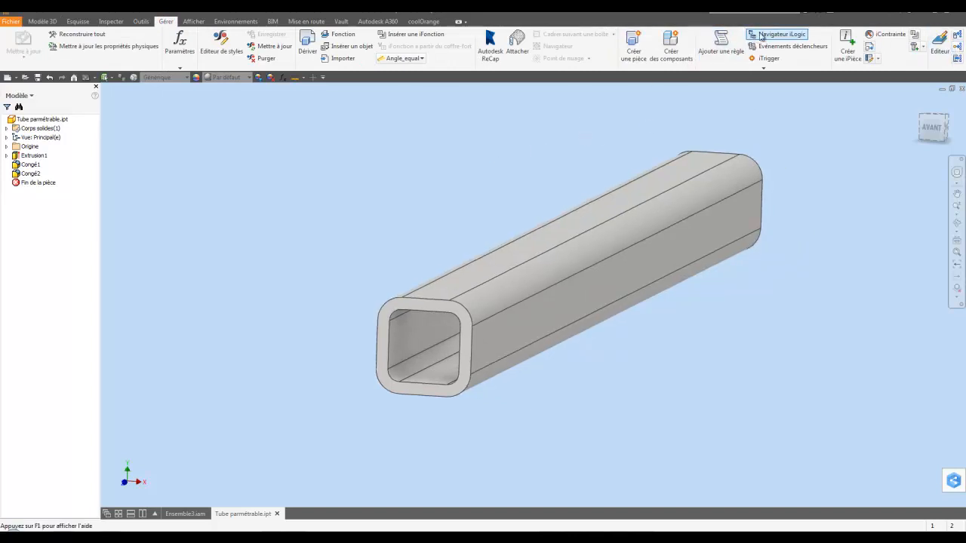
click(764, 35)
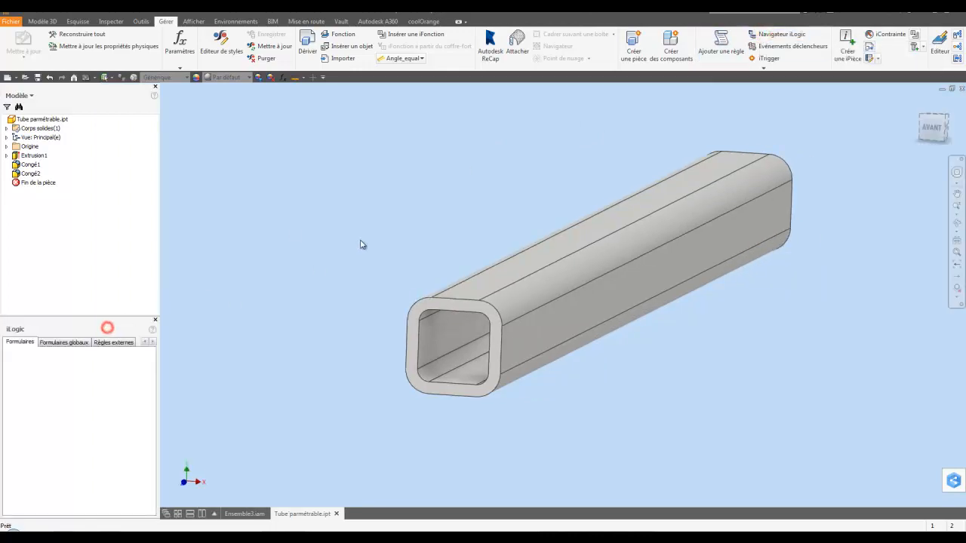
drag(100, 320, 100, 326)
click(115, 325)
click(84, 316)
click(74, 325)
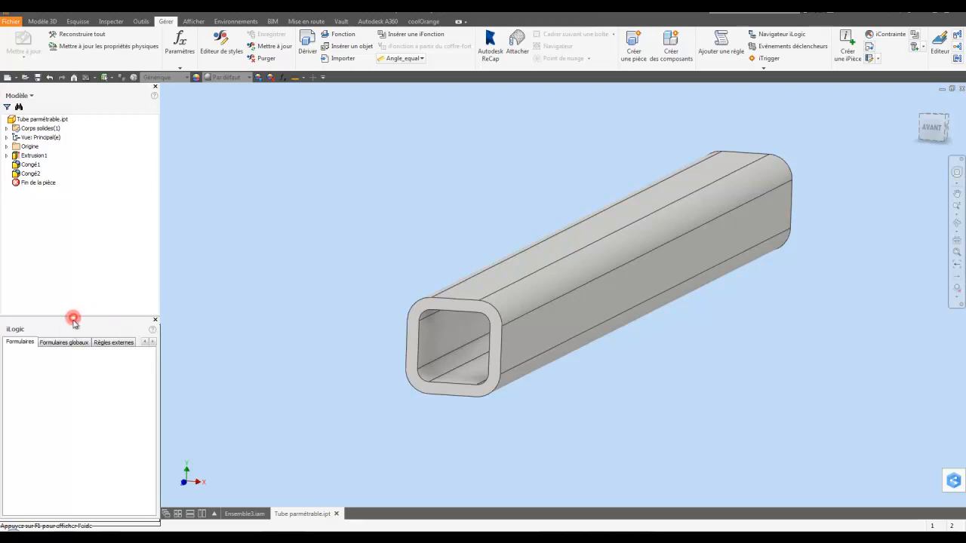
double_click(73, 320)
drag(239, 176, 53, 330)
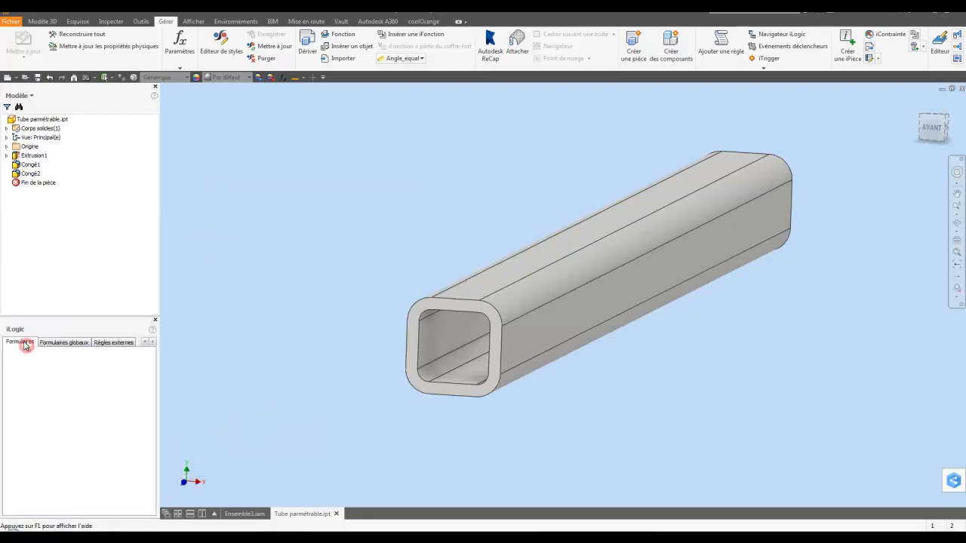
Add an iLogic form to the part containing the L1, L2, Congé_Ext, Congé_Int, Epaisseur and Longueur_Tube parameters
right_click(49, 390)
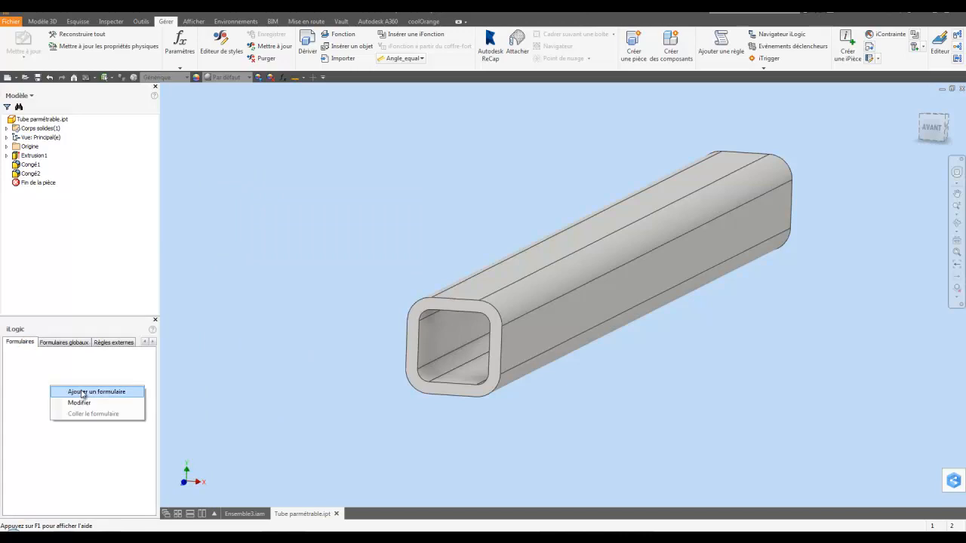
click(75, 390)
drag(375, 112, 346, 107)
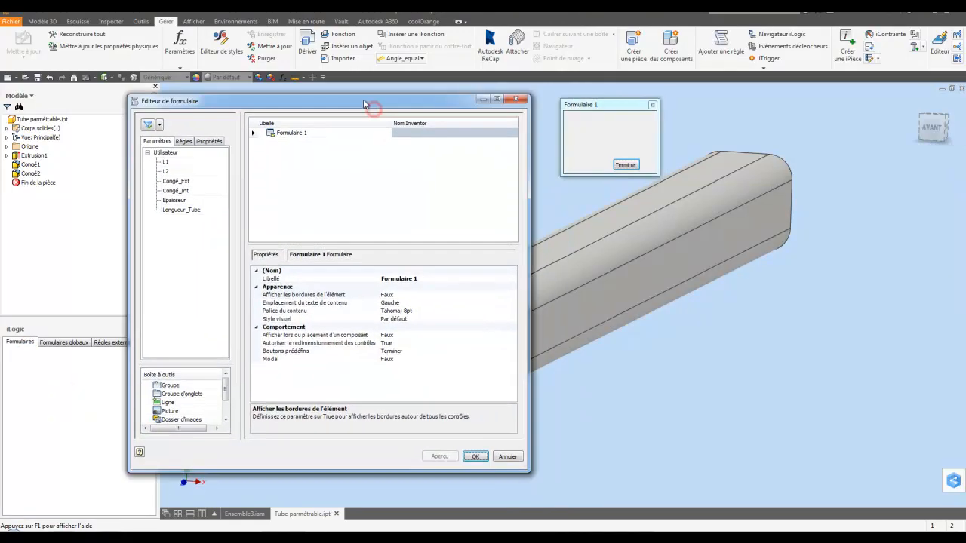
drag(581, 105, 566, 108)
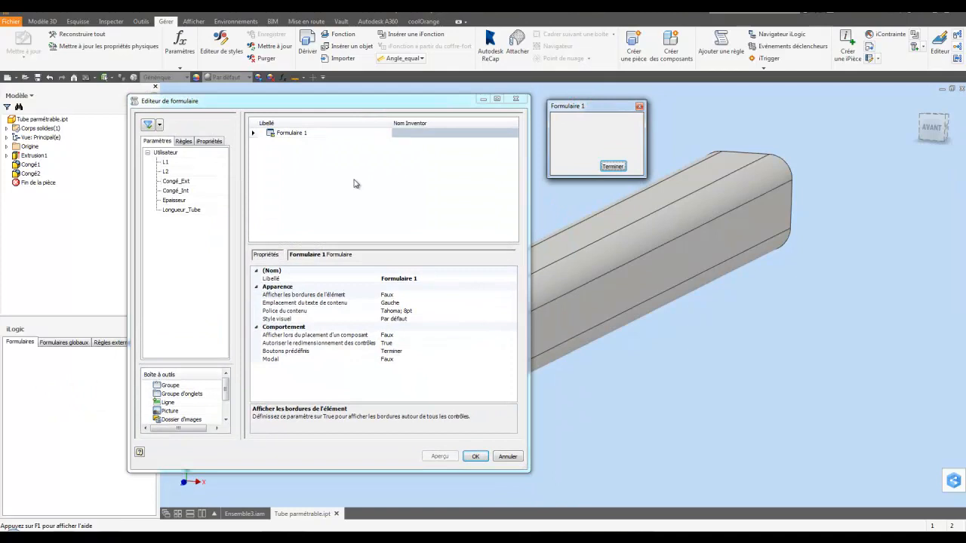
click(172, 162)
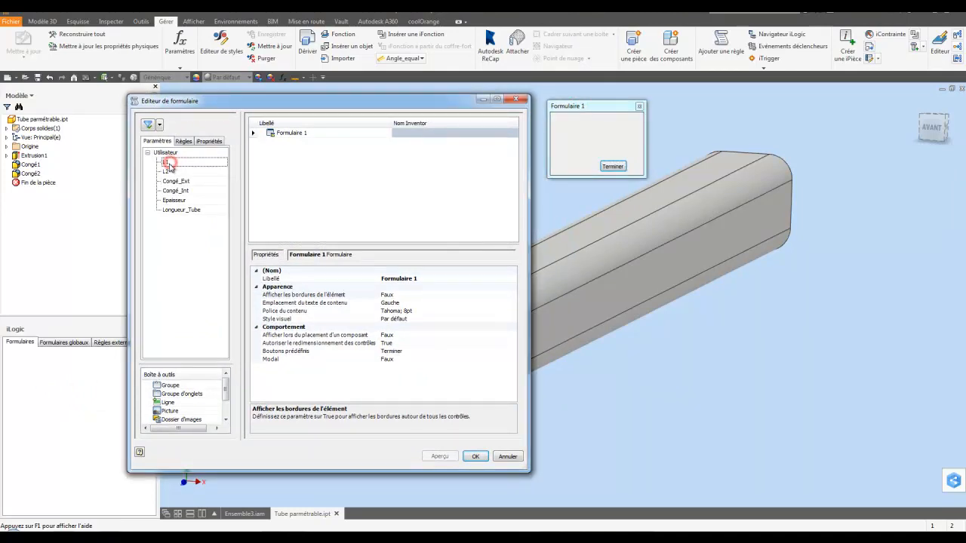
shift+click(188, 210)
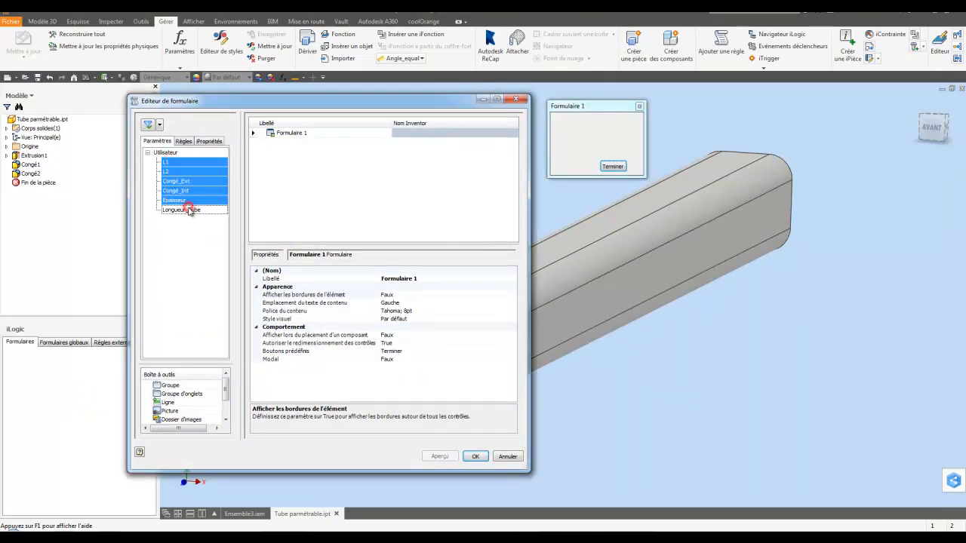
drag(202, 167, 296, 138)
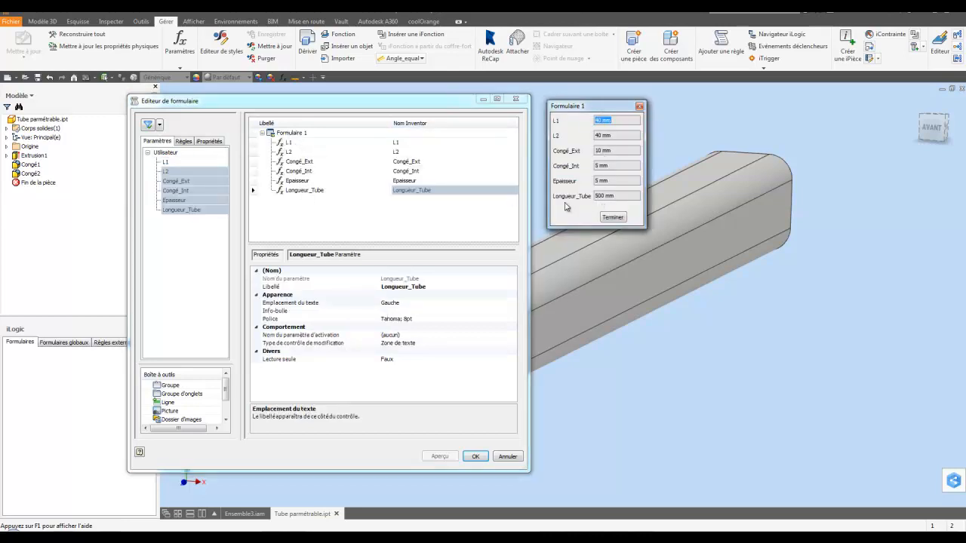
click(348, 208)
Add a picture element below the form's parameters, assign it the image téléchargement.jpg and save the form
drag(224, 396, 224, 400)
click(172, 403)
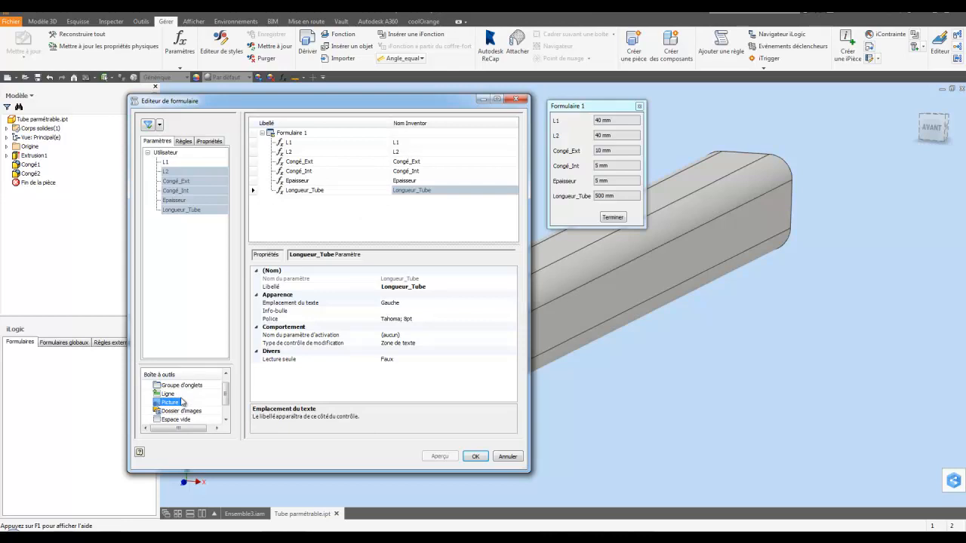
drag(179, 402, 306, 135)
click(301, 202)
click(402, 201)
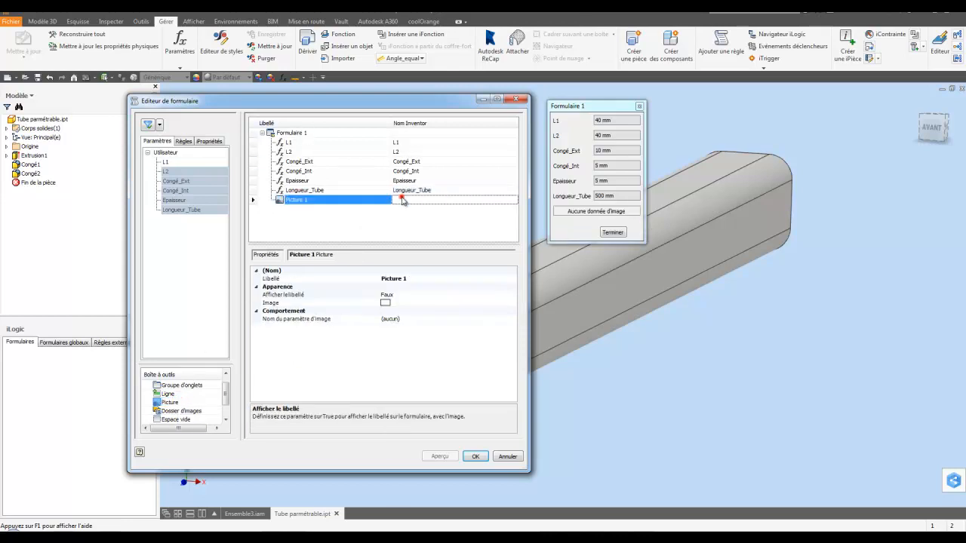
click(364, 305)
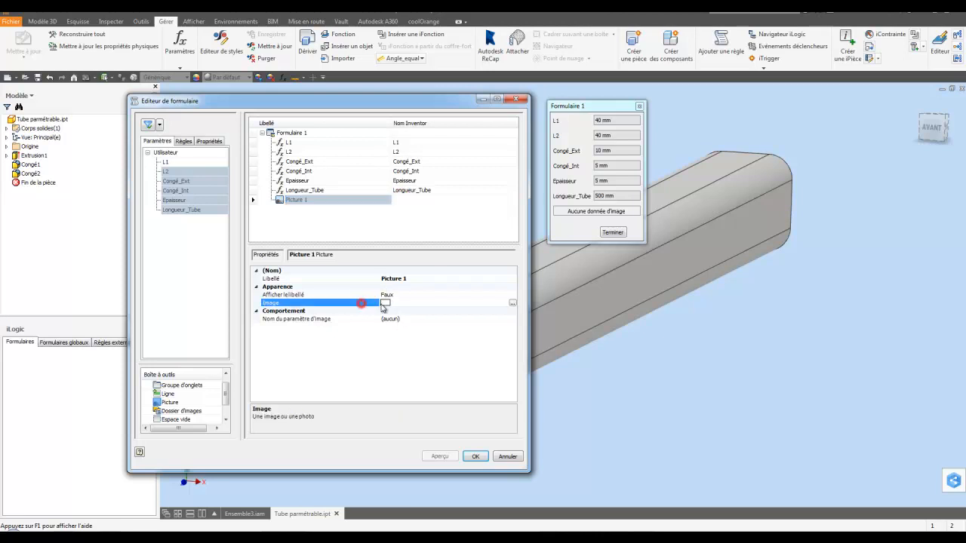
click(512, 303)
scroll(620, 446, down, 10)
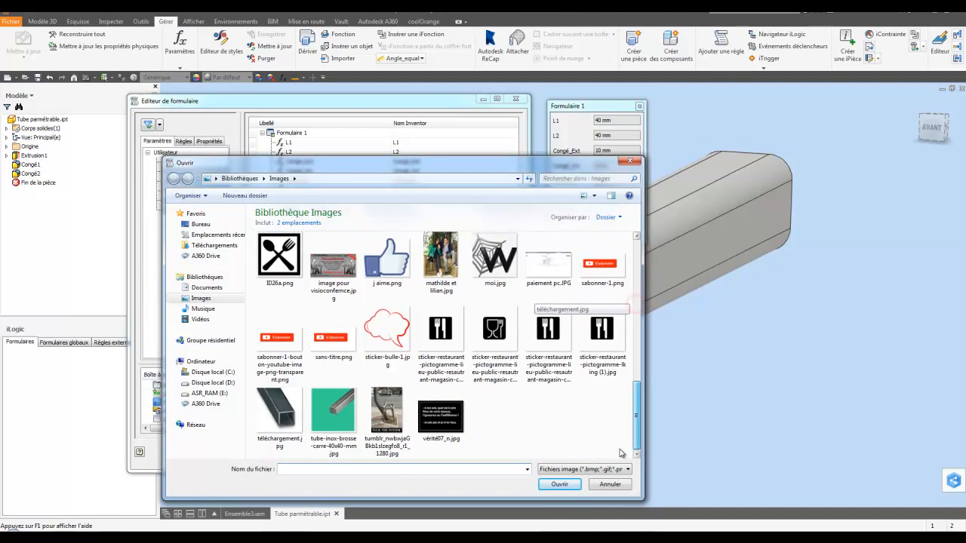
double_click(279, 413)
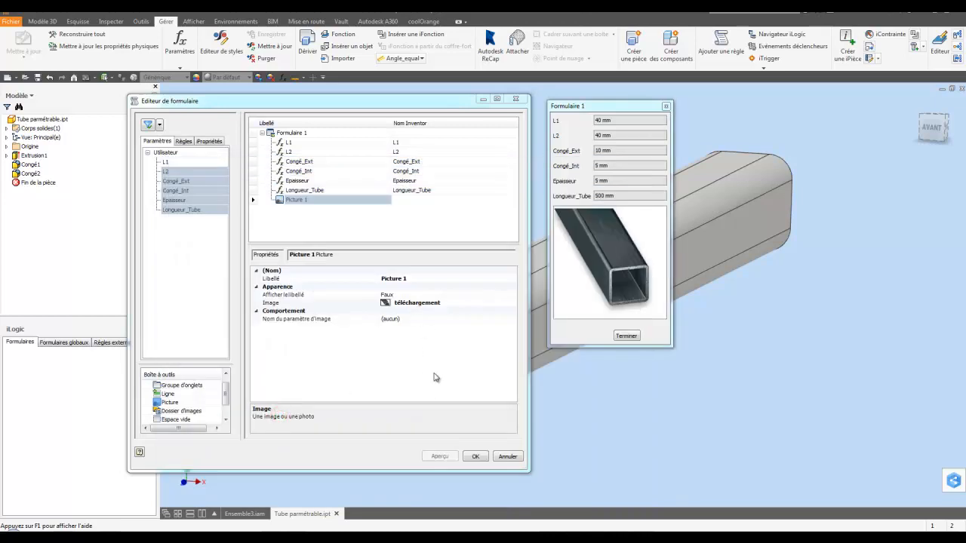
click(475, 458)
click(252, 340)
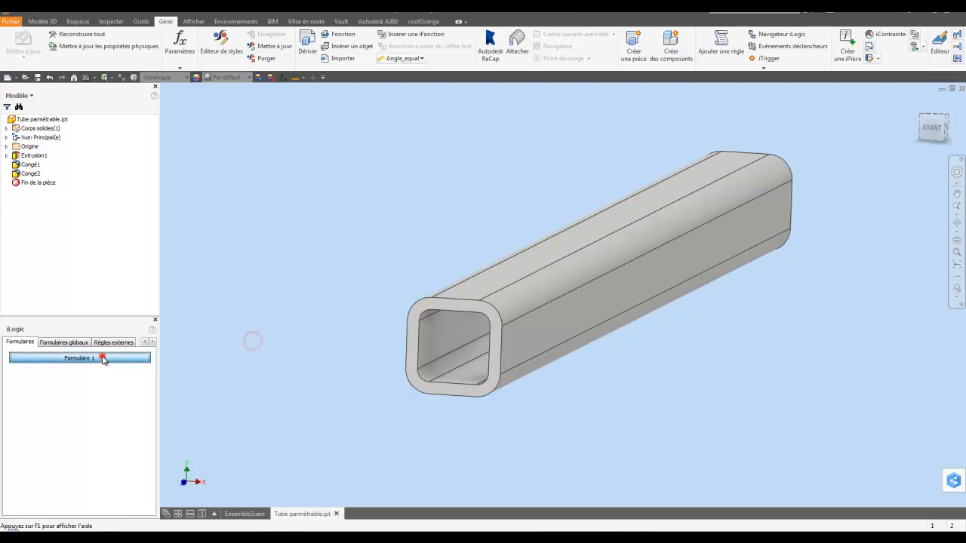
Use Formulaire 1 to set L1 to 100 mm, Epaisseur to 2 mm and Longueur_Tube to 200 mm
click(103, 359)
drag(447, 151, 251, 129)
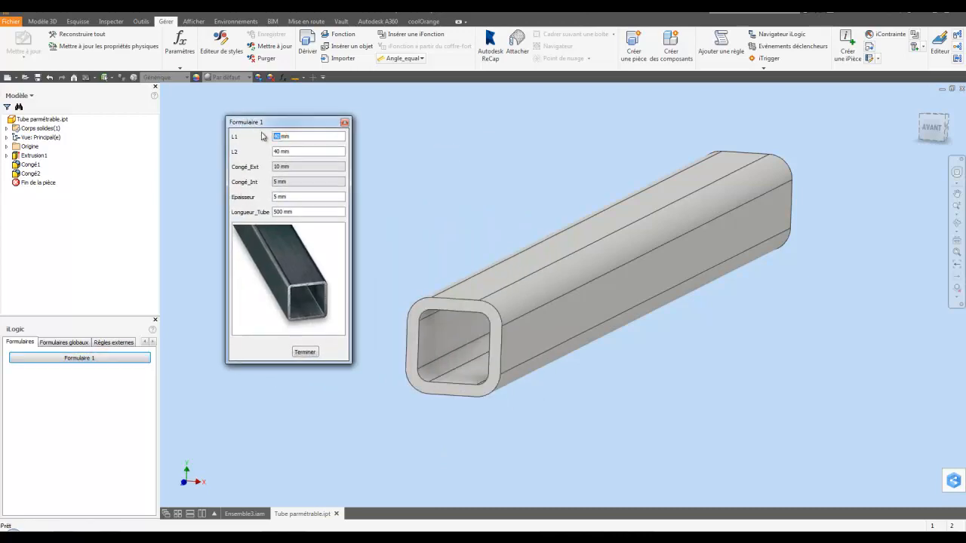
click(275, 196)
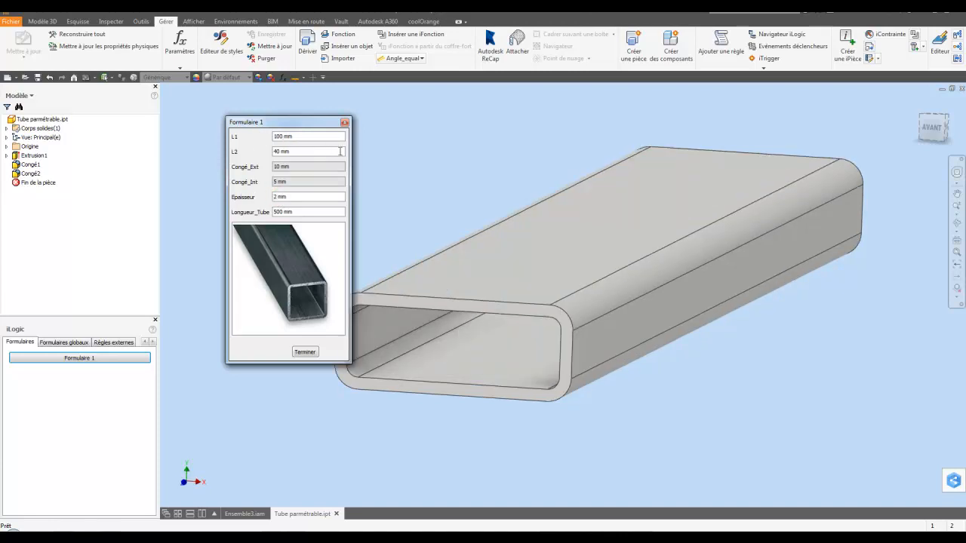
double_click(282, 212)
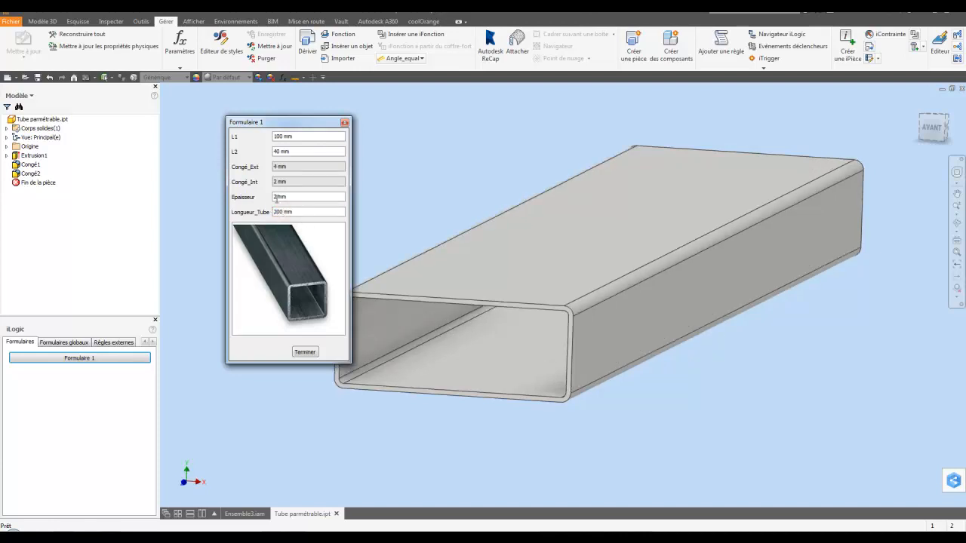
click(298, 352)
click(332, 262)
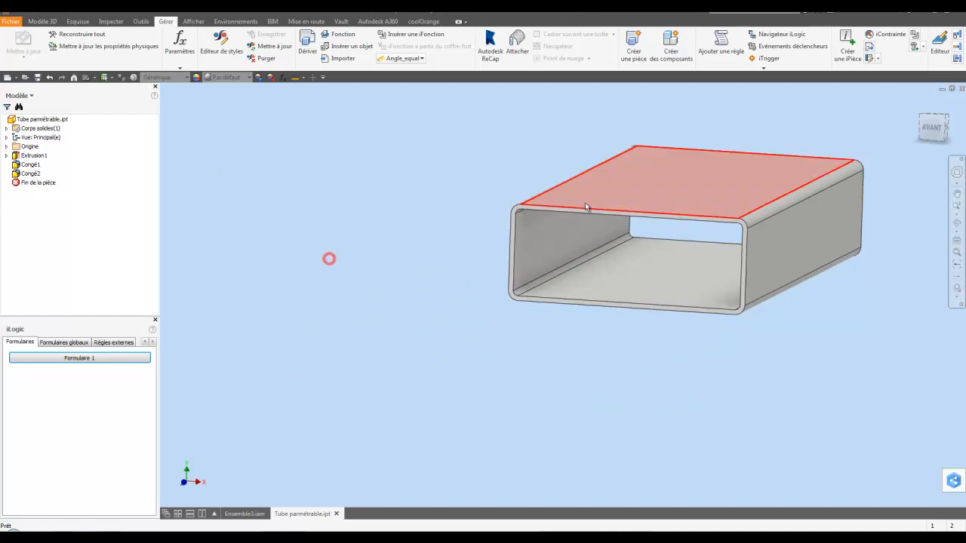
Start publishing the part to the Content Center, with Pièces paramétrable as target library and Français as language
shift+middle_drag(633, 239, 753, 254)
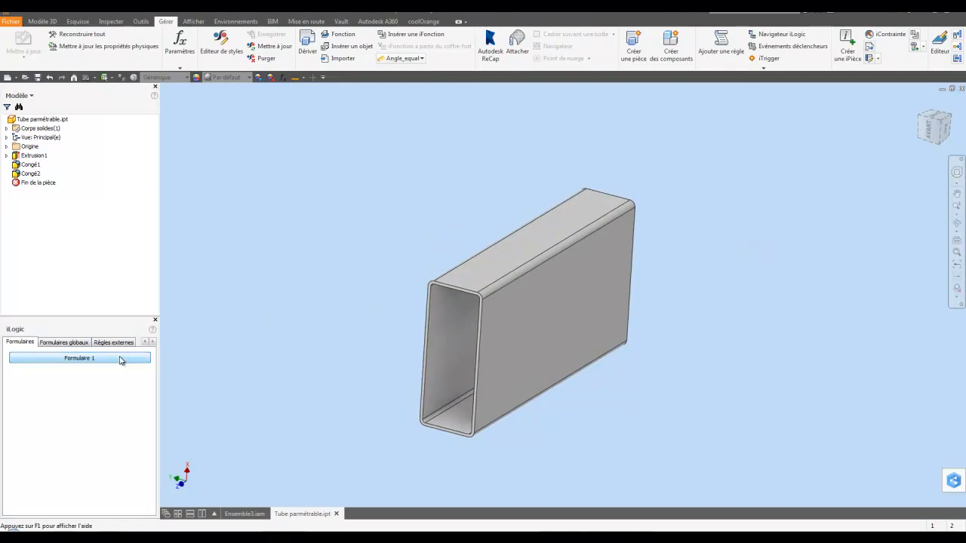
click(341, 219)
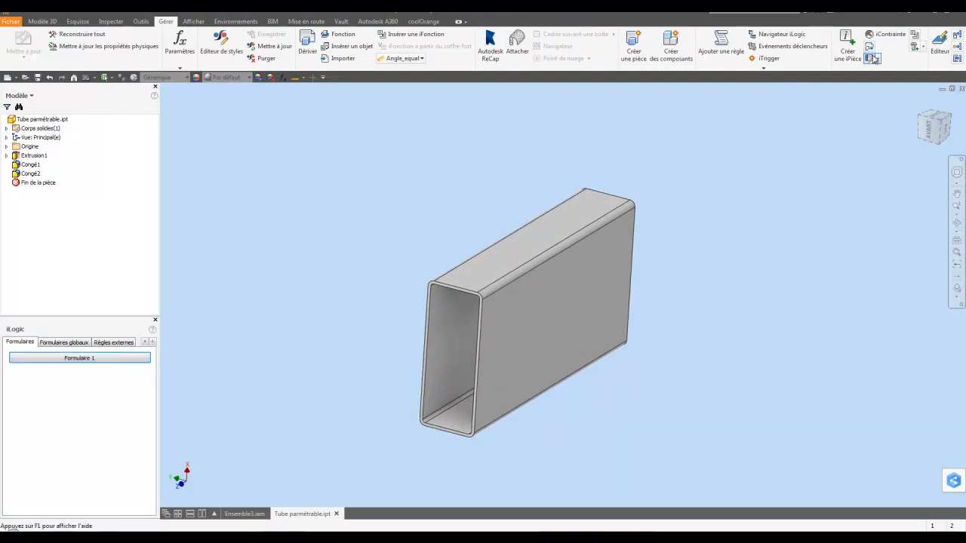
click(956, 47)
drag(500, 169, 360, 135)
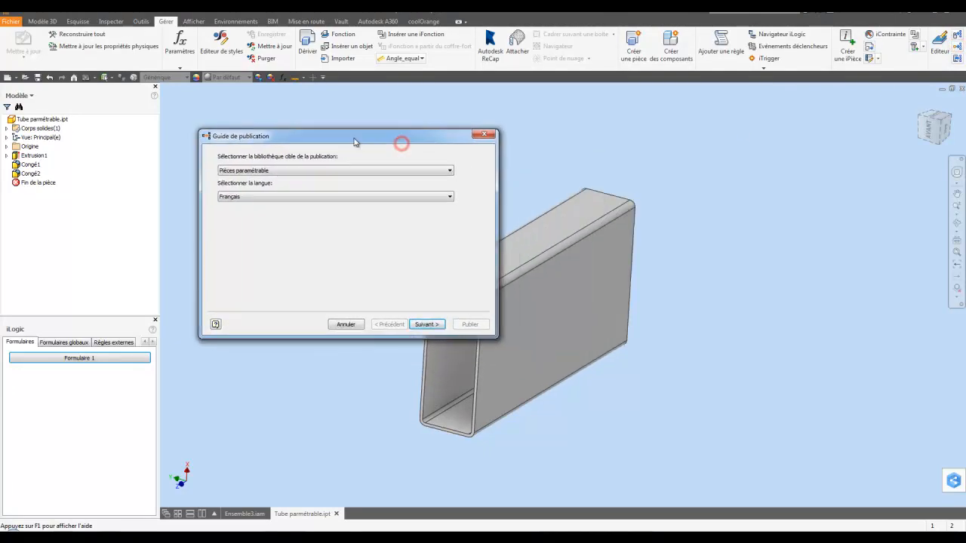
click(255, 172)
click(256, 177)
click(420, 326)
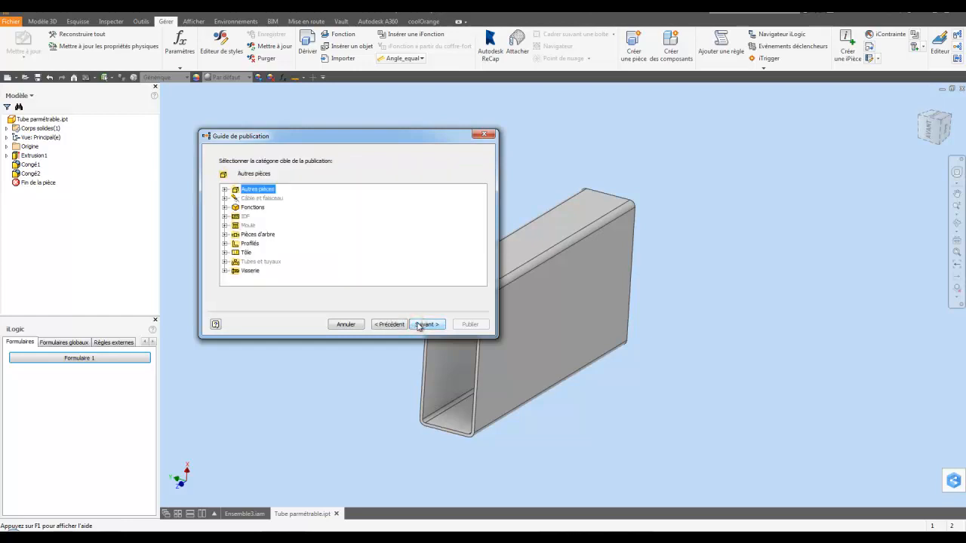
Choose the Tubes carrés/rectangulaires category under Profilés as the publication target category
click(243, 244)
click(224, 243)
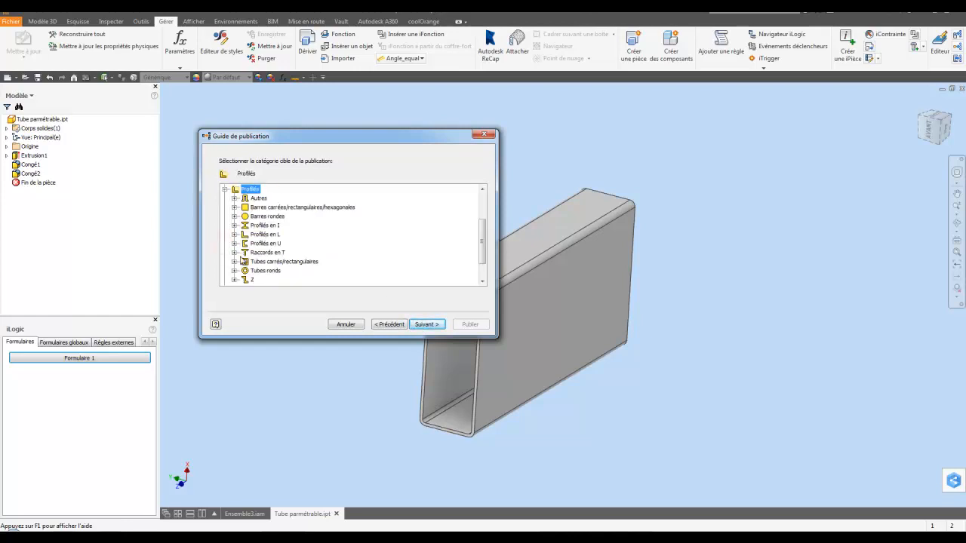
click(257, 261)
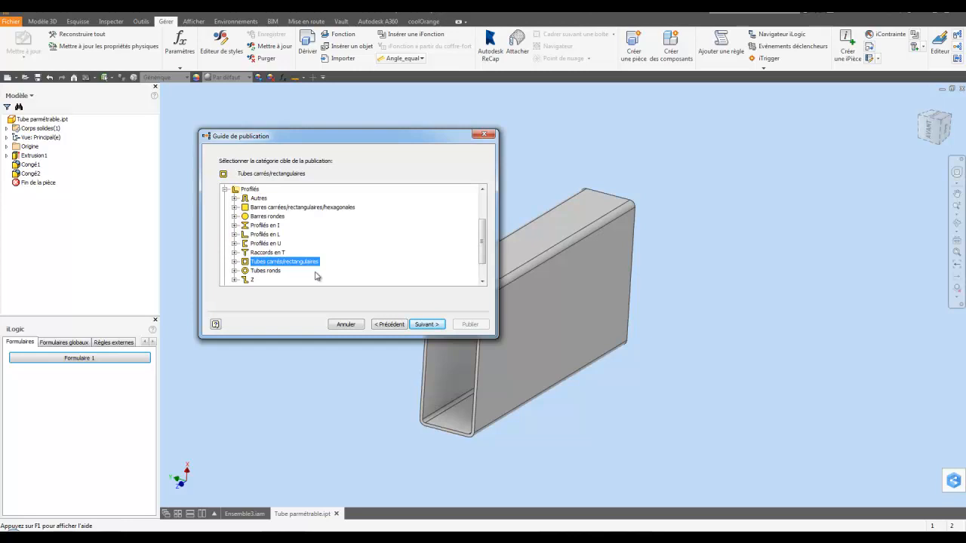
click(415, 325)
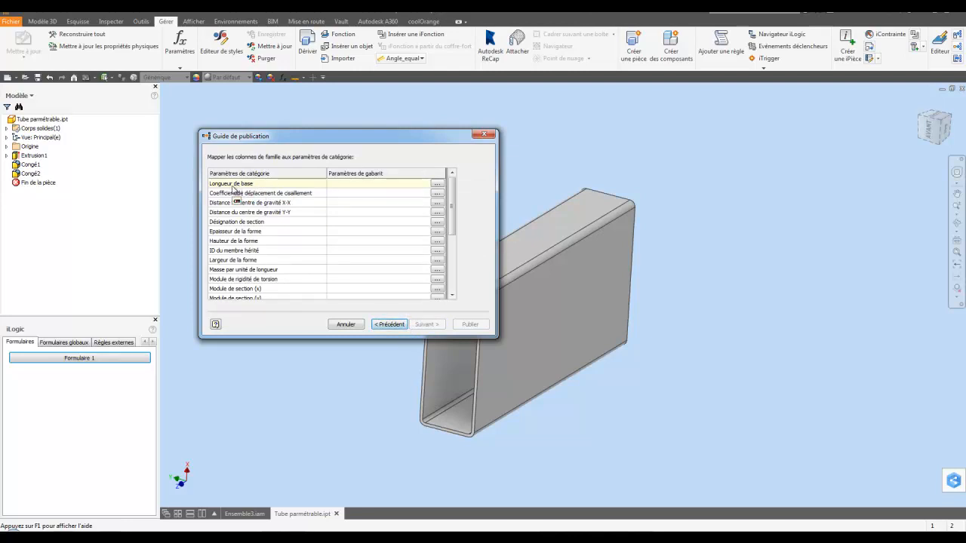
Map the category parameter Longueur de base to the user parameter Longueur_Tube and continue to the identifier column settings
click(437, 186)
click(280, 178)
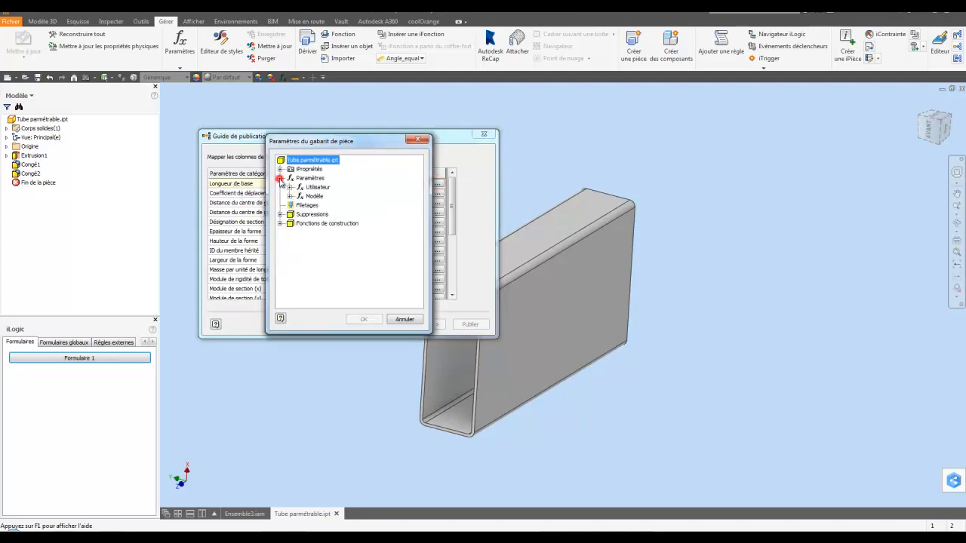
click(290, 187)
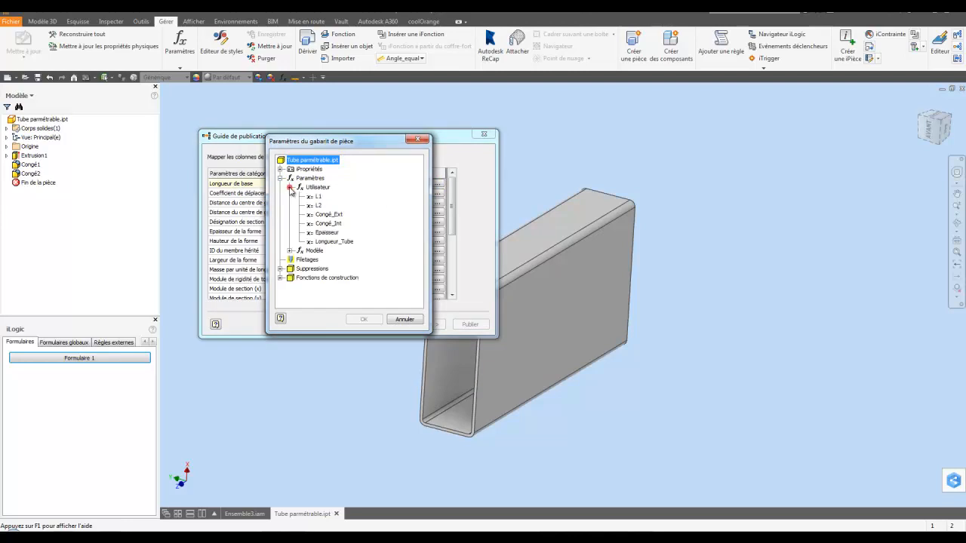
click(333, 241)
click(373, 320)
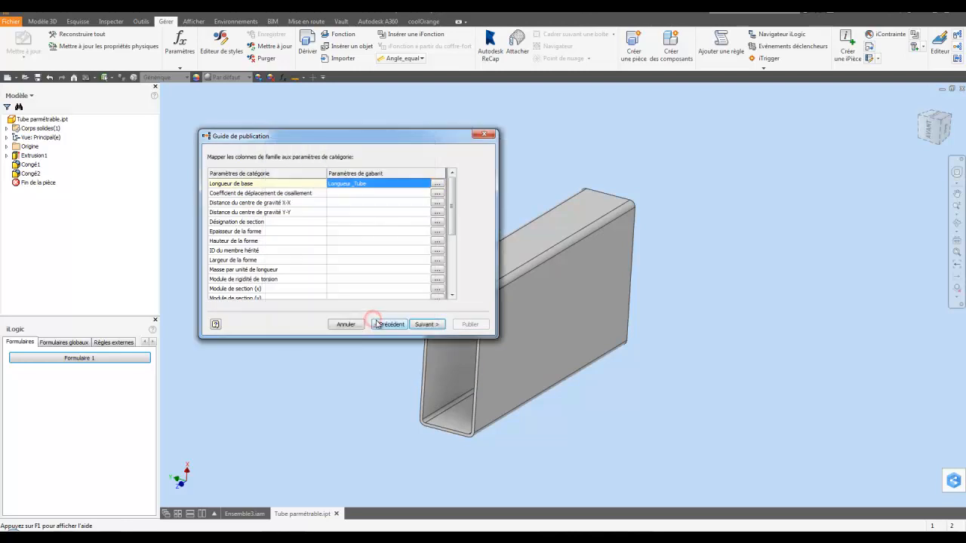
click(426, 325)
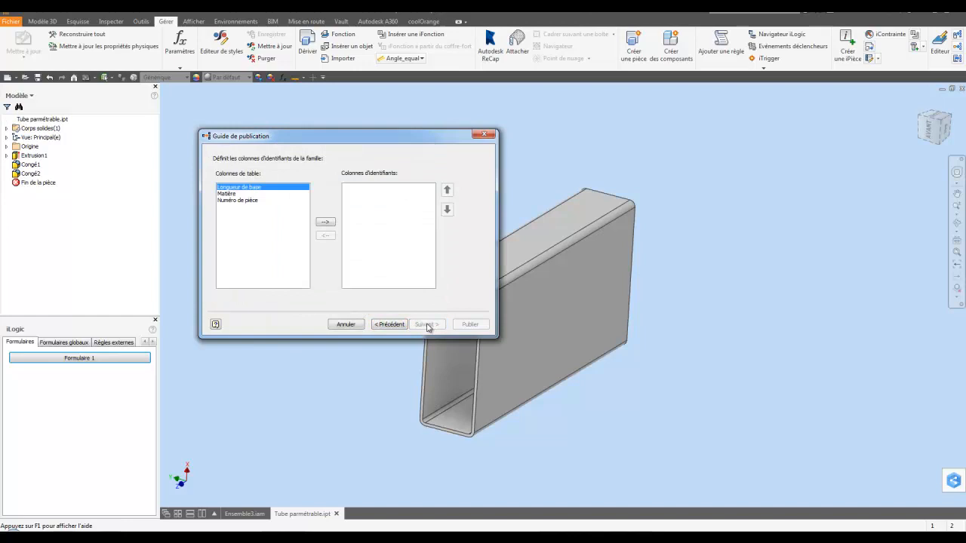
Define Longueur de base as the family's identifier column and accept the family properties as they are
click(325, 222)
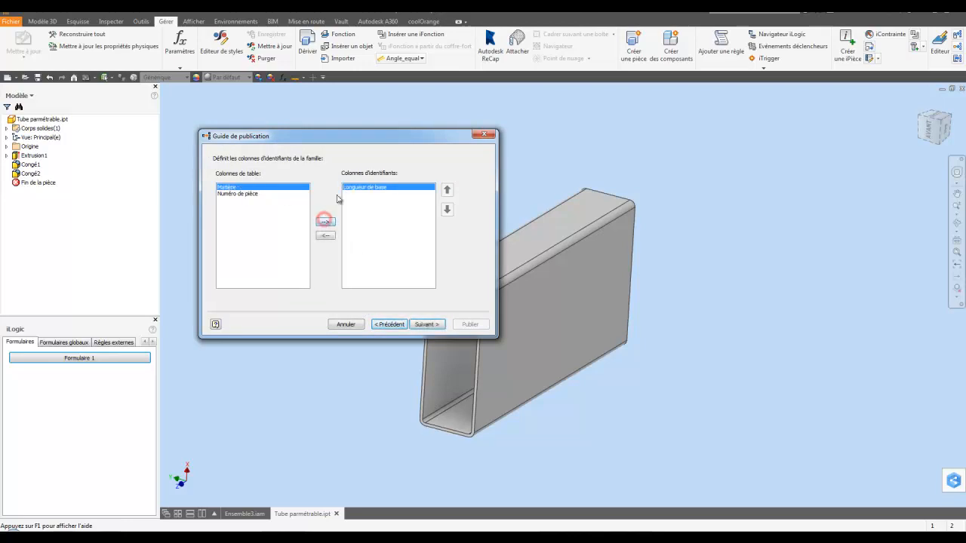
click(422, 326)
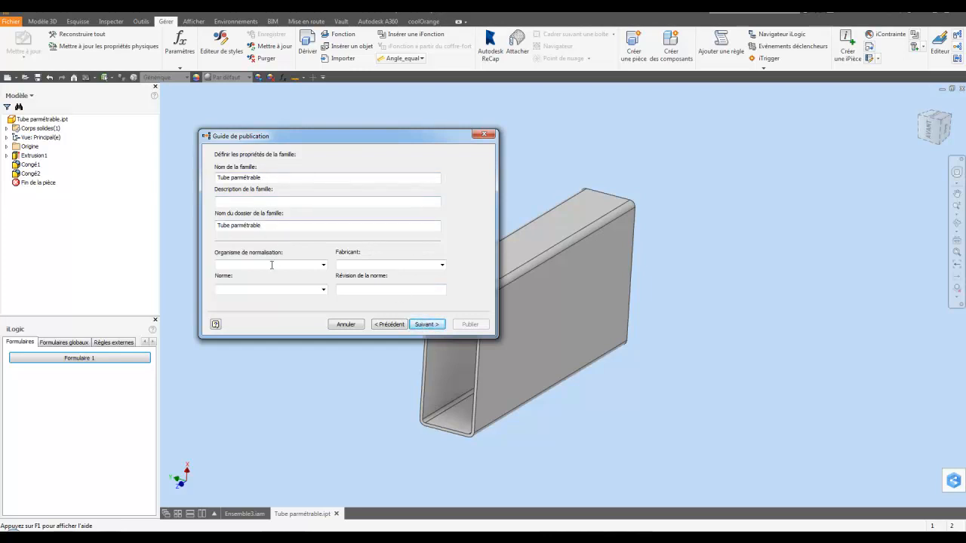
click(416, 326)
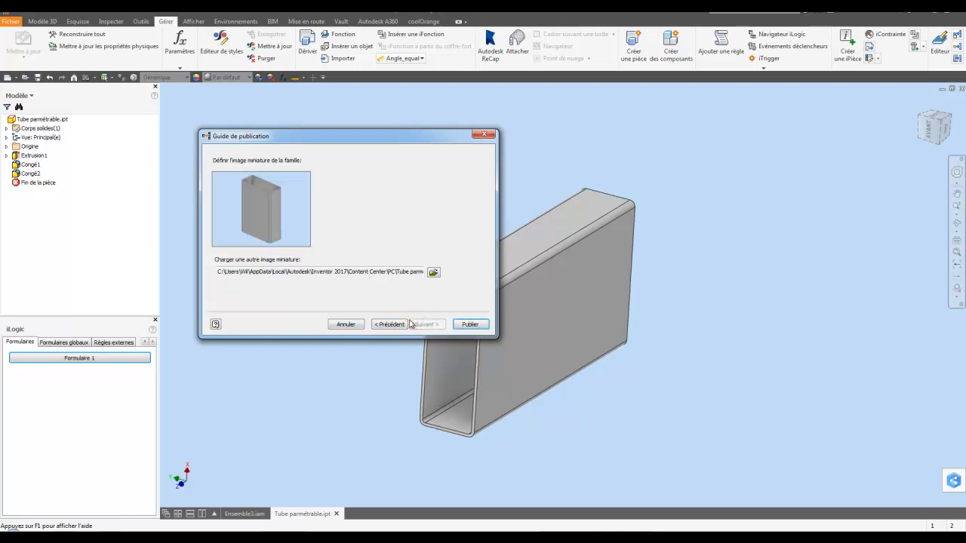
Set téléchargement.jpg from the Images library as the family thumbnail and publish the part to the Content Center
click(433, 272)
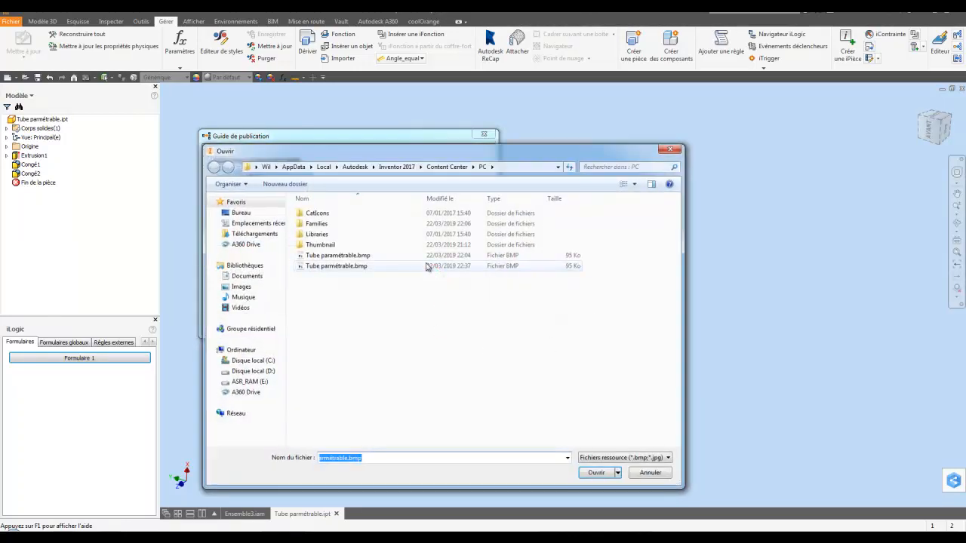
click(242, 287)
scroll(666, 301, down, 10)
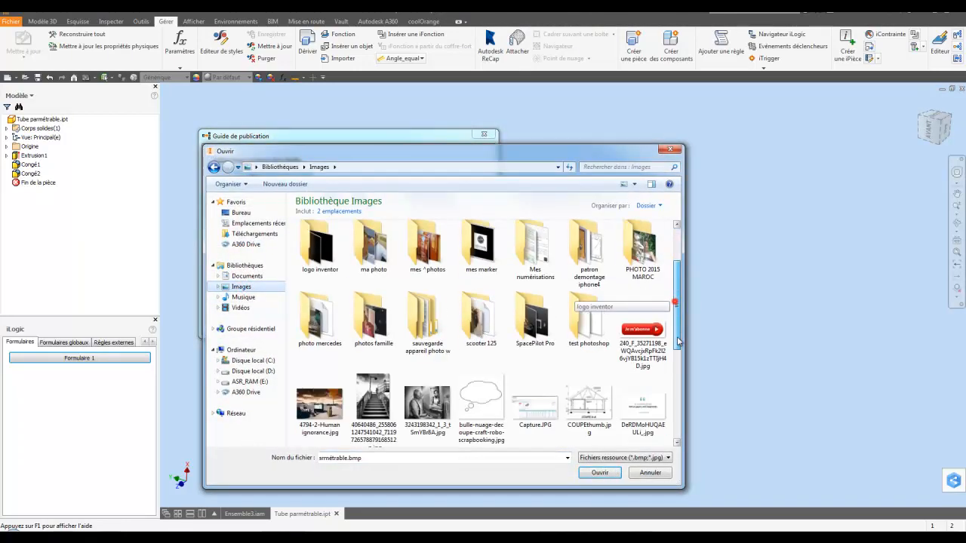
double_click(532, 349)
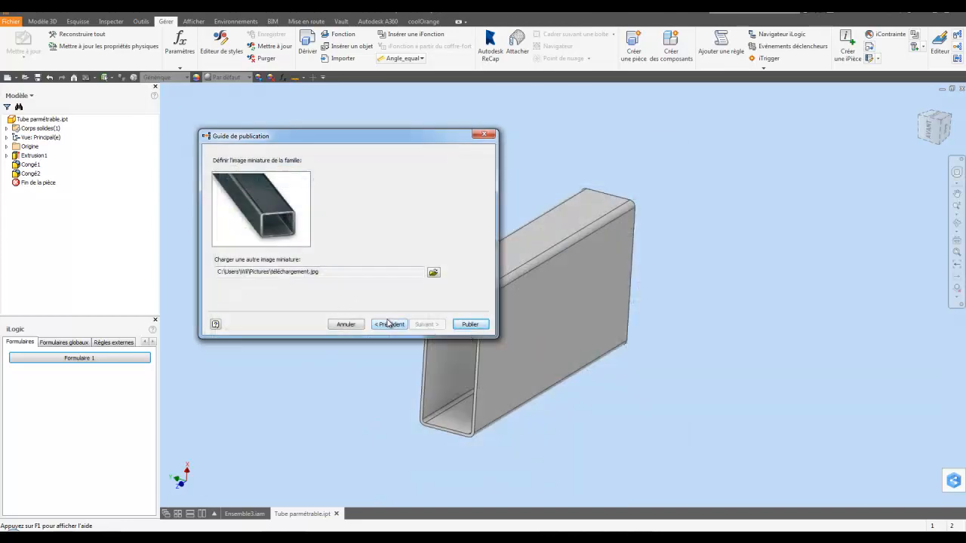
click(474, 324)
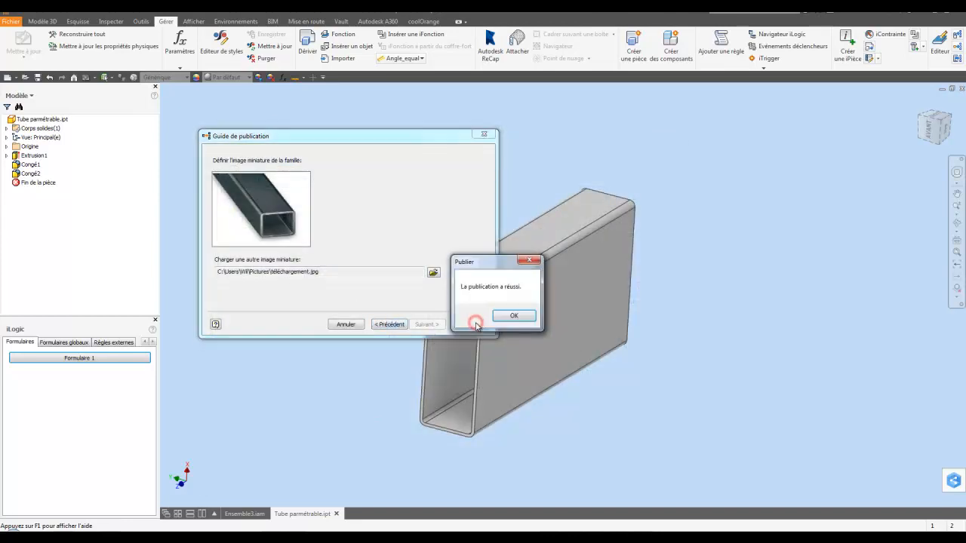
click(513, 314)
click(471, 232)
middle_drag(377, 194, 383, 191)
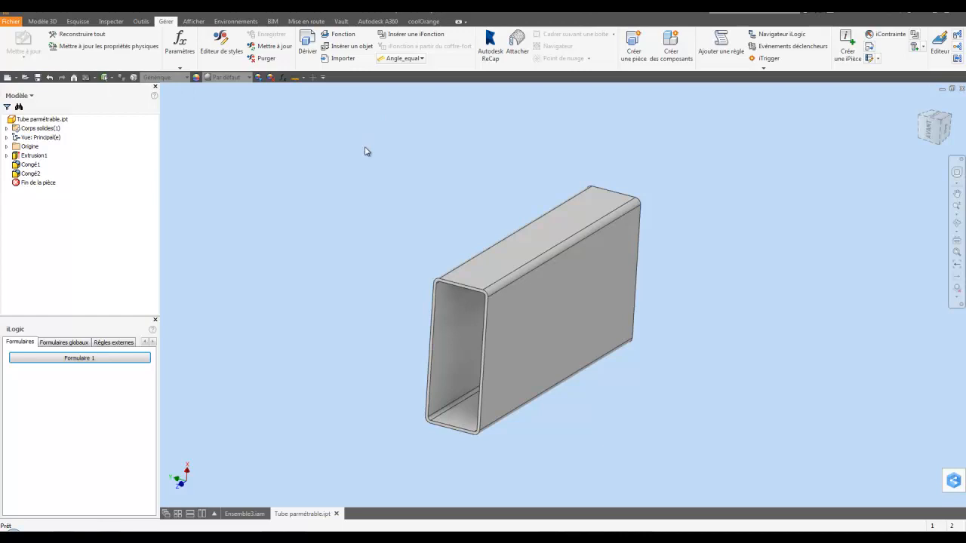
In Ensemble3.iam, start placing a component from the Content Center and browse to Profilés > Tubes carrés/rectangulaires
click(244, 514)
click(292, 296)
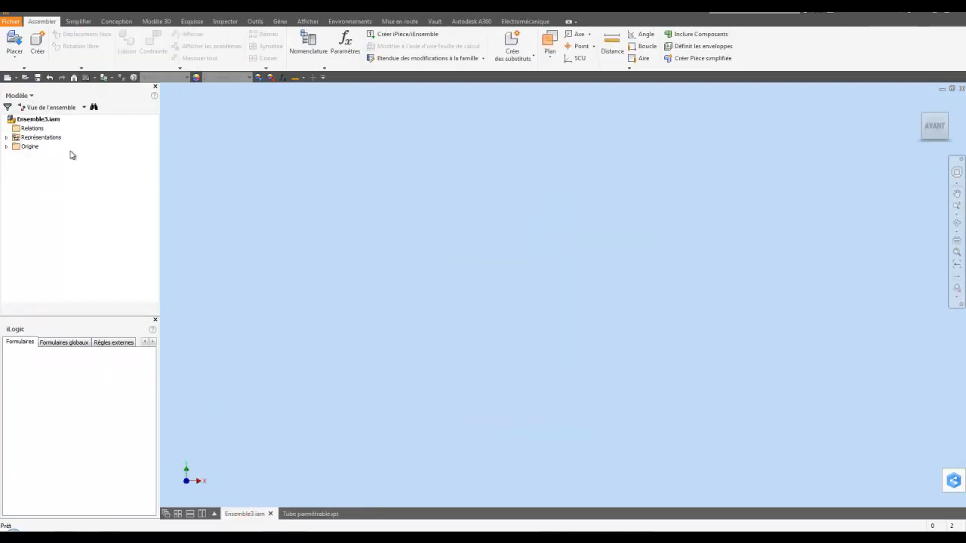
click(15, 54)
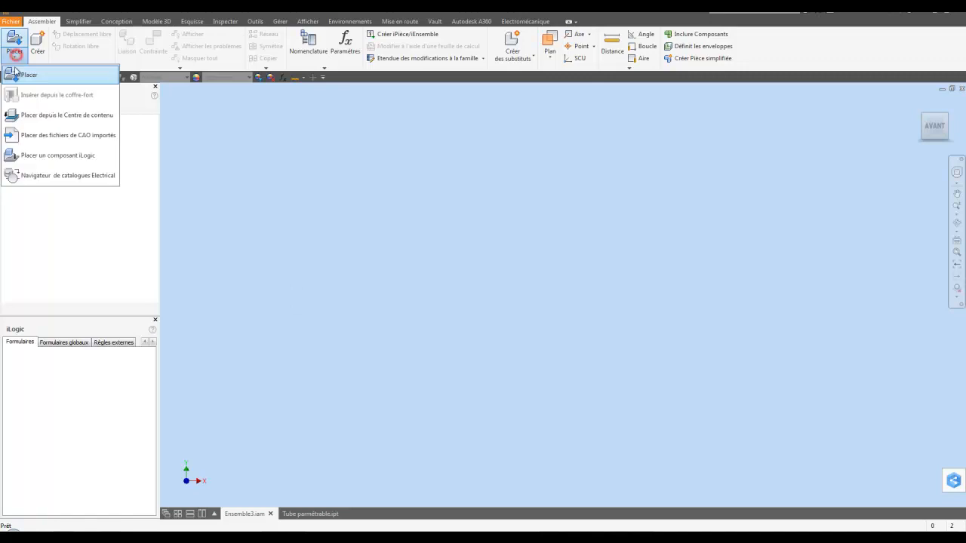
click(45, 117)
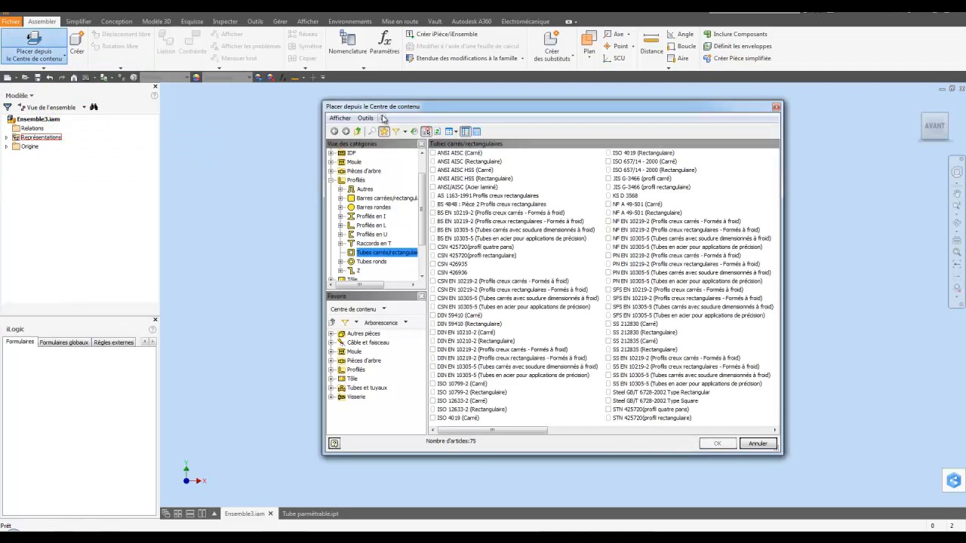
drag(392, 106, 376, 108)
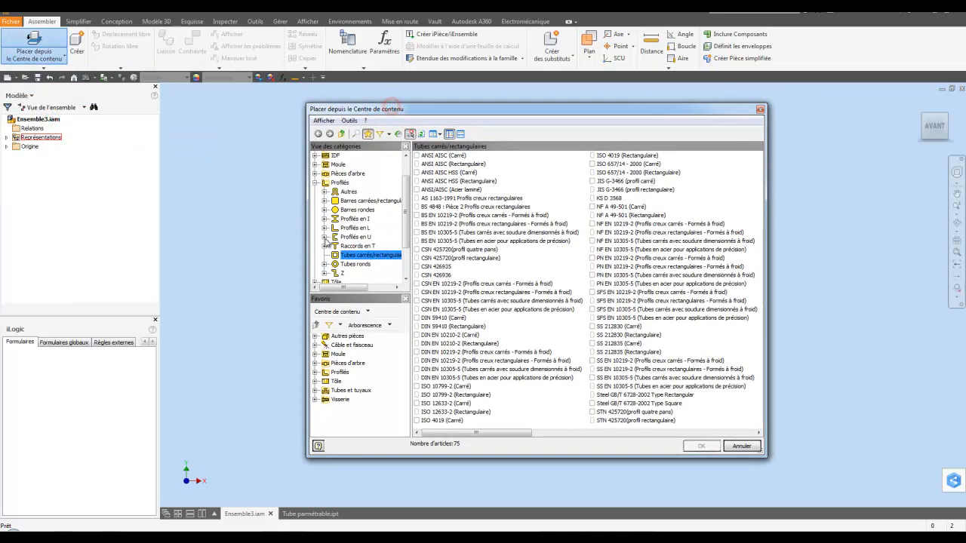
click(316, 183)
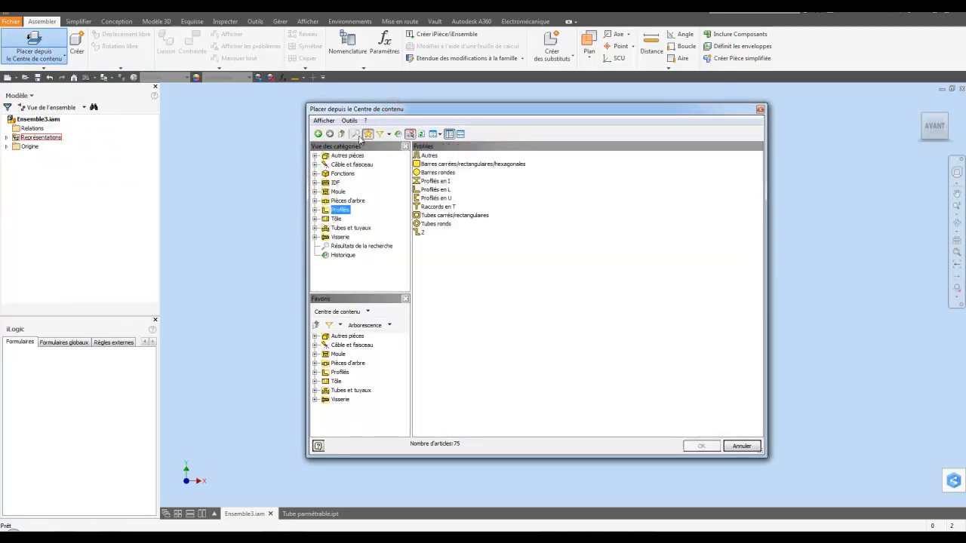
click(389, 134)
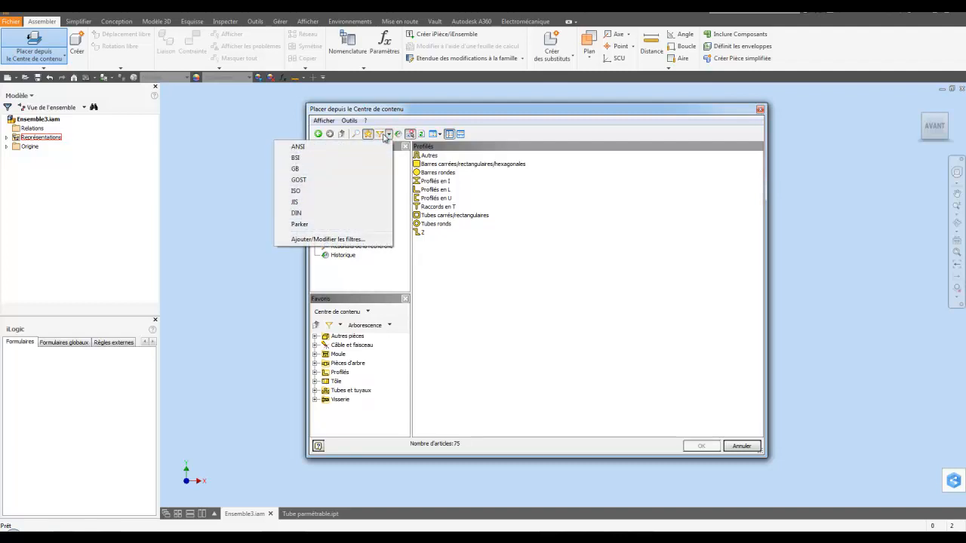
click(383, 135)
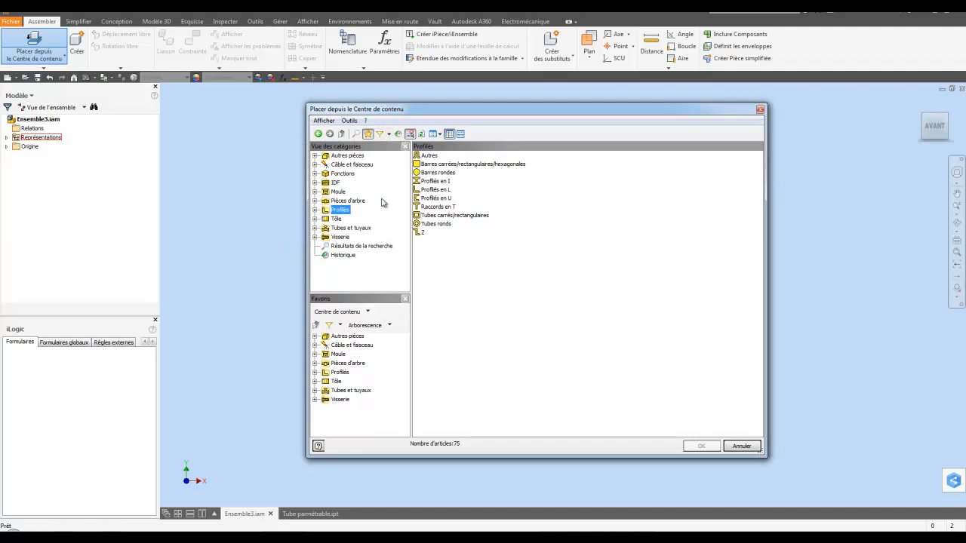
double_click(425, 217)
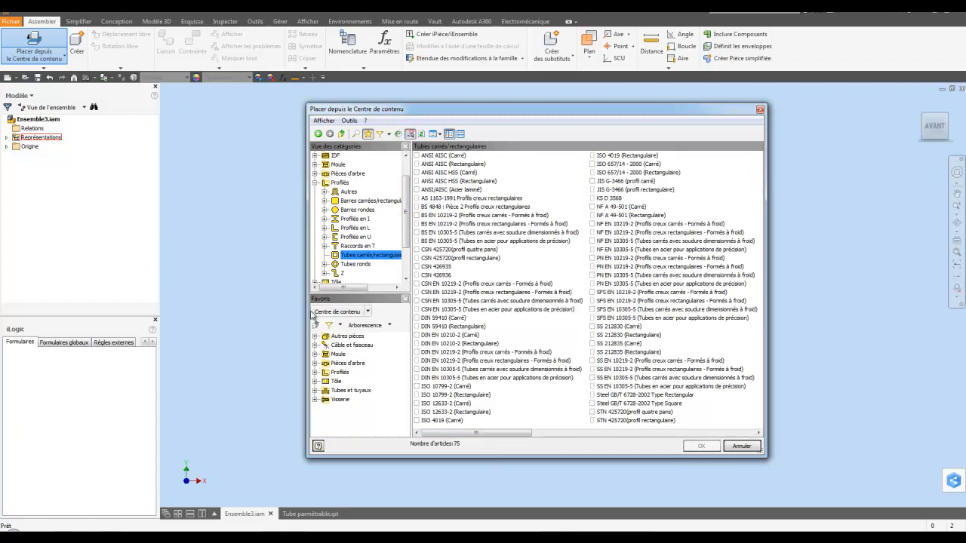
drag(307, 313, 123, 300)
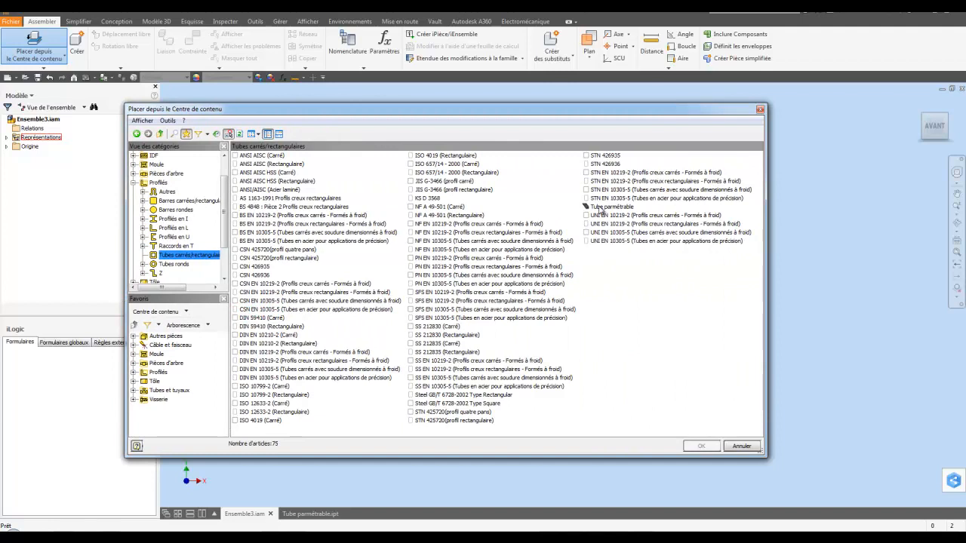
Choose the Tube parmétrable family and save its part file as 001 in the la masse test folder
double_click(605, 208)
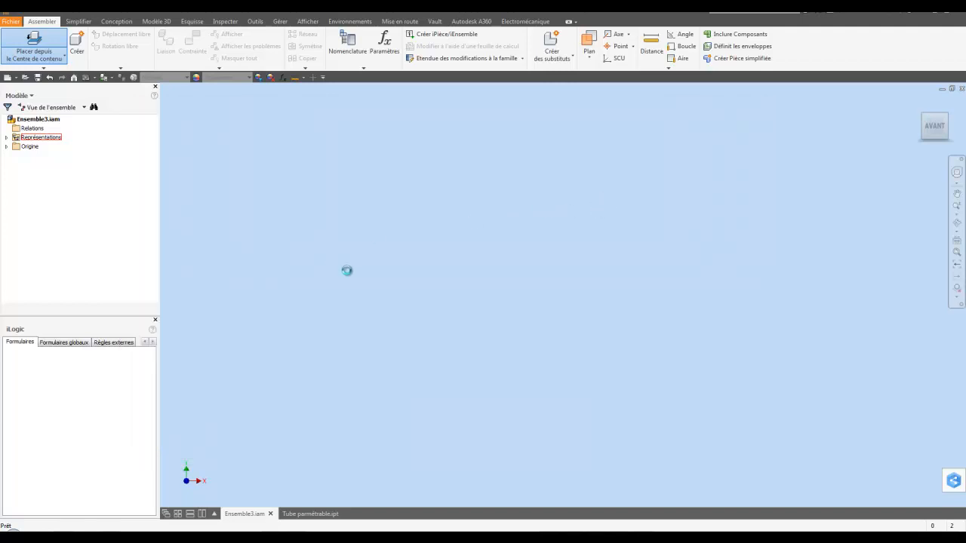
click(419, 340)
click(452, 369)
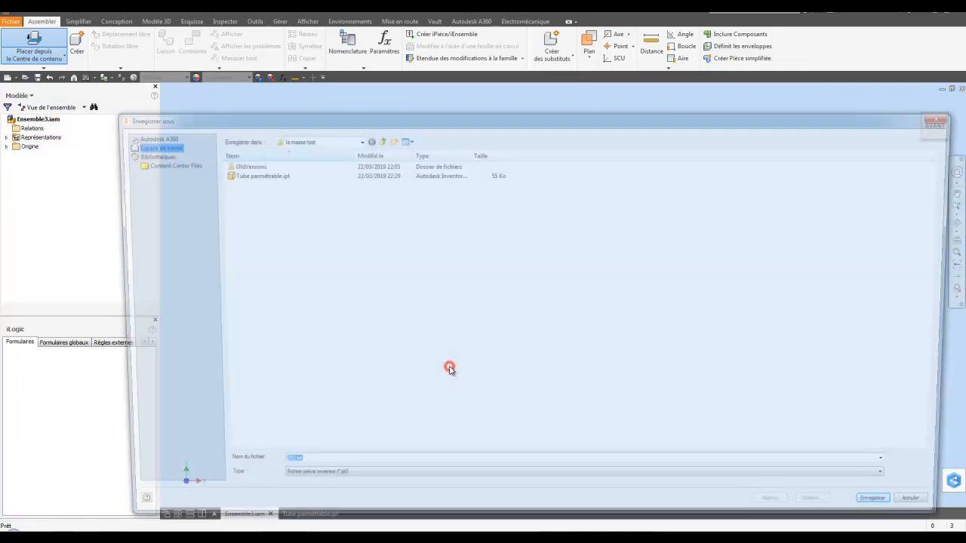
double_click(278, 469)
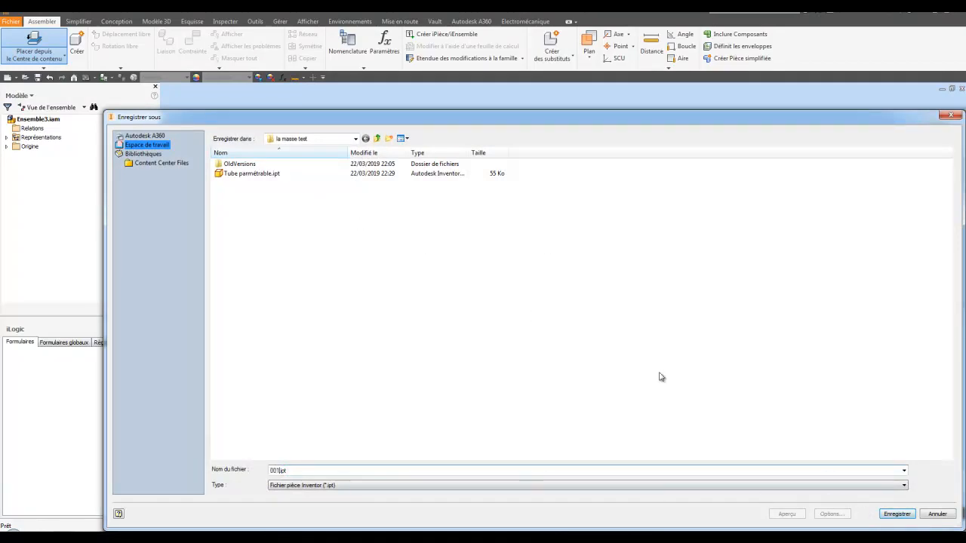
click(896, 514)
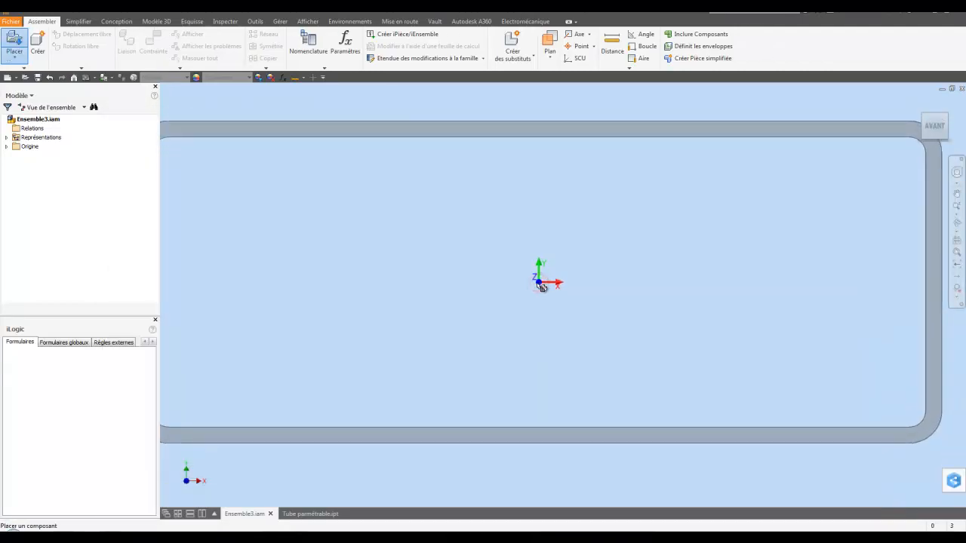
Place a single instance of the tube 001 in the empty assembly
click(540, 285)
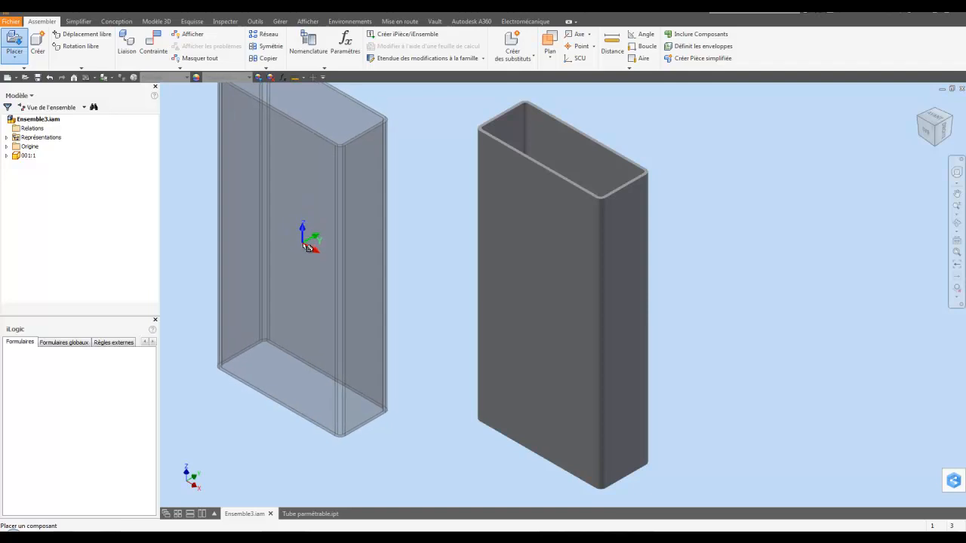
key(Escape)
click(405, 253)
scroll(458, 235, down, 5)
shift+middle_drag(546, 247, 553, 175)
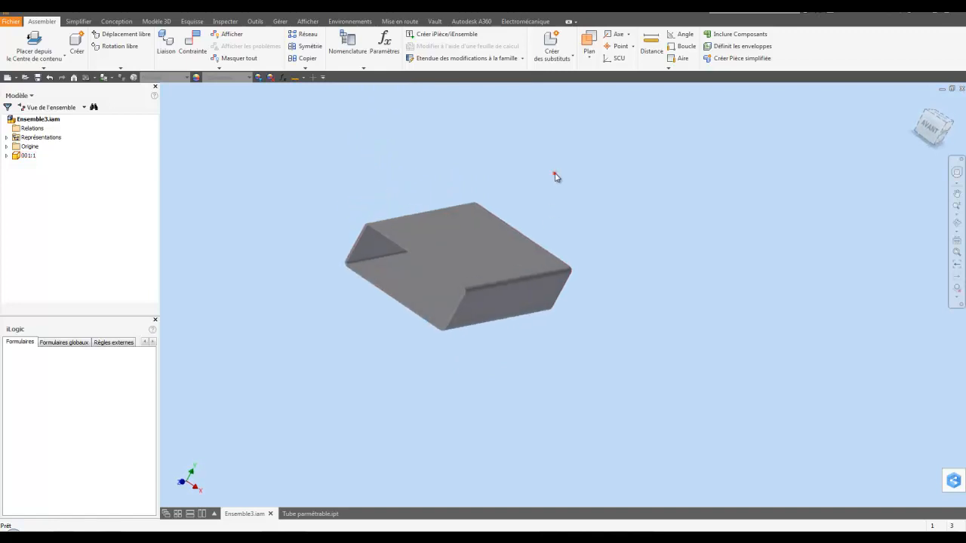
click(554, 174)
click(410, 183)
click(62, 197)
Choose the Tube parmétrable family from the Content Center again and save a second part file under a new name
click(44, 45)
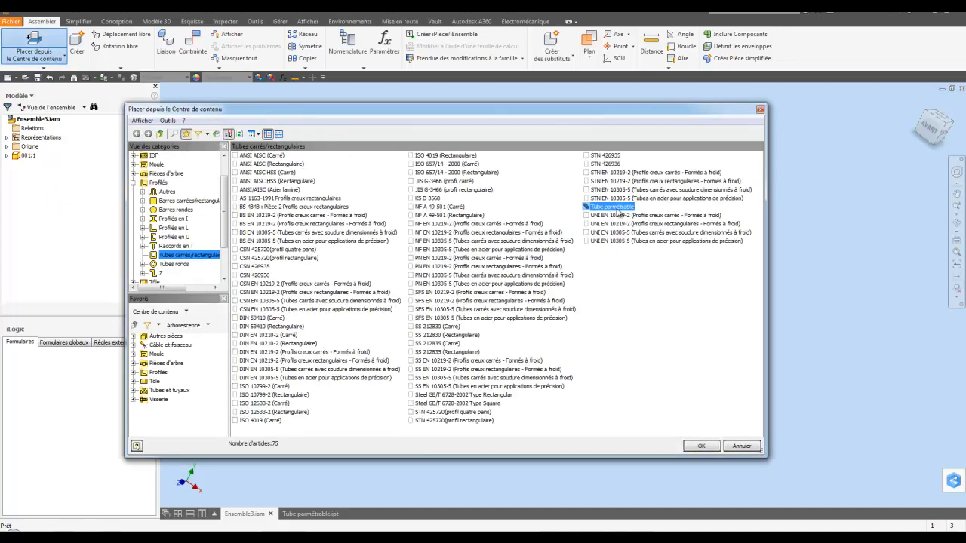
double_click(614, 207)
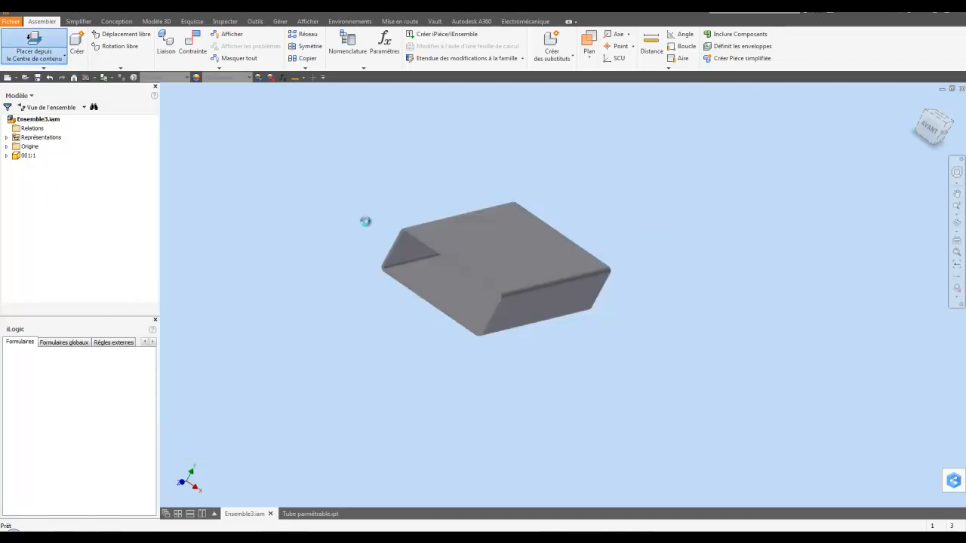
click(418, 339)
click(453, 368)
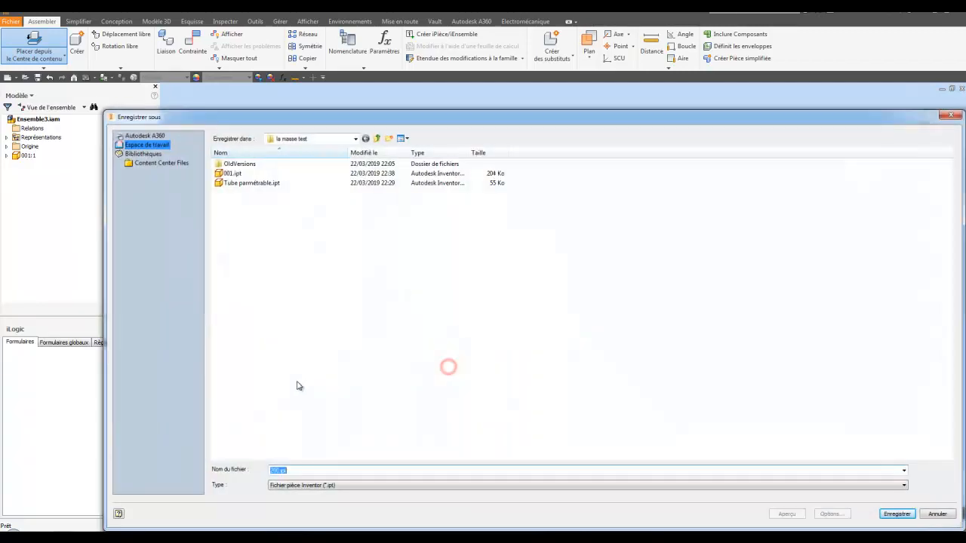
double_click(278, 470)
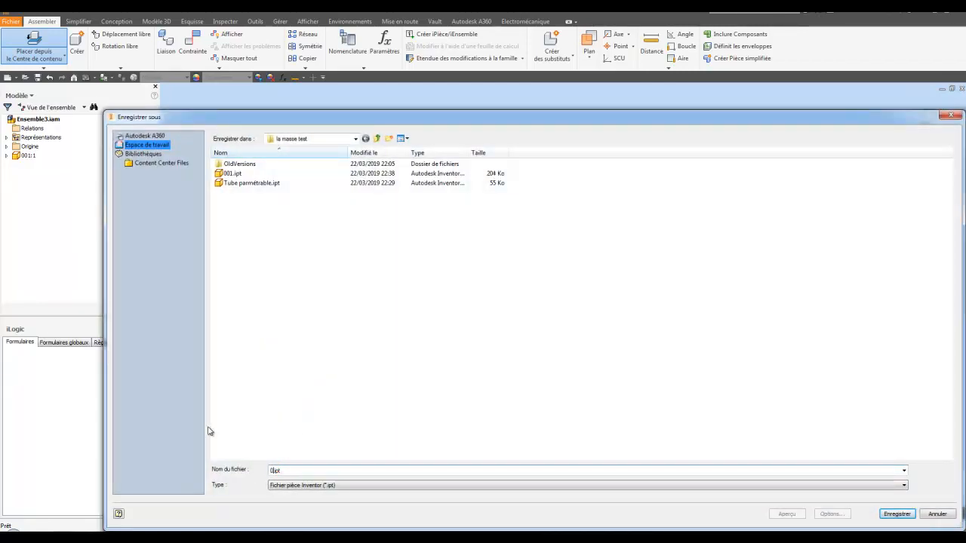
click(894, 513)
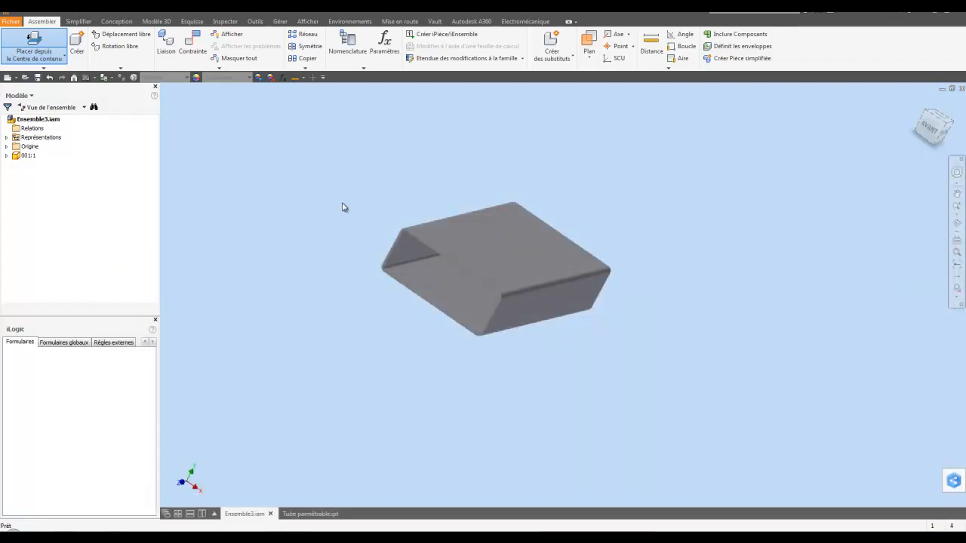
Place a single instance of the tube 002 in the assembly beside the tube 001
click(317, 192)
right_click(301, 303)
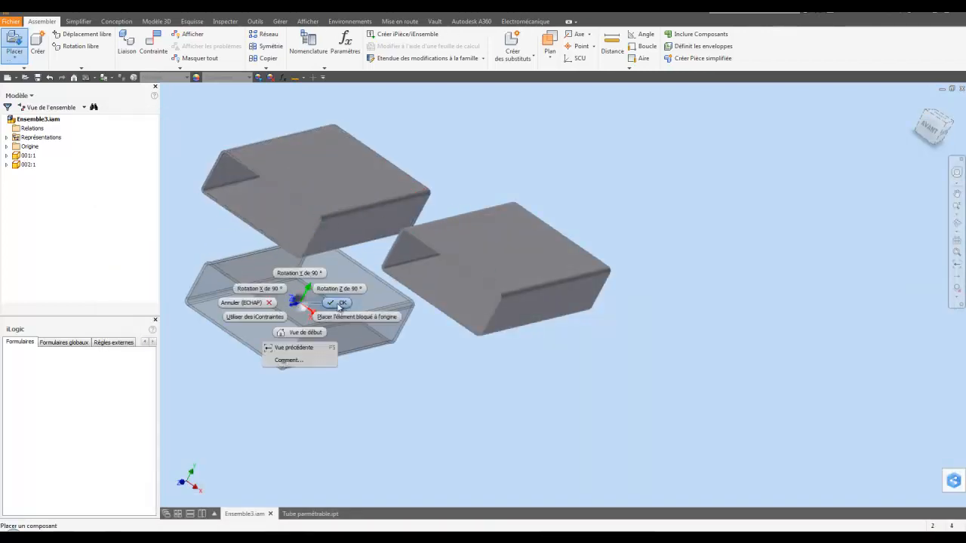
click(335, 302)
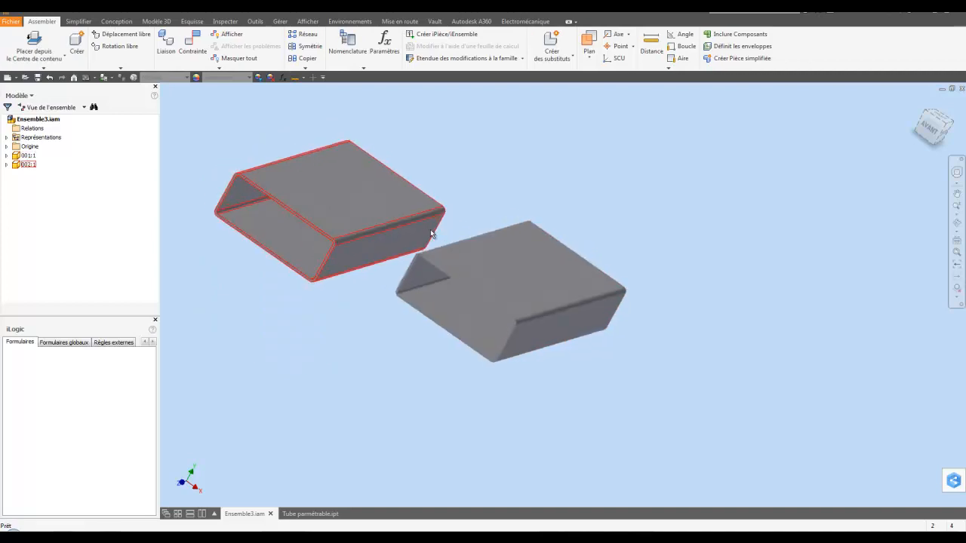
click(544, 184)
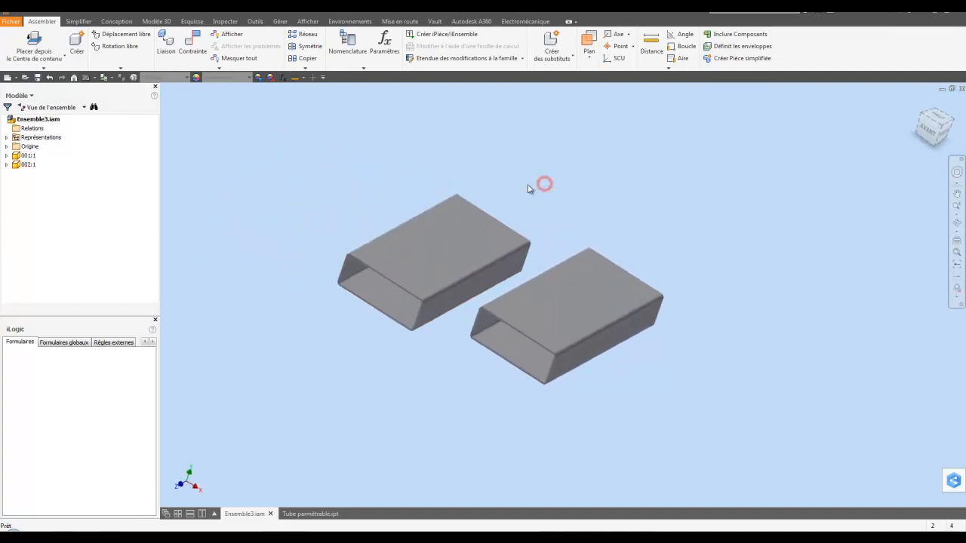
Edit the tube 001 in place and use Formulaire 1 to set L1 and L2 to 20 mm and Longueur_Tube to 1000 mm
click(7, 155)
click(25, 155)
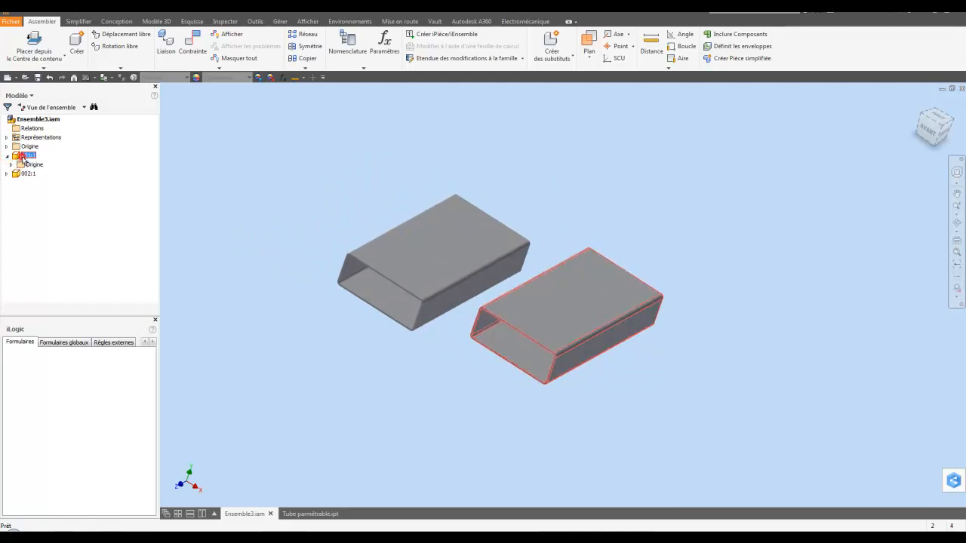
double_click(23, 156)
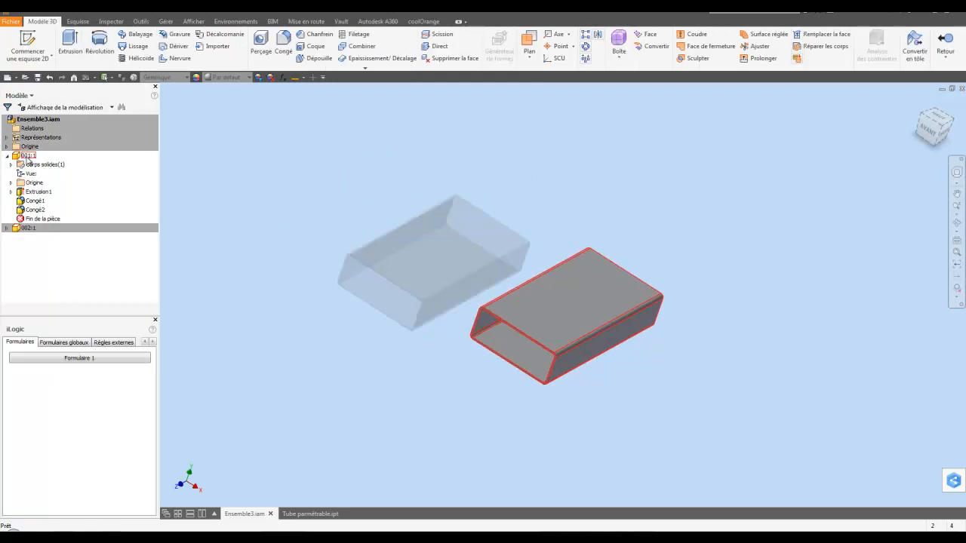
click(92, 359)
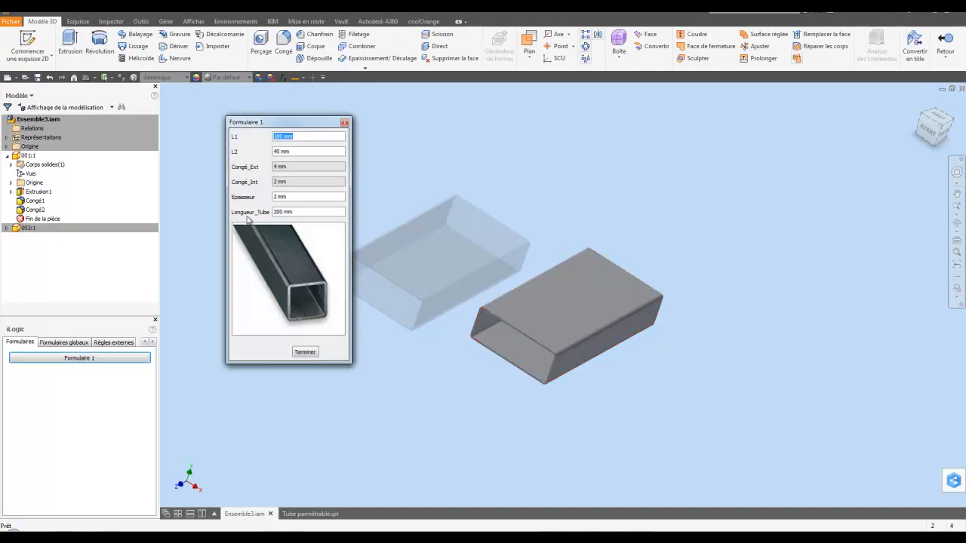
double_click(280, 136)
double_click(279, 152)
text(2)
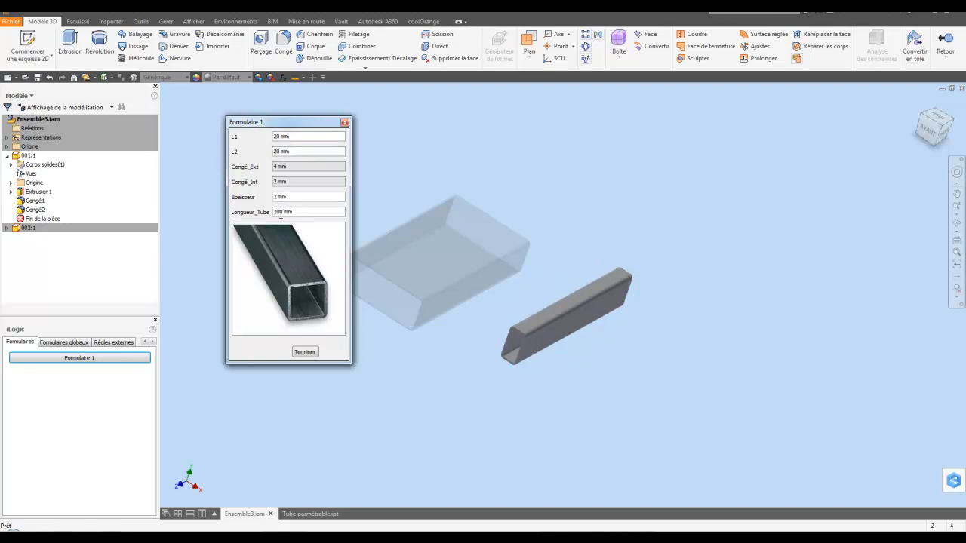
double_click(279, 212)
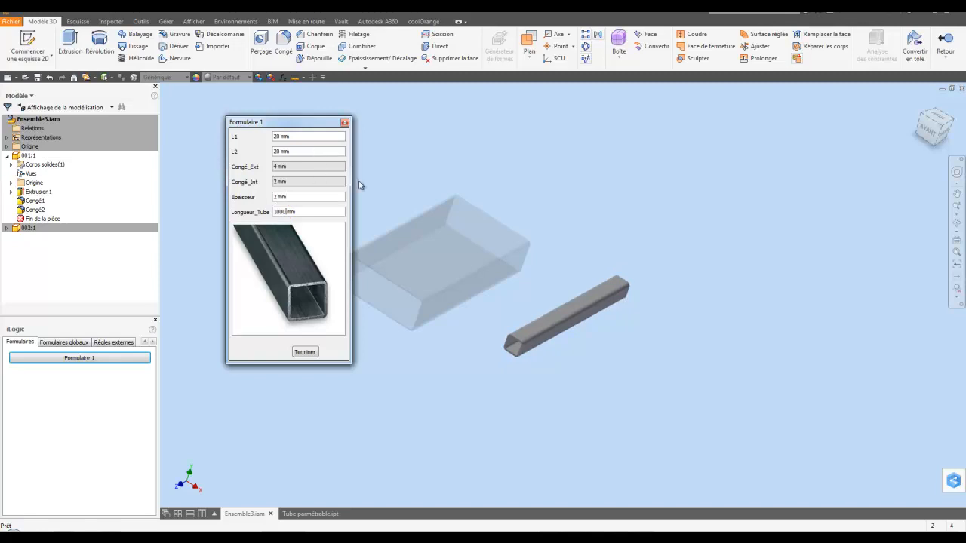
click(305, 352)
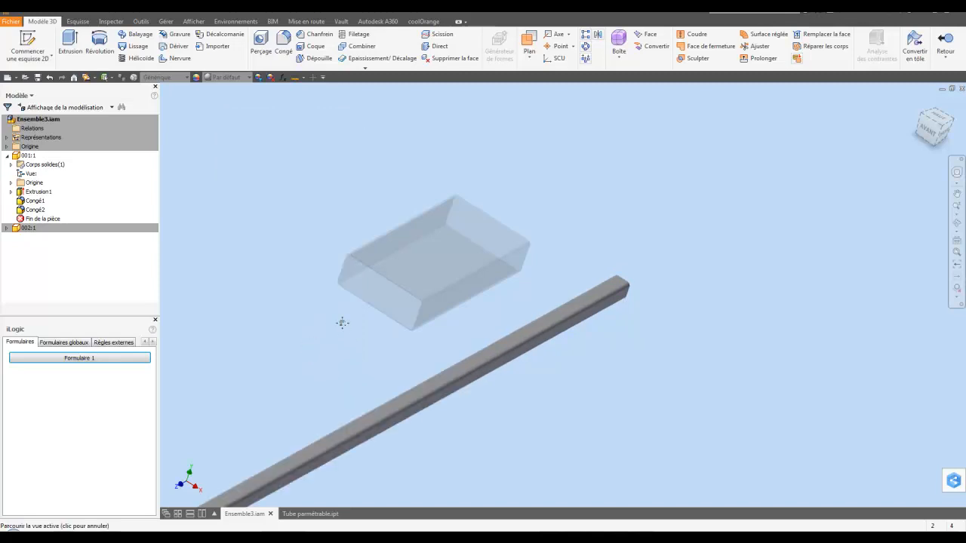
middle_drag(341, 327, 509, 227)
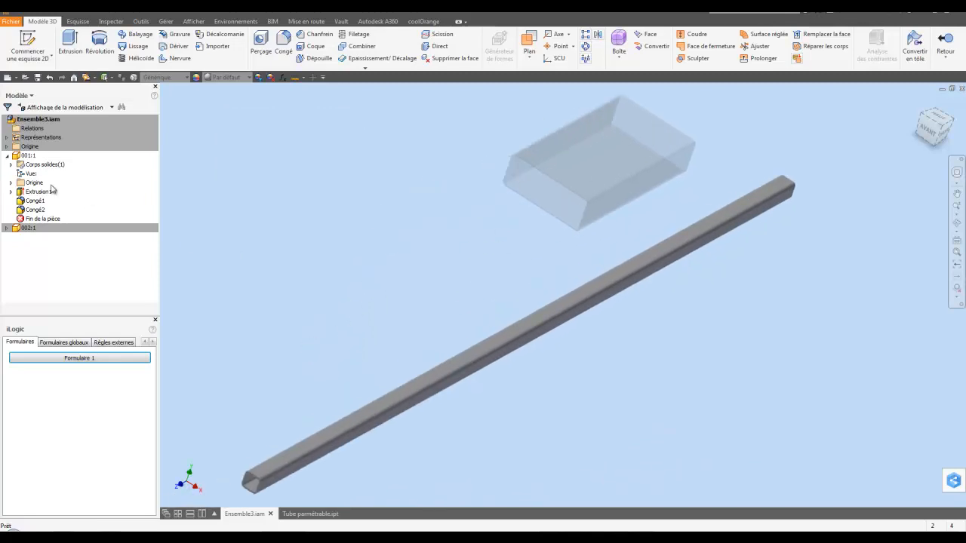
Edit the tube 002 in place, set L1 to 40 mm and Longueur_Tube to 500 mm in Formulaire 1, and return to the assembly
double_click(28, 227)
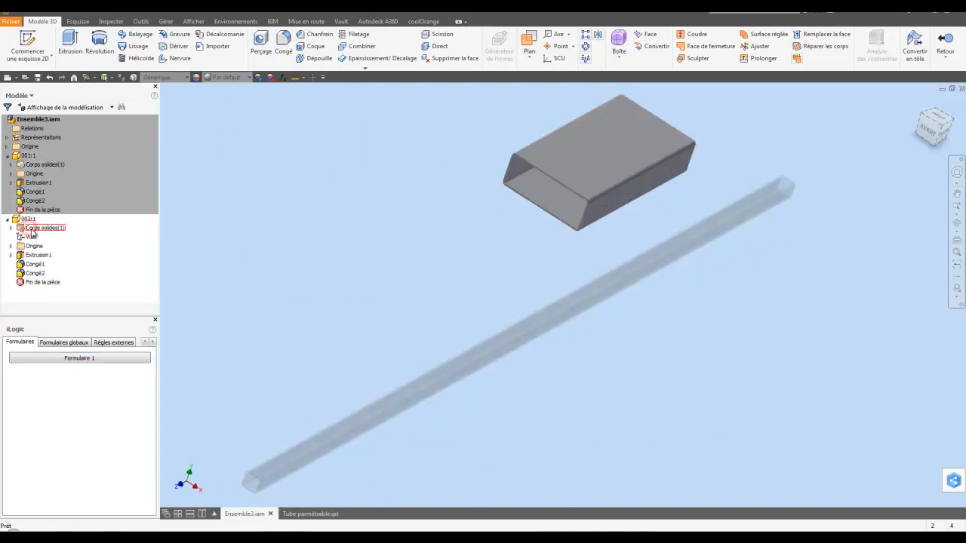
click(68, 359)
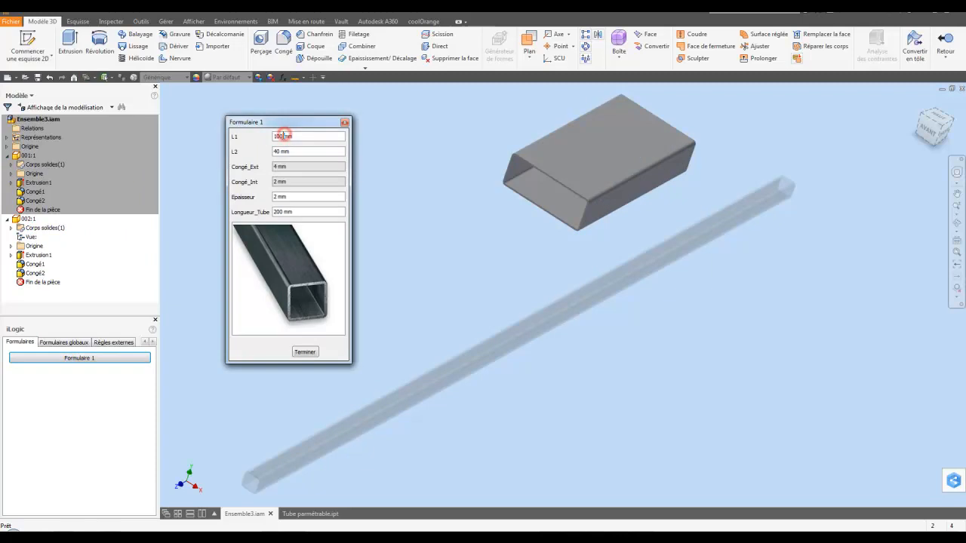
double_click(281, 136)
double_click(280, 212)
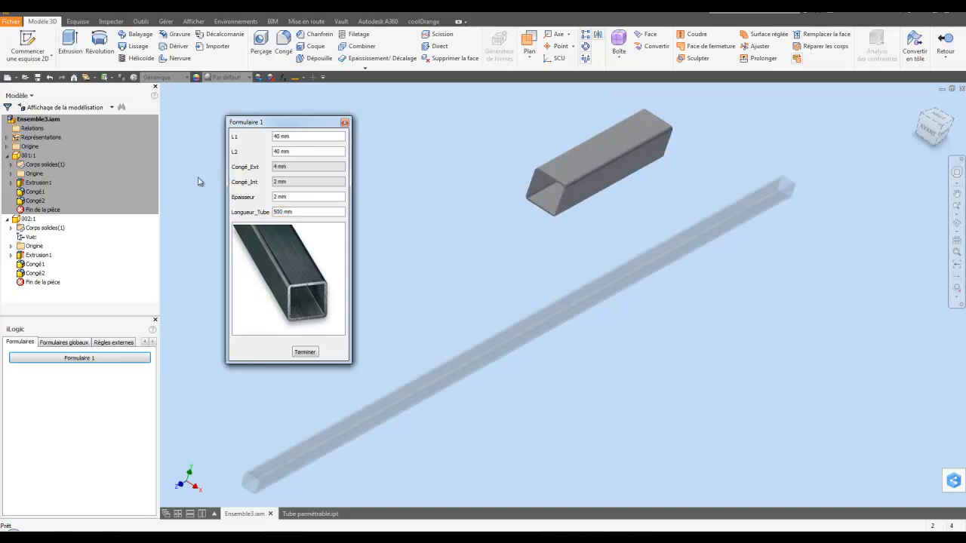
text(500)
click(305, 351)
scroll(373, 266, up, 3)
double_click(39, 120)
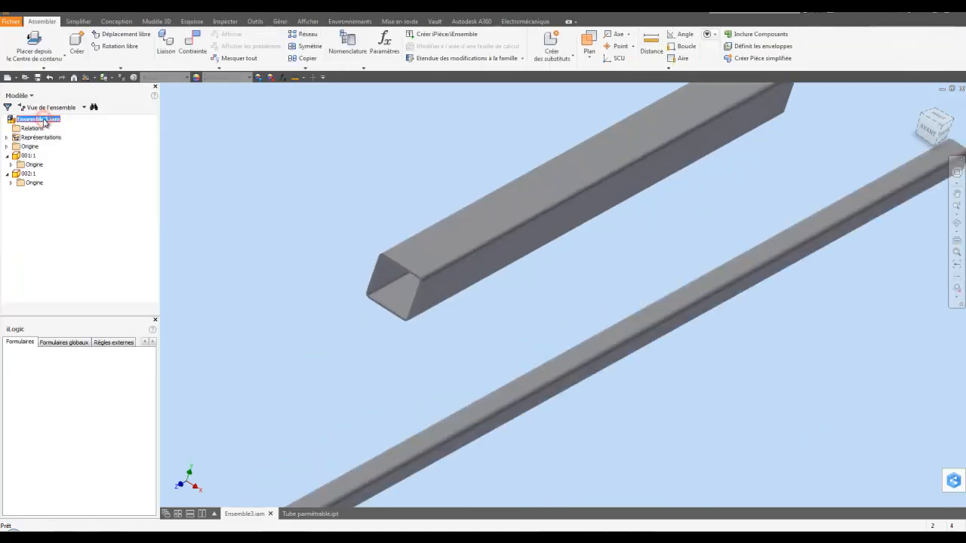
Examine the two tubes in the assembly, comparing their cross-sections and lengths
scroll(367, 221, down, 3)
shift+middle_drag(416, 231, 434, 245)
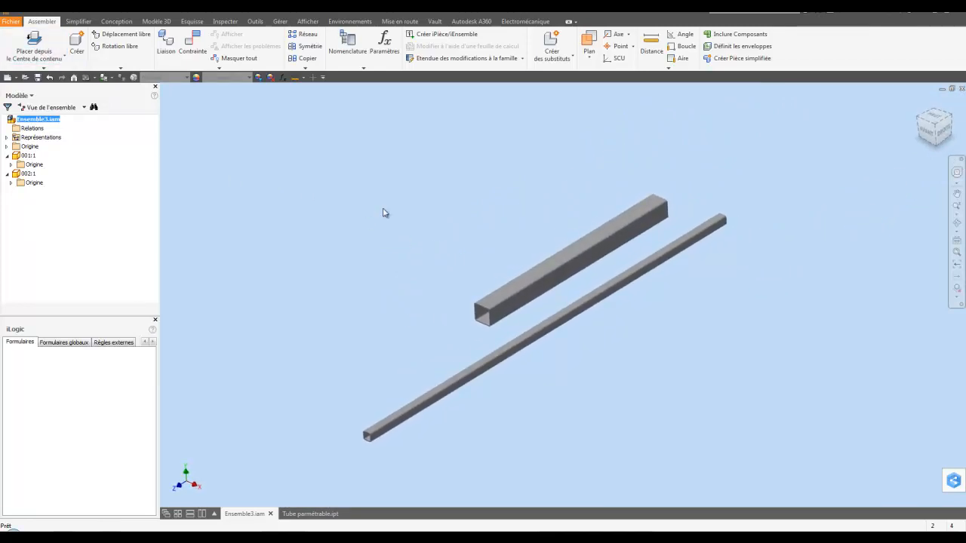
scroll(422, 359, up, 5)
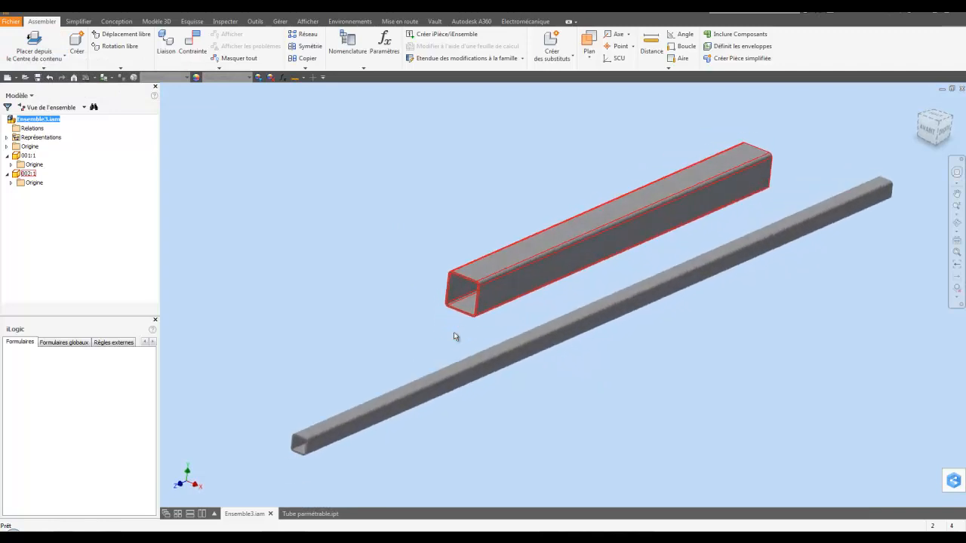
click(418, 263)
scroll(418, 261, up, 3)
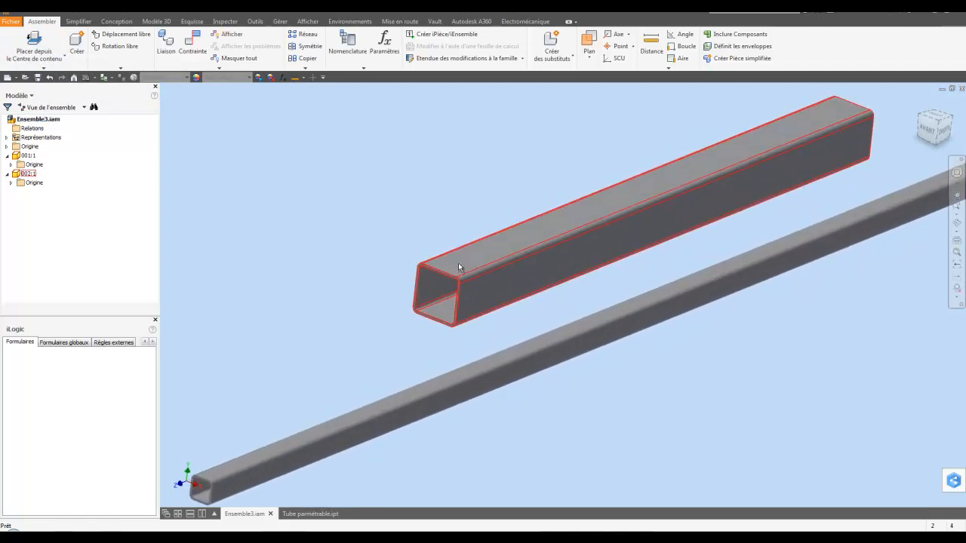
scroll(455, 264, down, 4)
scroll(455, 264, down, 1)
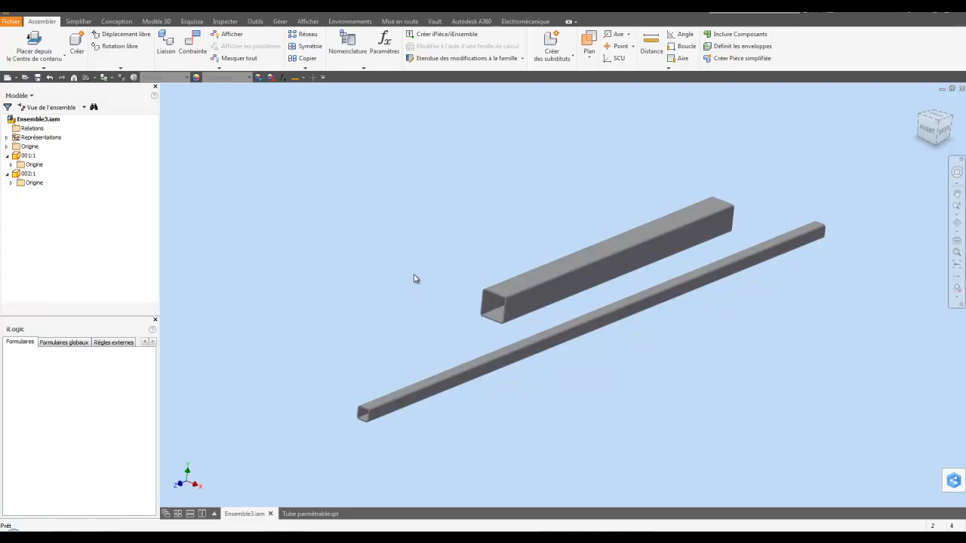
mouse_move(413, 254)
middle_down()
mouse_move(393, 260)
mouse_move(414, 243)
middle_up()
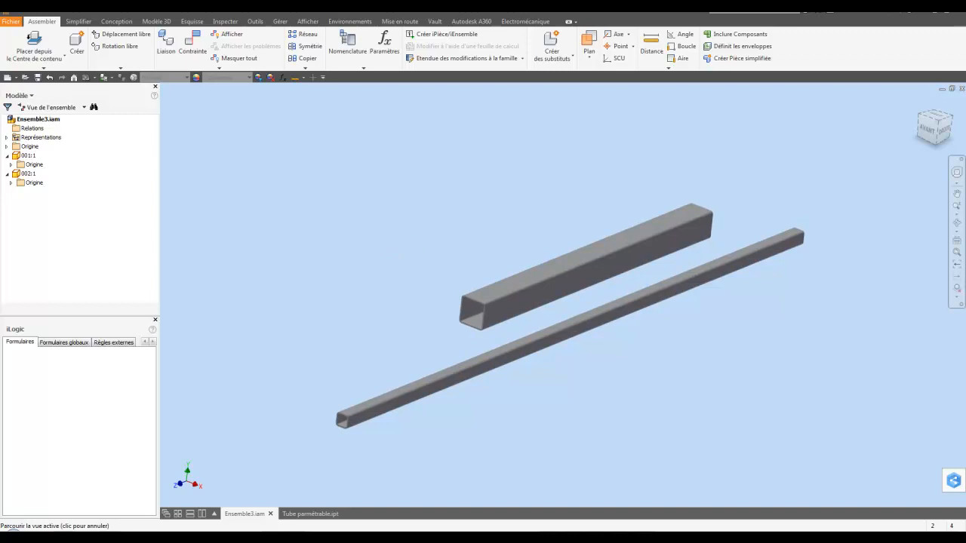